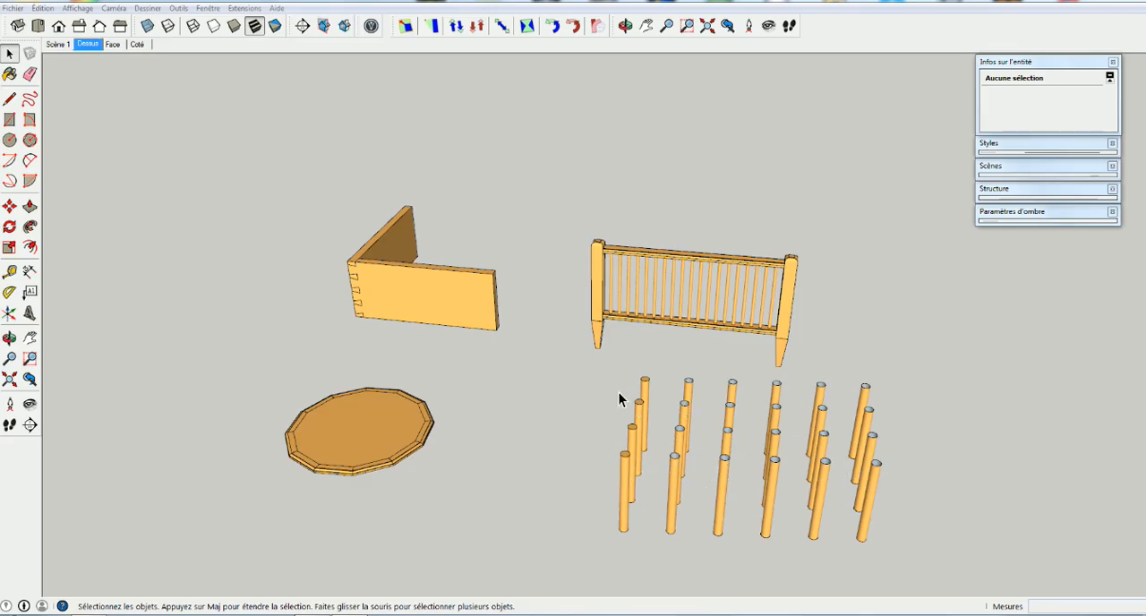
Delete the whole grid of round posts in front of the railing
key("o")
left_click_drag(913, 409, 846, 448)
middle_click_drag(845, 447, 946, 388)
left_click_drag(921, 364, 624, 529)
key("Delete")
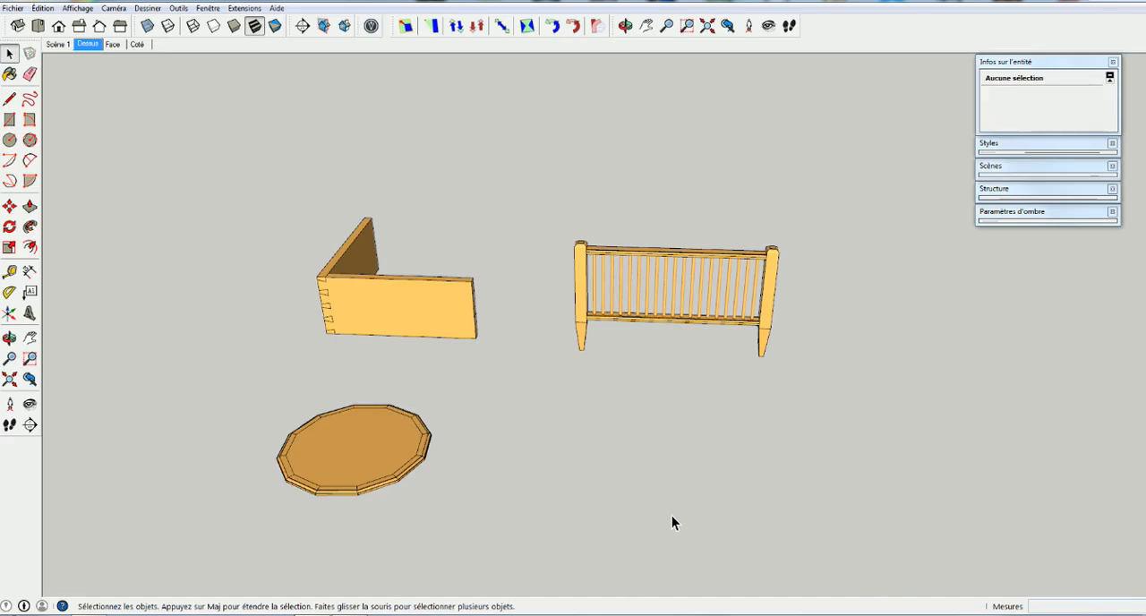
Draw a square of about 489 mm in front of the railing and extrude it upward into a tall post
scroll(647, 529, "up", 2)
key("r")
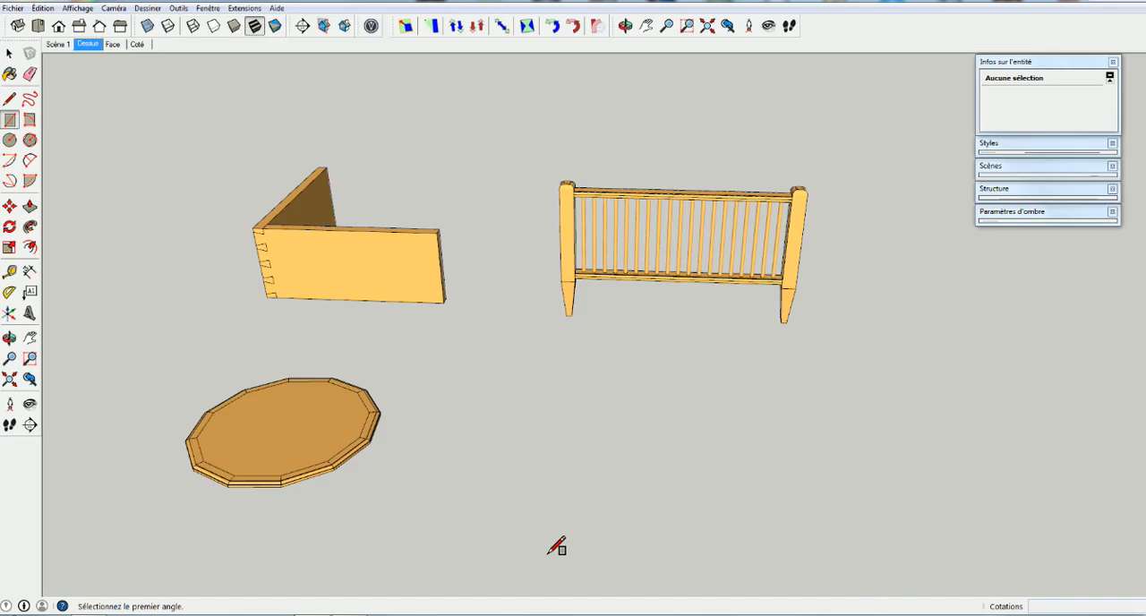
left_click(549, 554)
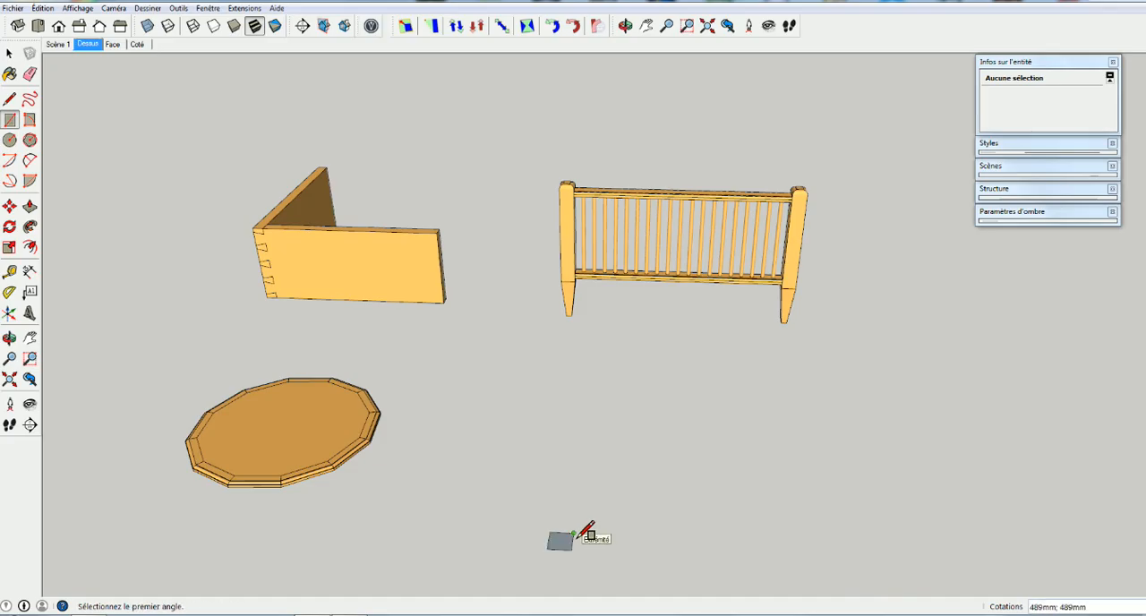
left_click(573, 534)
key("p")
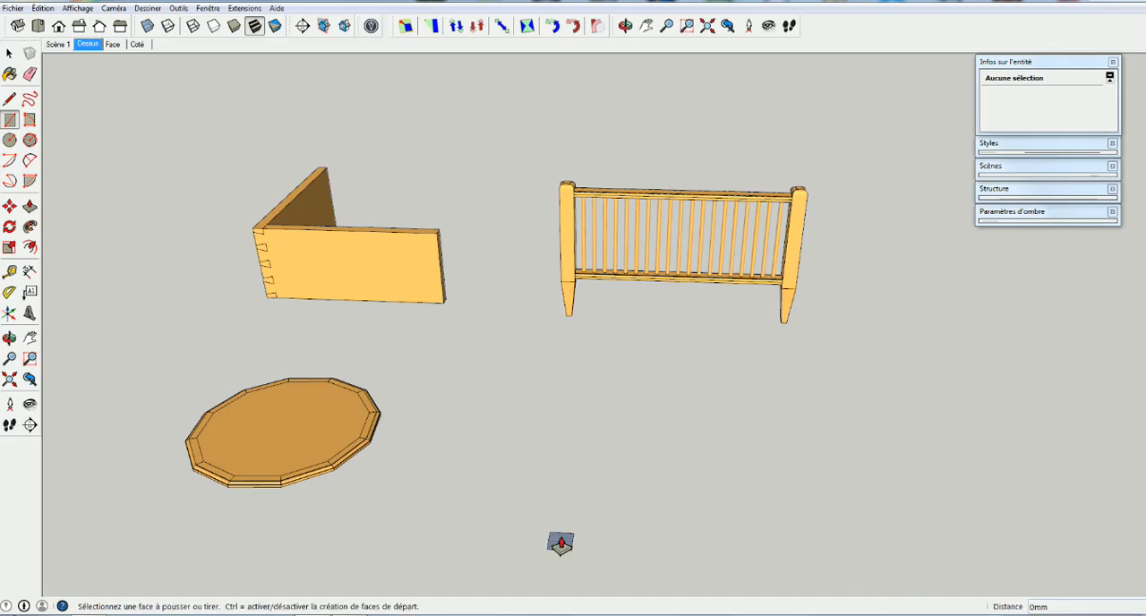
left_click(561, 542)
left_click(566, 414)
middle_click_drag(700, 502, 850, 503)
Copy the whole post about 7873 mm along the red axis, divide the distance with /3, and undo the copies
key("space")
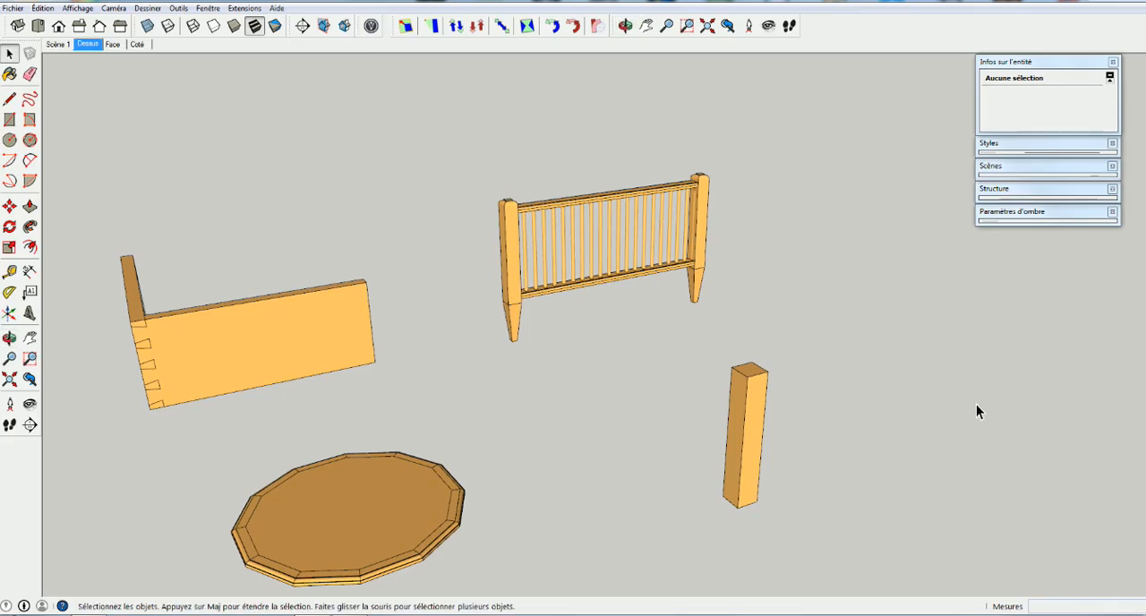
triple_click(750, 485)
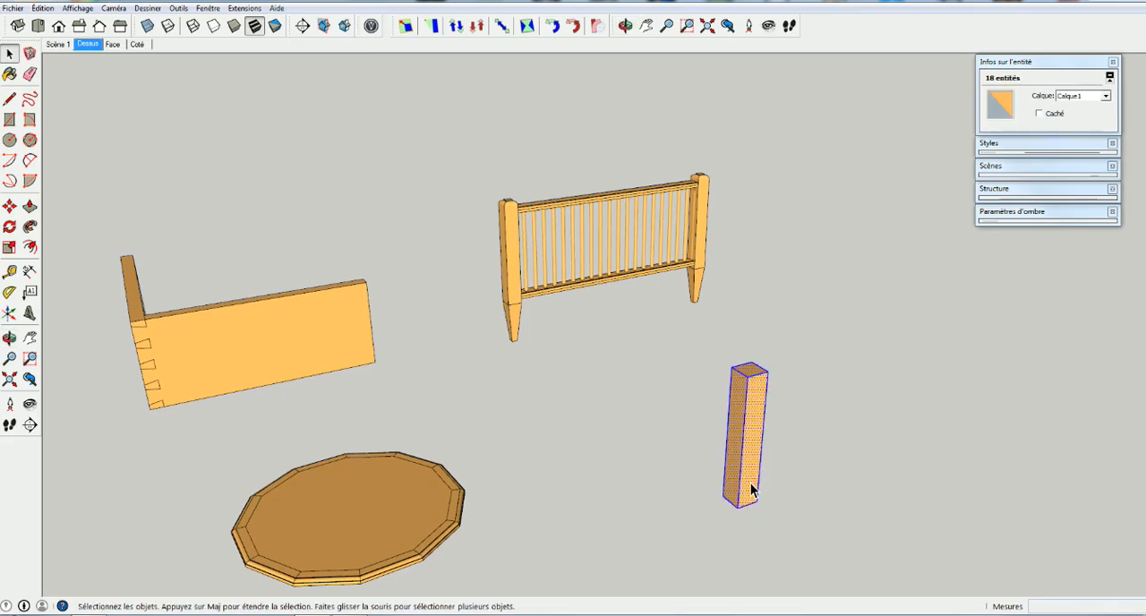
key("m")
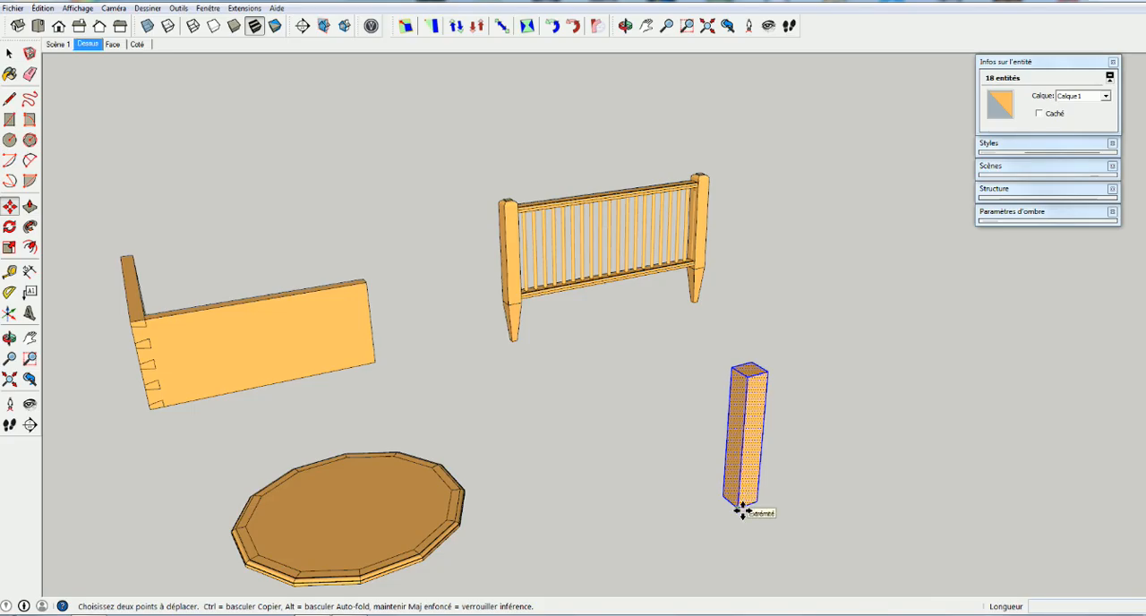
left_click(742, 508)
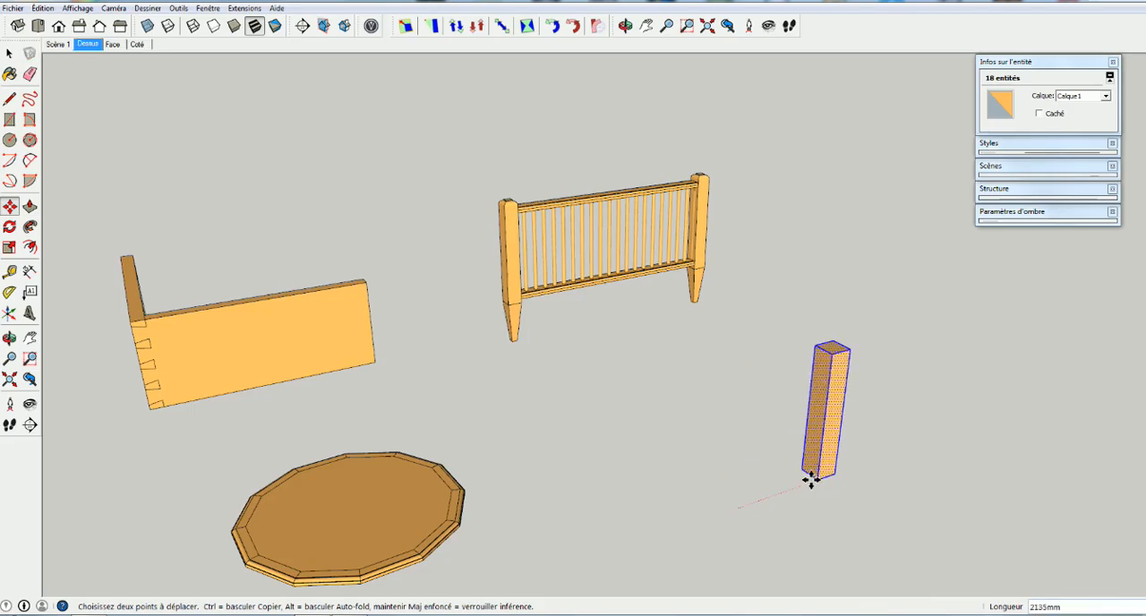
key("ctrl")
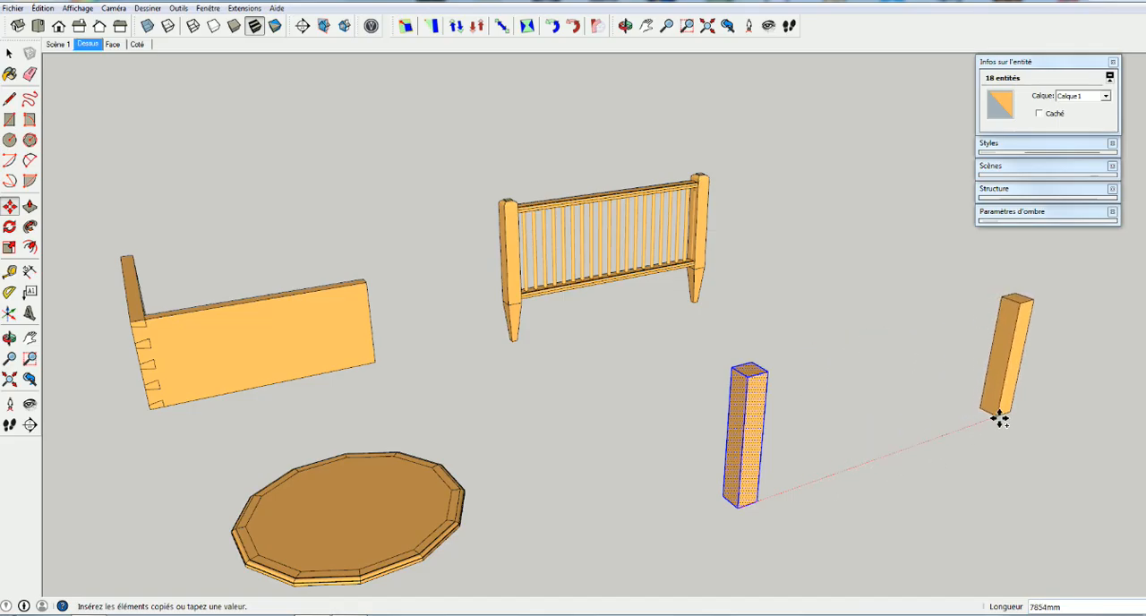
left_click(996, 418)
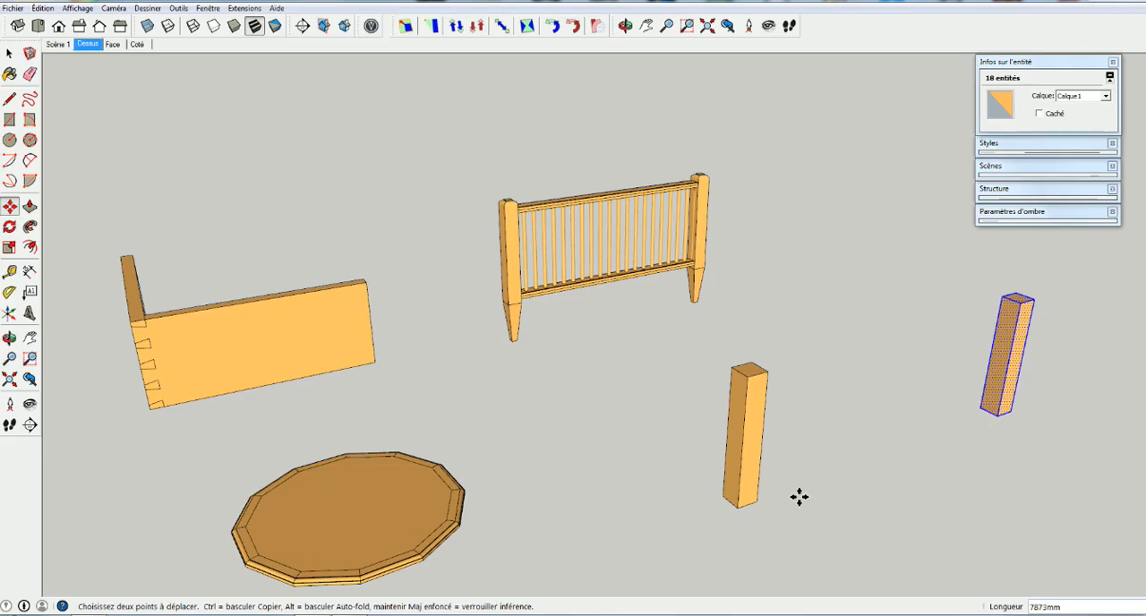
type("/3")
key("Return")
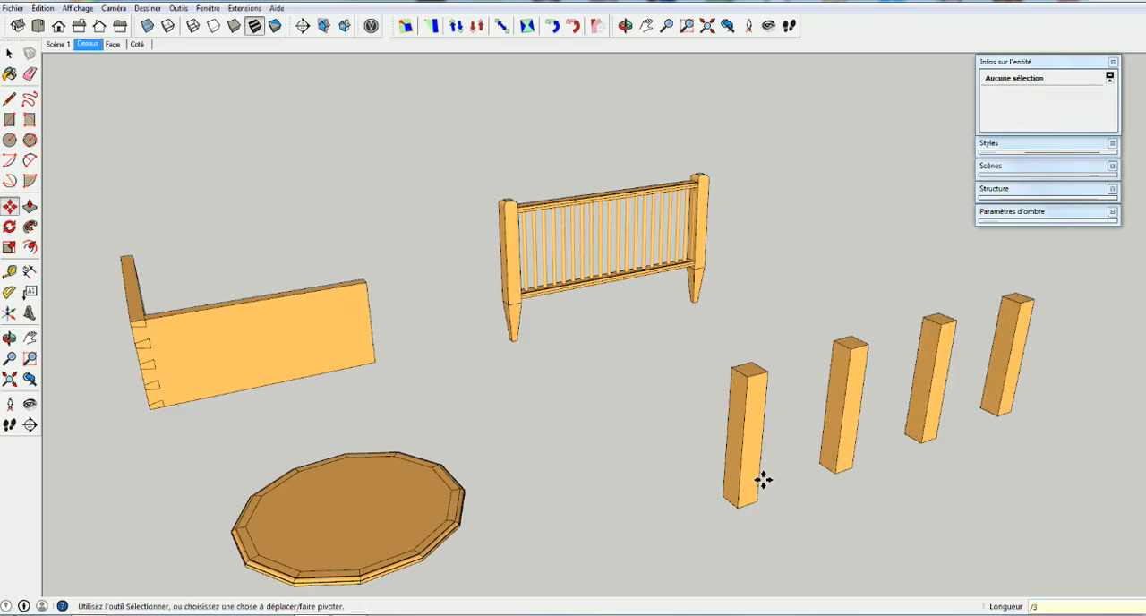
key("ctrl+z")
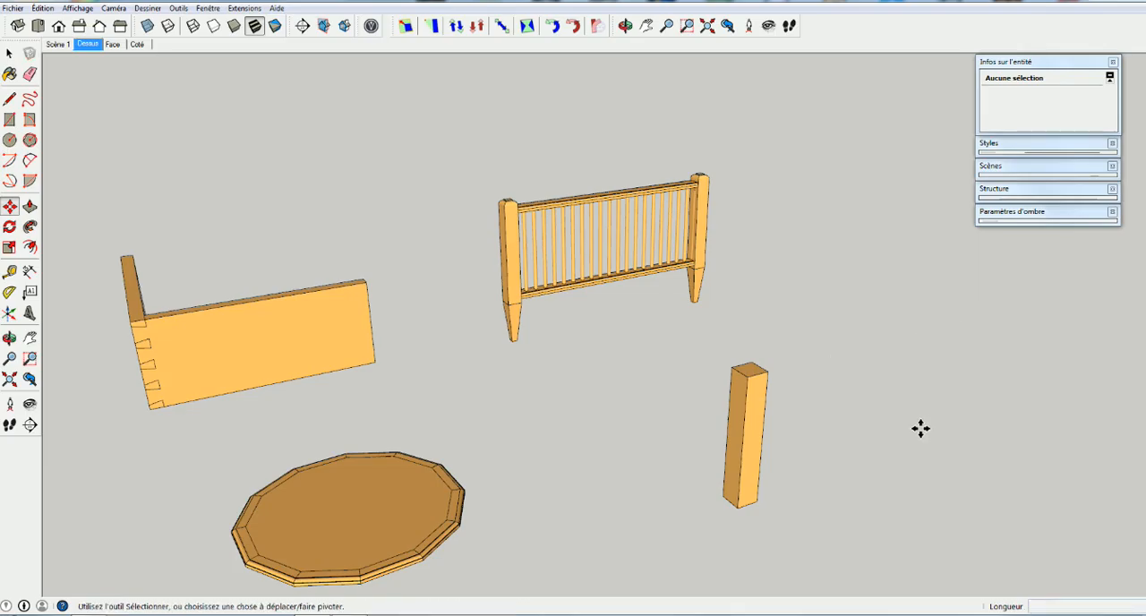
Copy the whole post about 1970 mm along the red axis and repeat the copy with *3
key("space")
triple_click(750, 491)
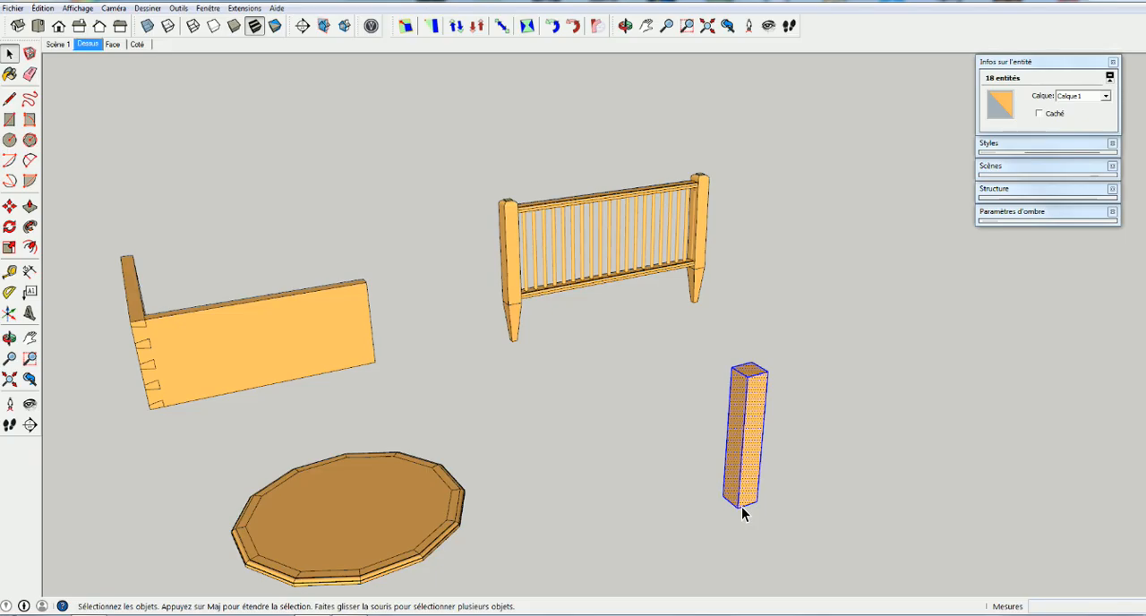
key("m")
left_click(741, 509)
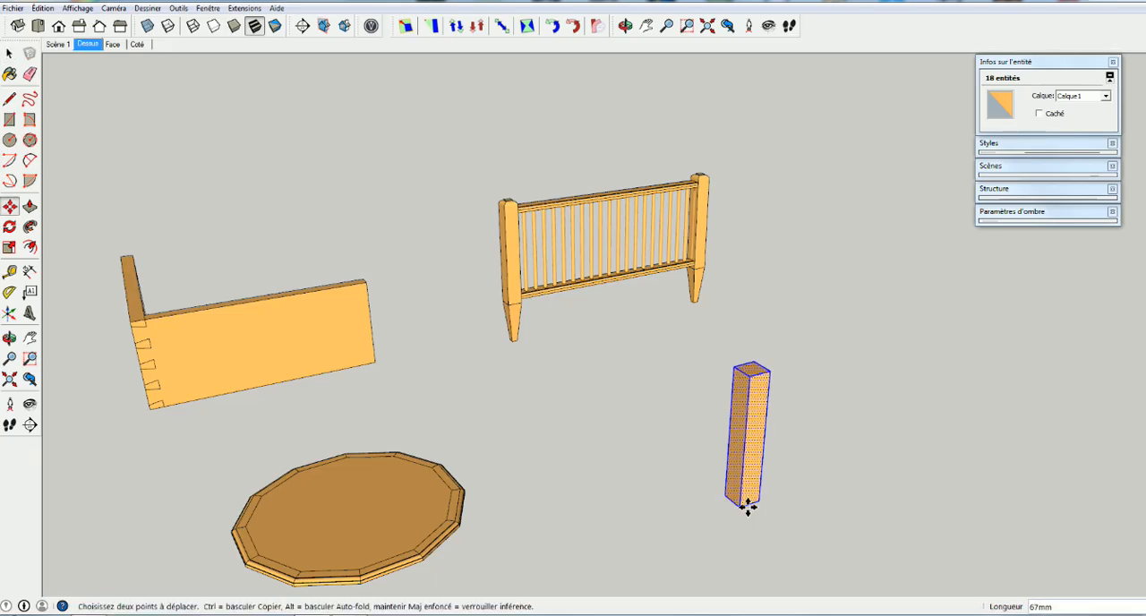
key("ctrl")
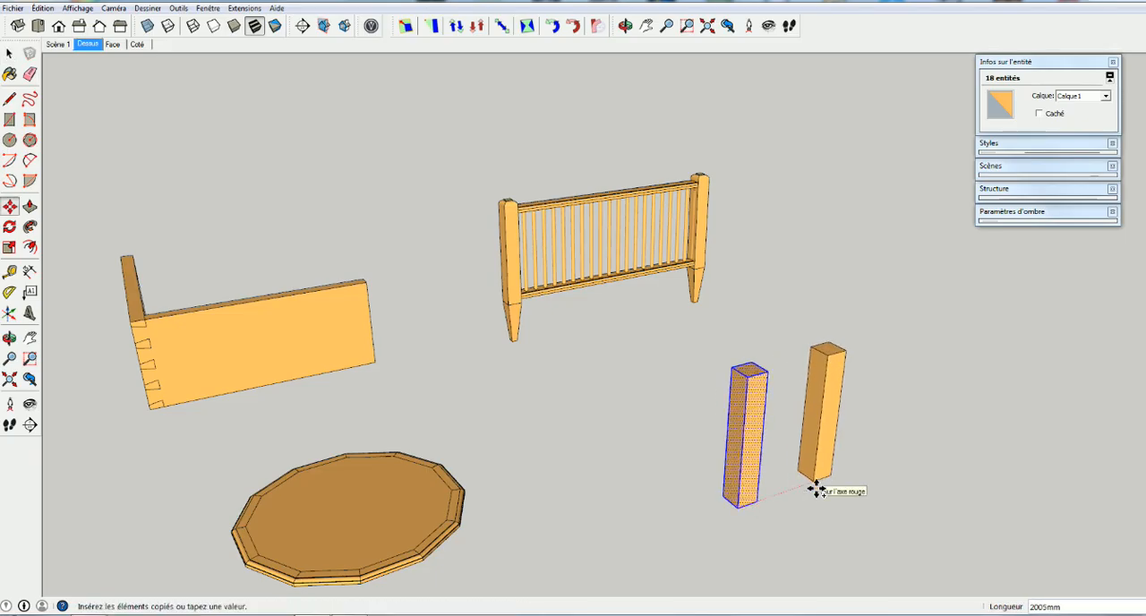
left_click(816, 488)
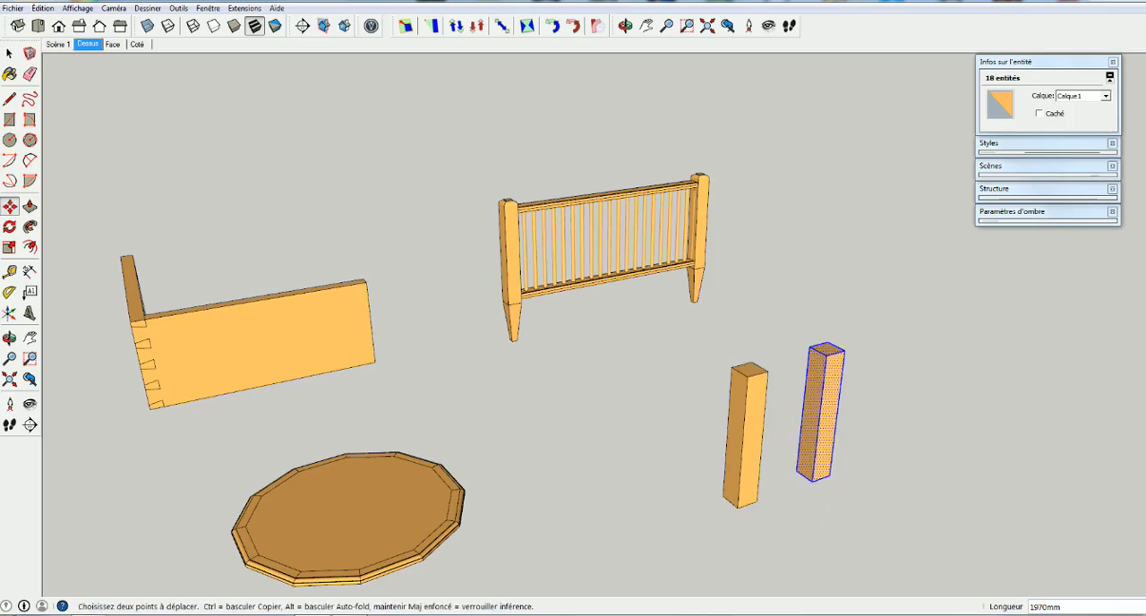
type("*")
key("Return")
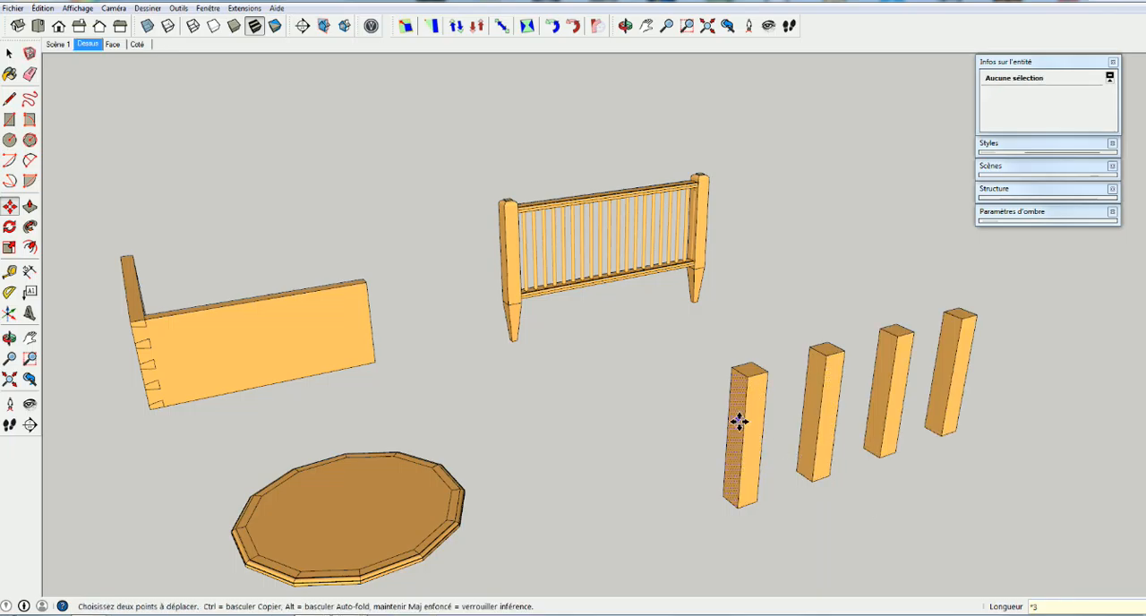
Copy the row of four posts forward, perpendicular to the row, and fill the distance with evenly spaced rows using /3
key("space")
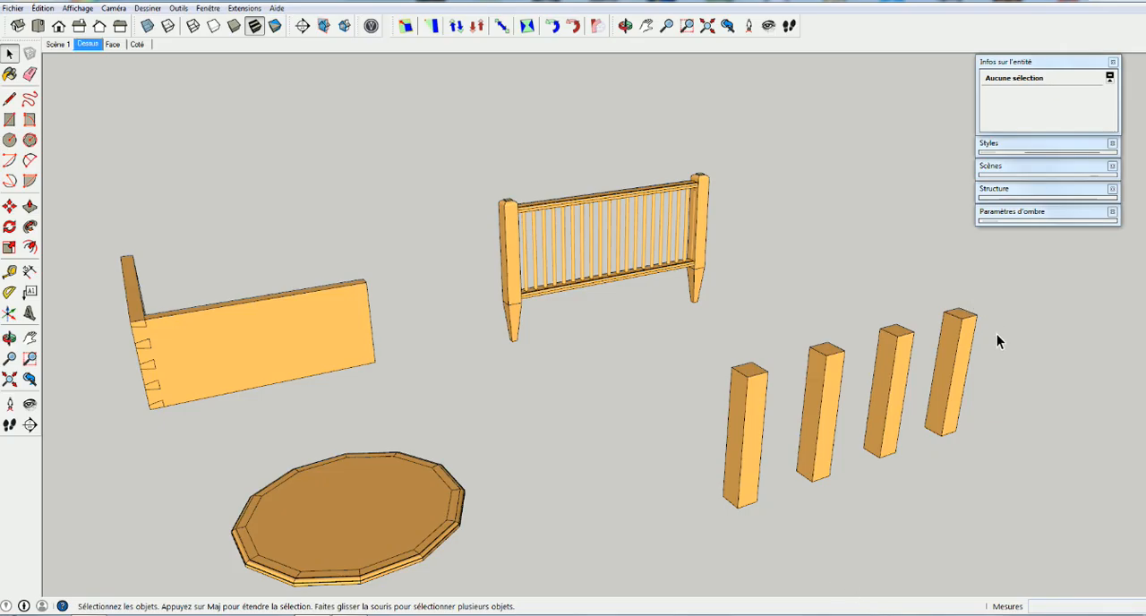
left_click_drag(1008, 356, 717, 530)
key("m")
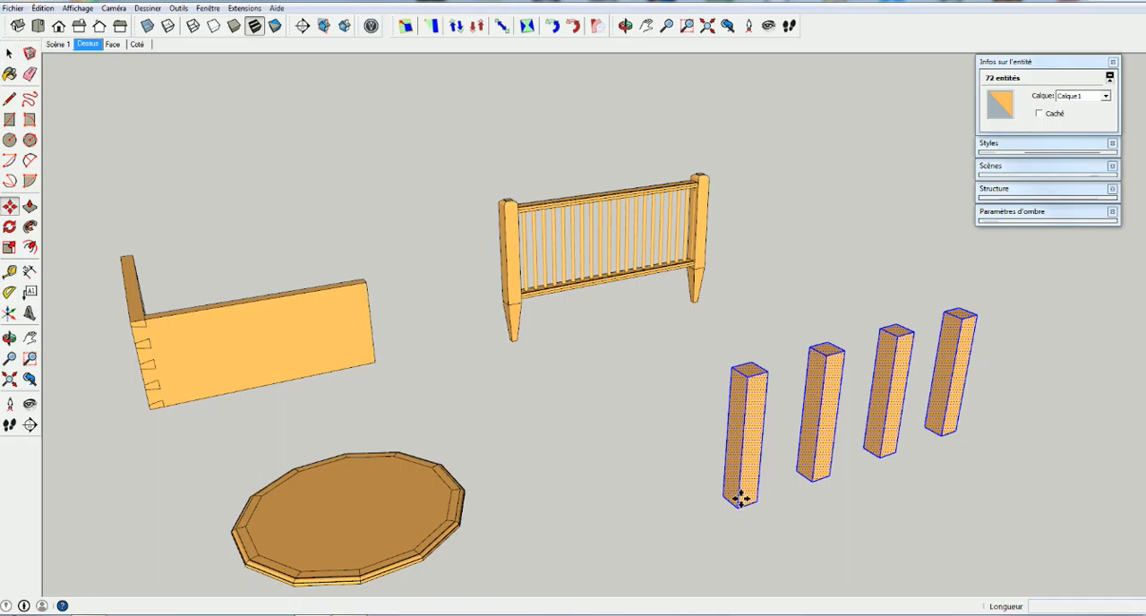
key("ctrl")
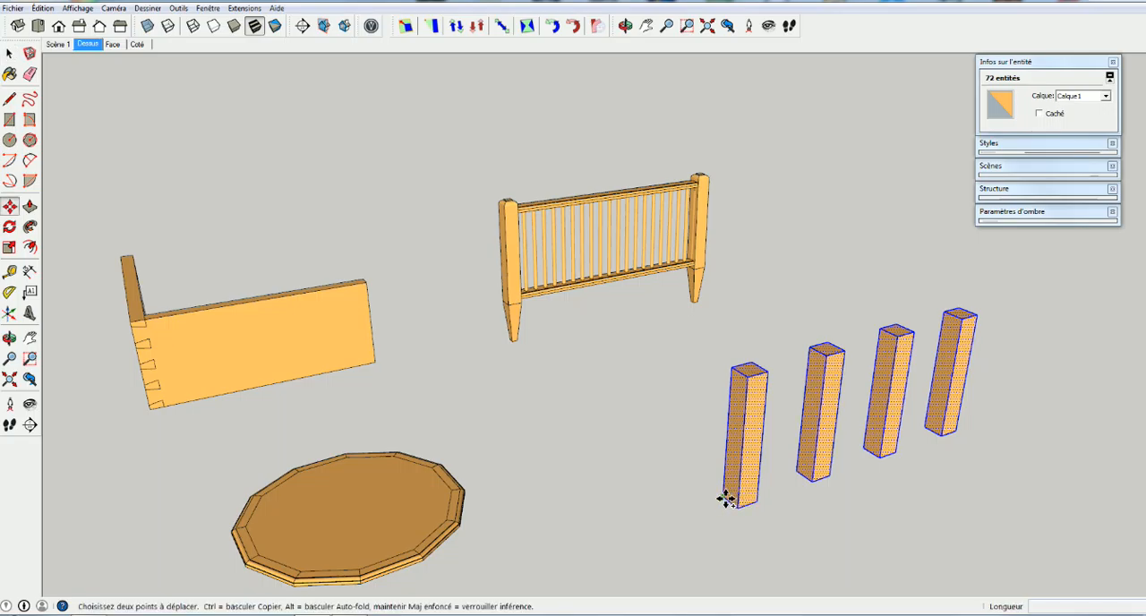
left_click(725, 498)
left_click_drag(745, 518, 922, 564)
type("/")
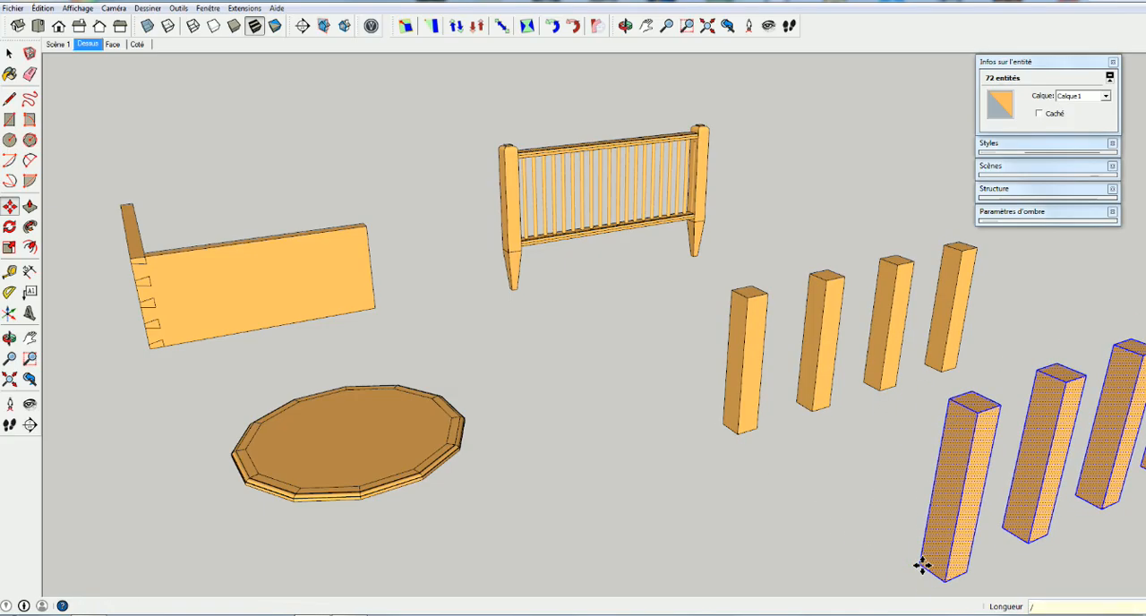
type("3")
key("Return")
Delete the full grid of square posts, including the leftover faces and edges
middle_click_drag(922, 564, 637, 473)
left_click_drag(965, 170, 553, 460)
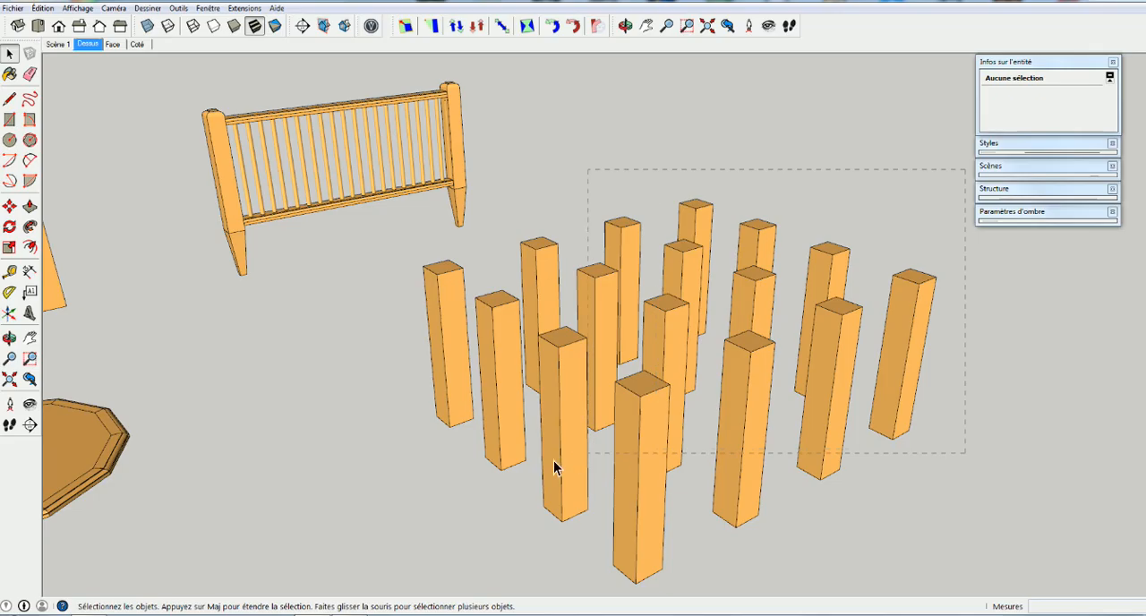
left_click_drag(517, 512, 512, 533)
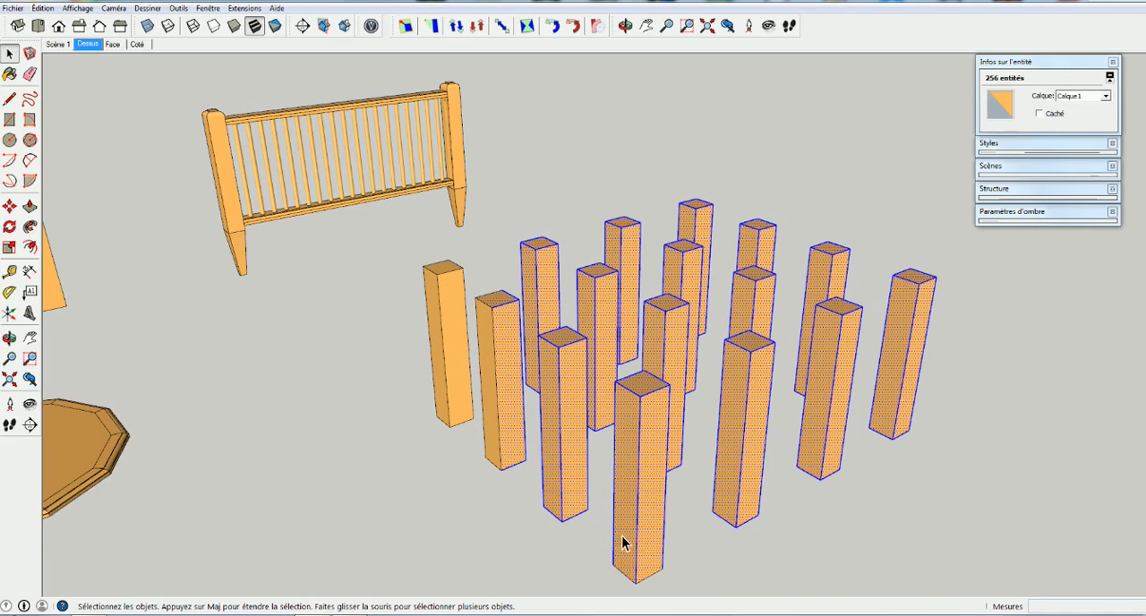
key("Delete")
double_click(634, 568)
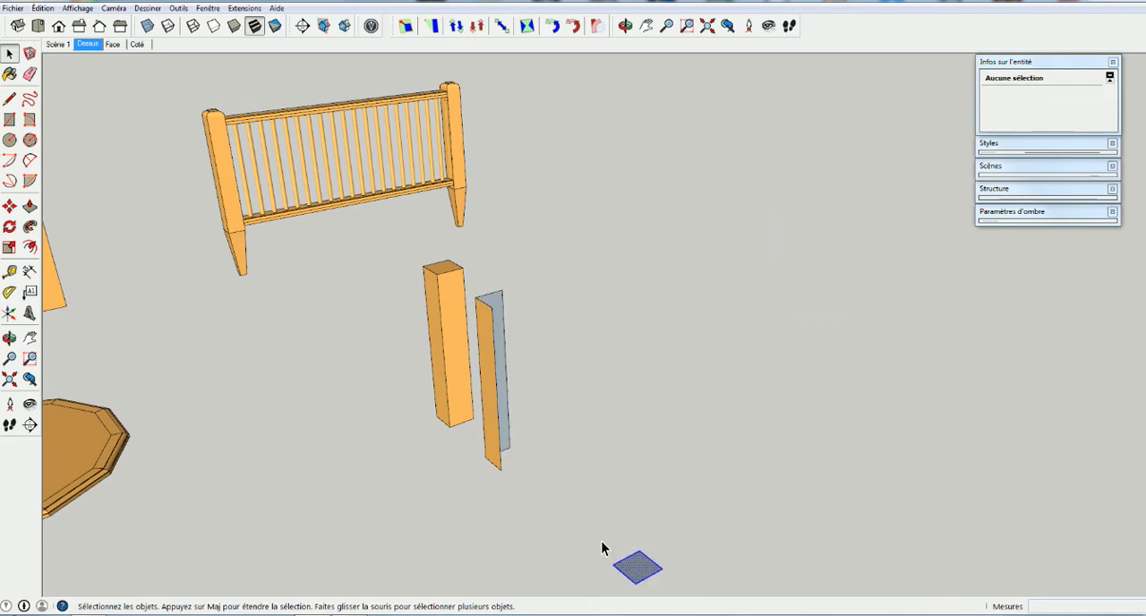
left_click_drag(545, 296, 409, 471)
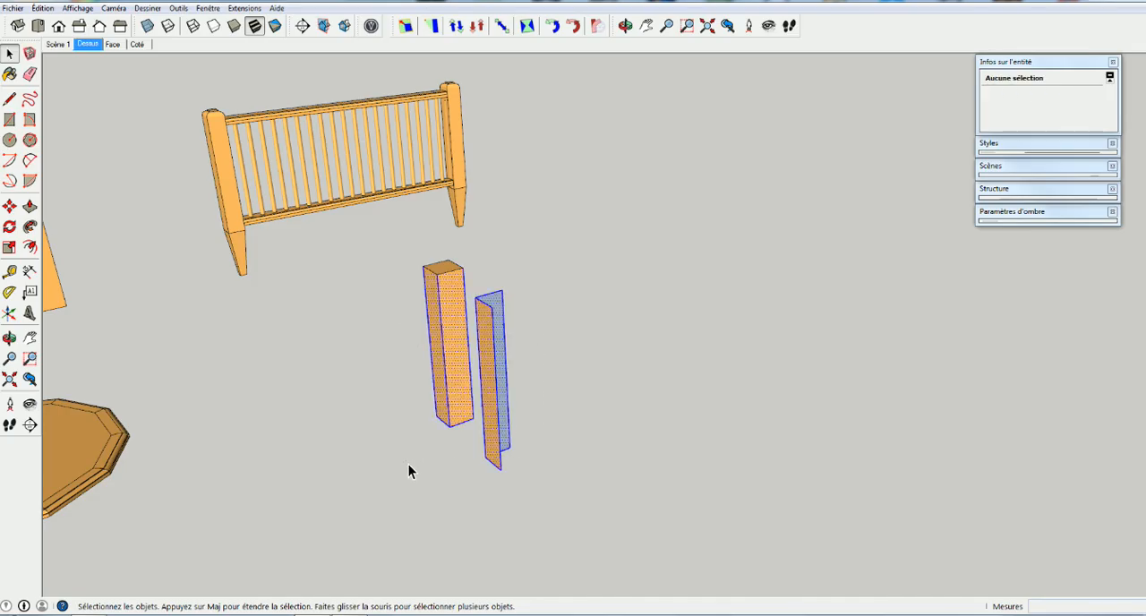
key("Delete")
left_click_drag(468, 263, 413, 288)
key("Delete")
key("Delete")
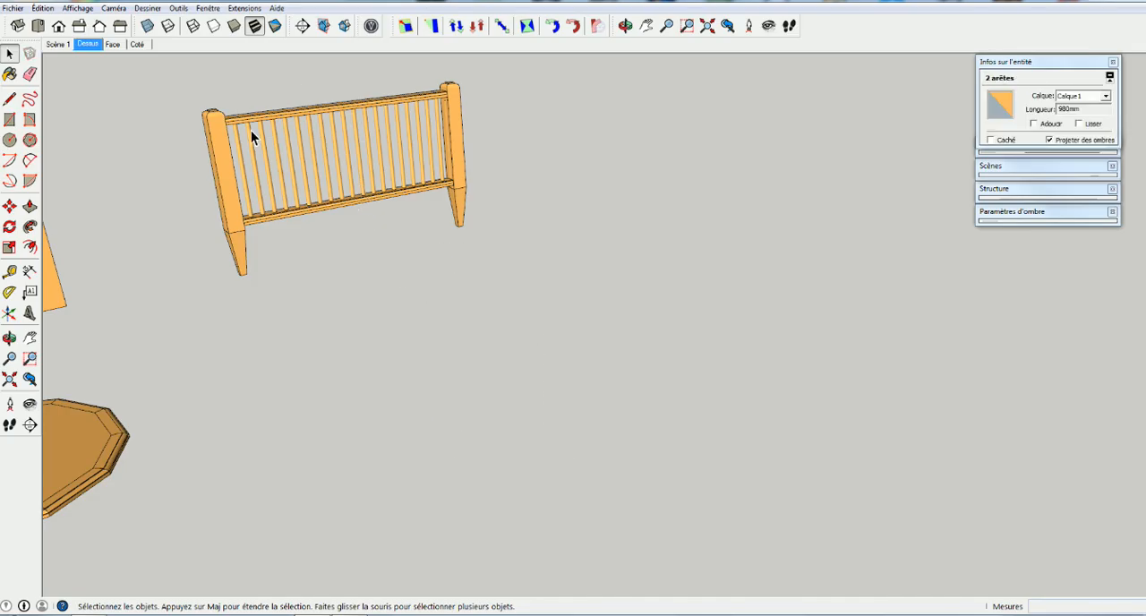
Delete the edging components around the polygonal tabletop one by one, keeping a single edging piece
middle_click_drag(212, 325, 392, 535)
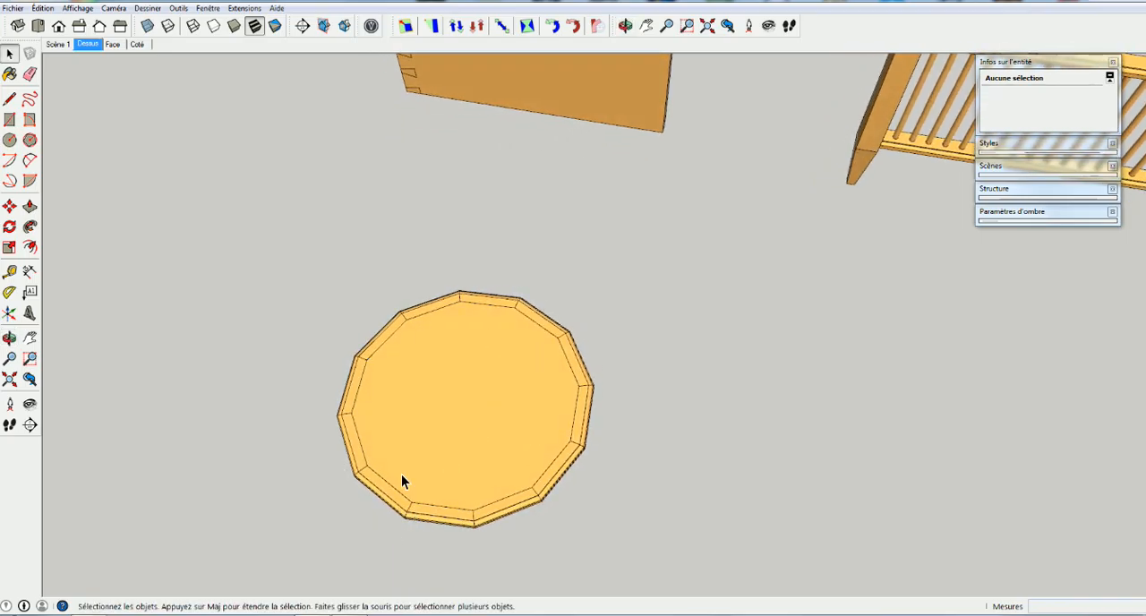
left_click(558, 479)
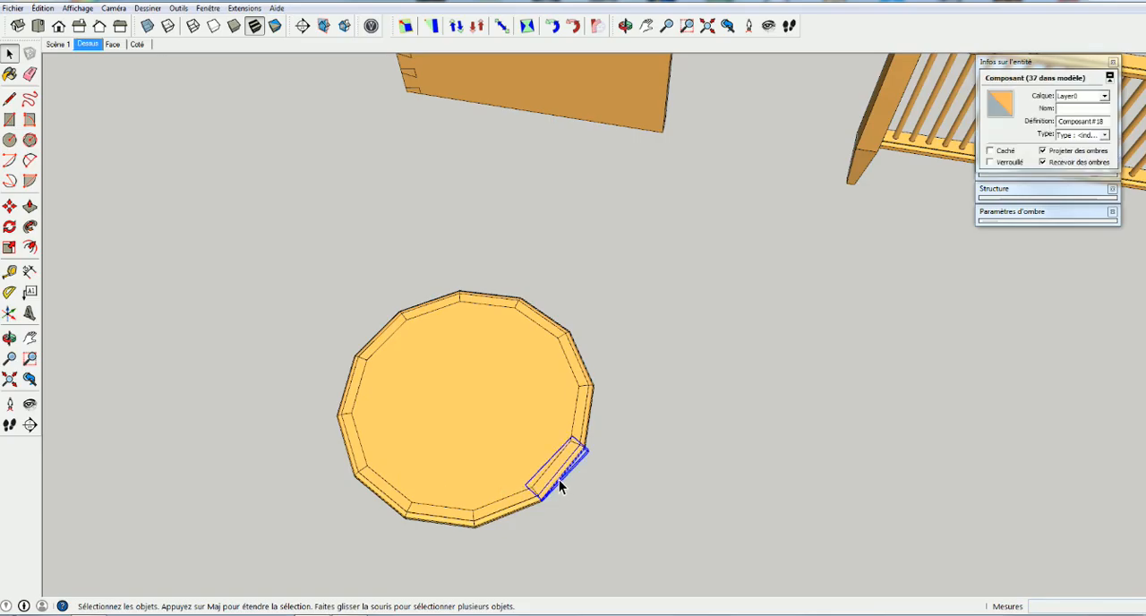
key("Delete")
left_click(506, 517)
key("Delete")
left_click(448, 525)
key("Delete")
left_click(371, 495)
key("Delete")
left_click(344, 400)
key("Delete")
left_click(392, 325)
key("Delete")
left_click(433, 308)
key("Delete")
left_click(503, 302)
key("Delete")
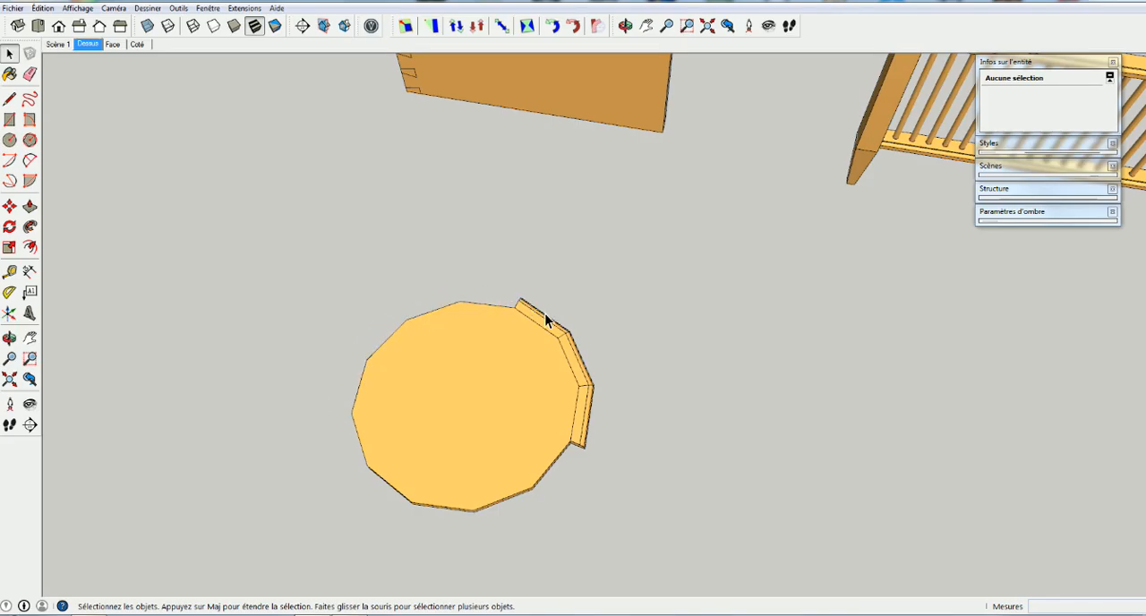
left_click(546, 321)
key("Delete")
Open the remaining edging component and examine its profile and shape from several angles
middle_click_drag(585, 462, 584, 347)
scroll(626, 362, "up", 3)
double_click(636, 347)
middle_click_drag(606, 396, 626, 356)
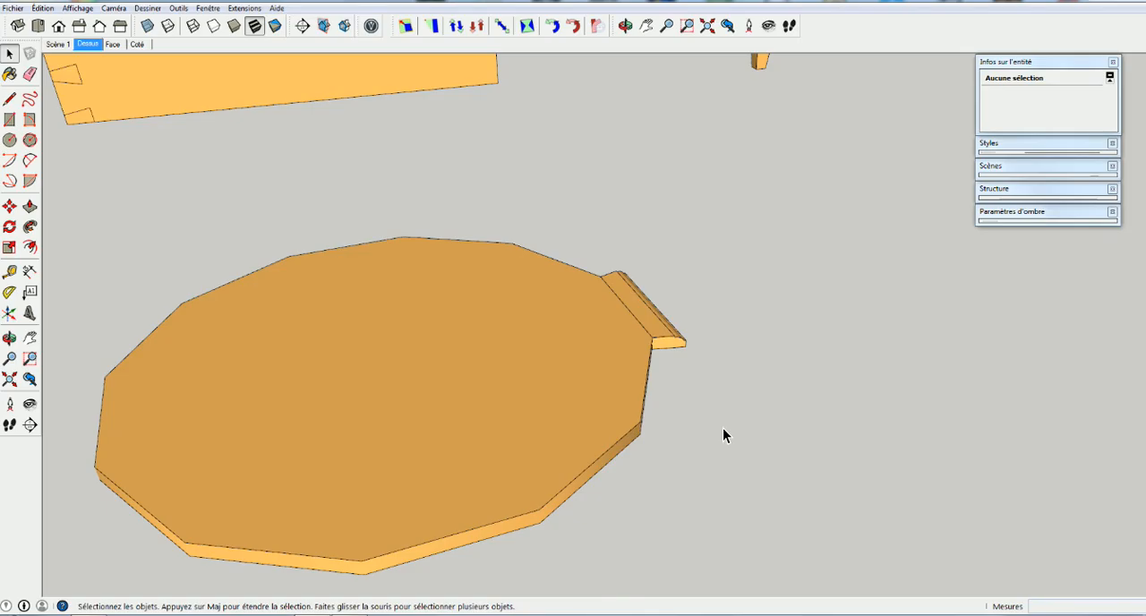
middle_click_drag(723, 432, 439, 452)
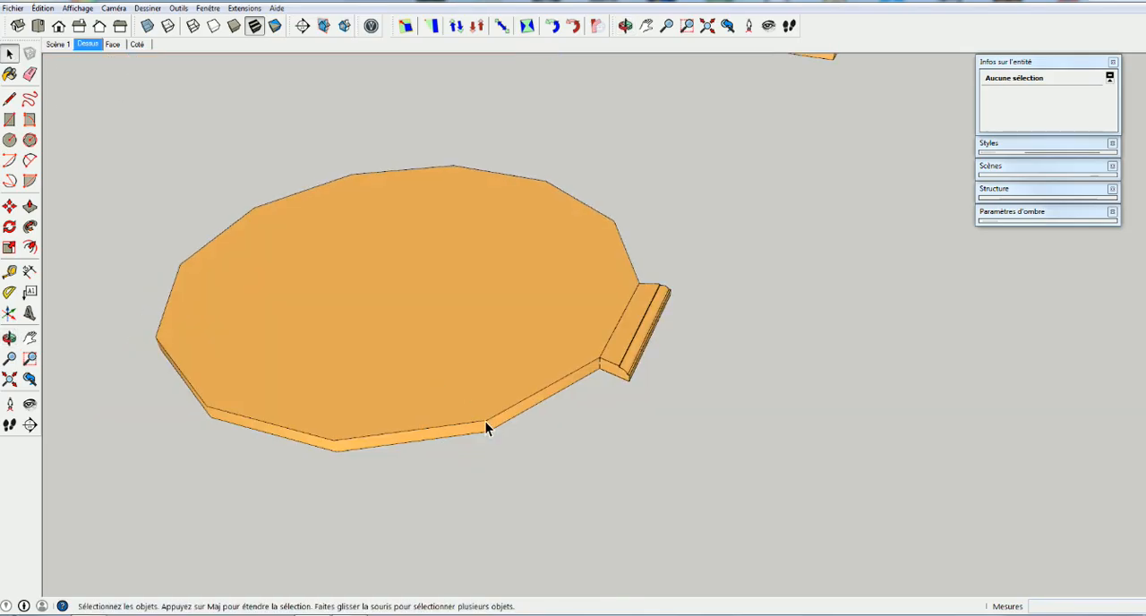
Draw a circle with a radius of about 1465 mm on the ground beside the tabletop
middle_click_drag(485, 424, 420, 390)
middle_click_drag(307, 307, 677, 435)
scroll(348, 327, "down", 2)
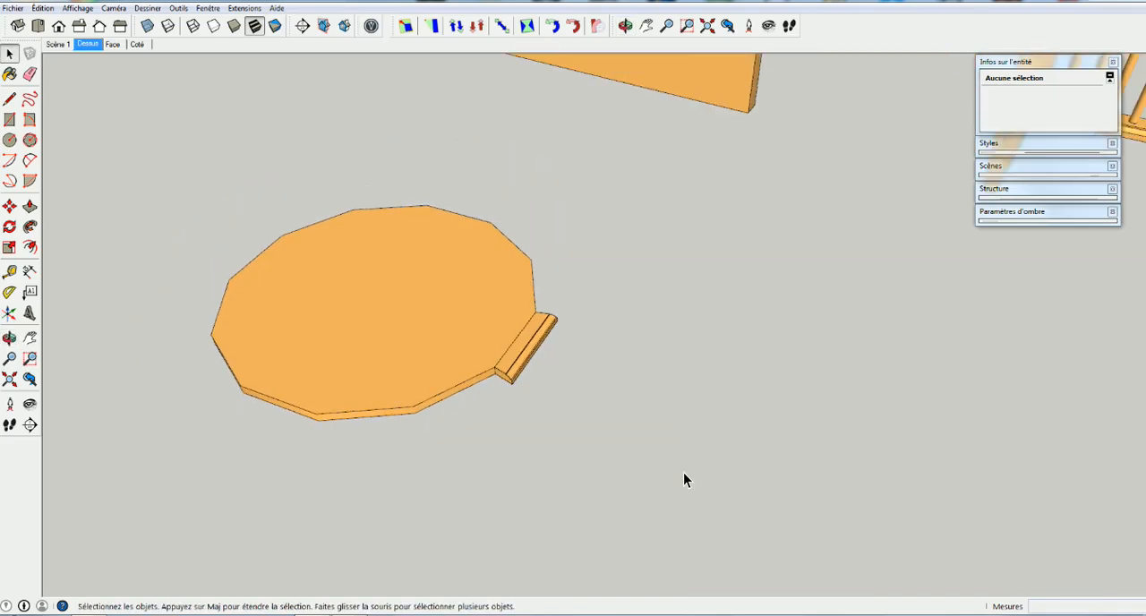
key("c")
left_click(673, 449)
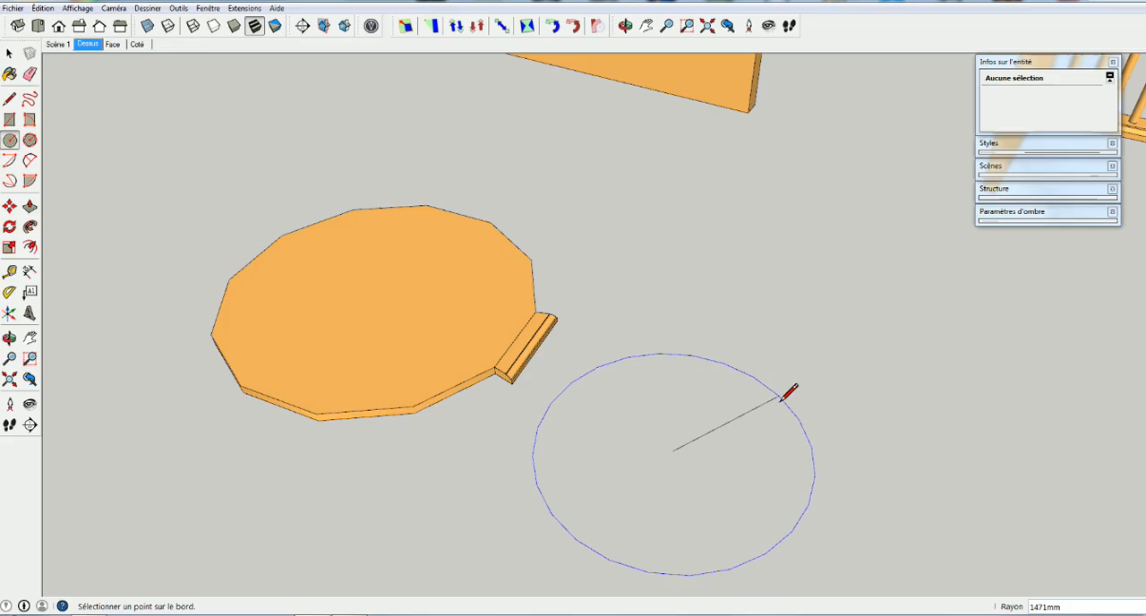
left_click(780, 400)
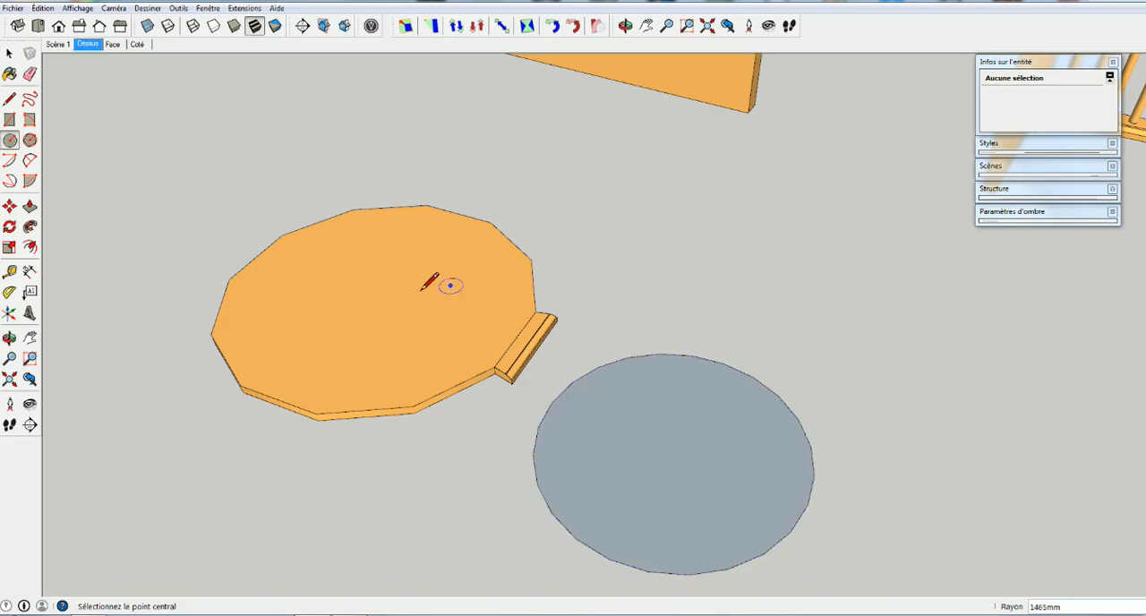
key("space")
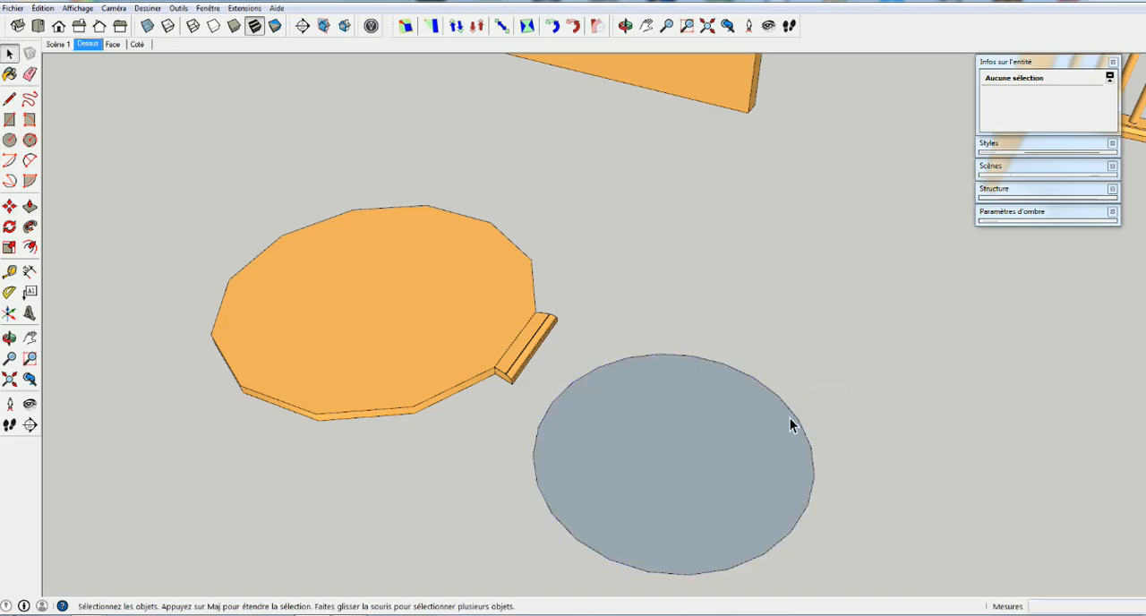
Set the number of segments of the circle beside the tabletop to 12
left_click(791, 412)
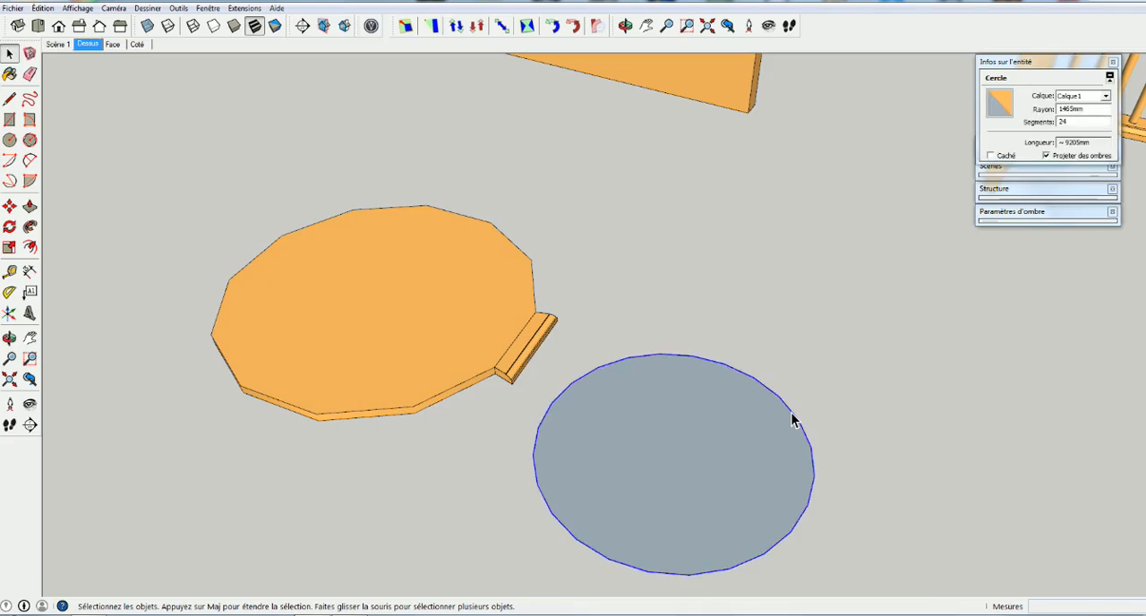
right_click(791, 412)
left_click(835, 419)
left_click(1073, 122)
double_click(1061, 122)
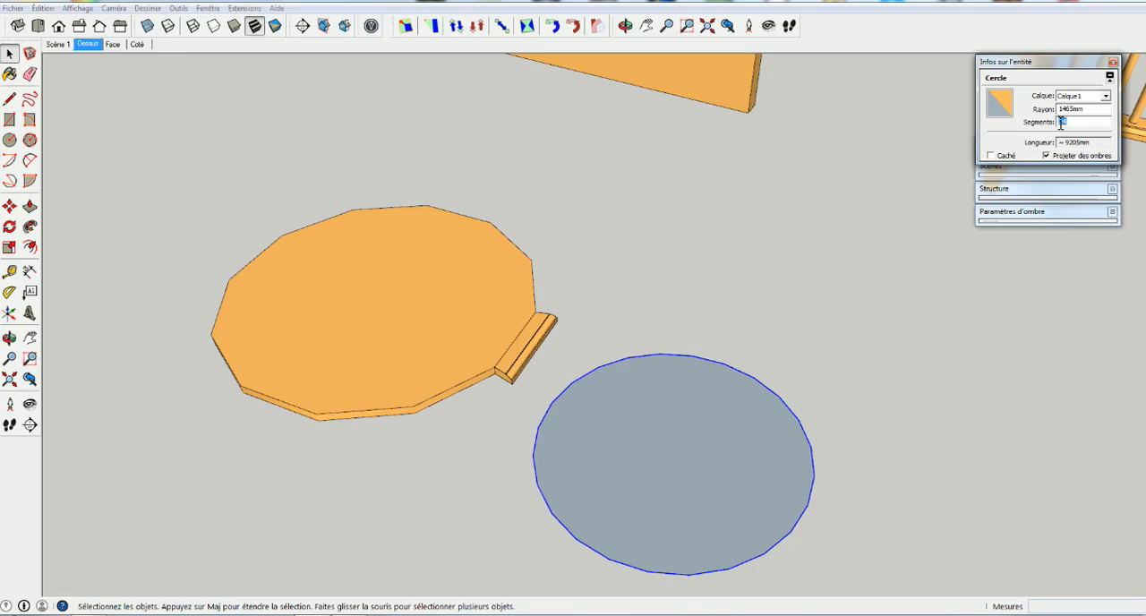
type("12")
key("Return")
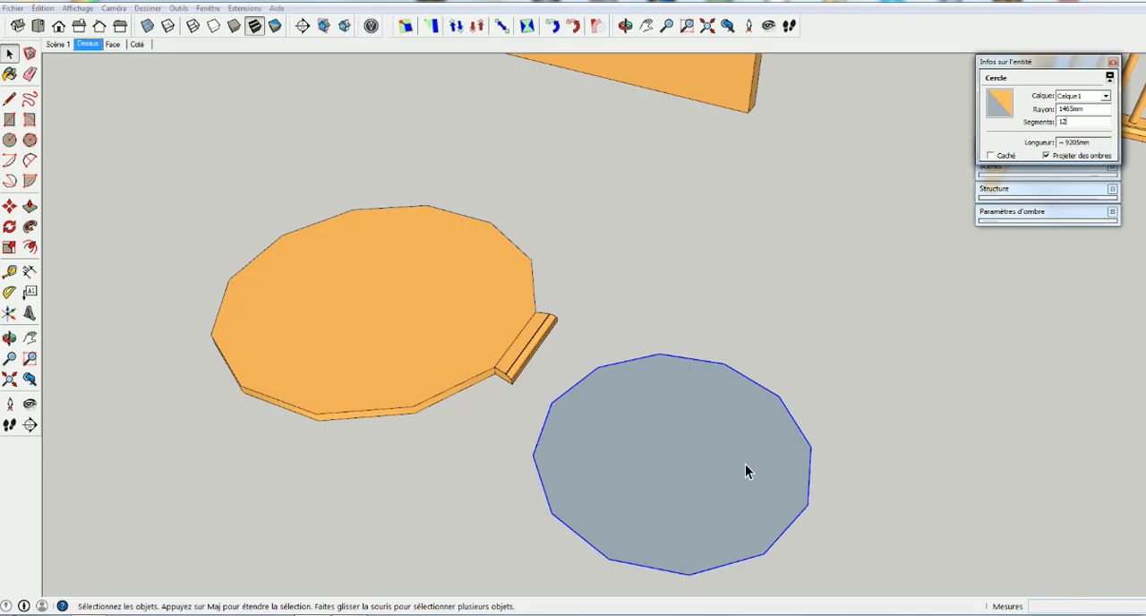
left_click(717, 466)
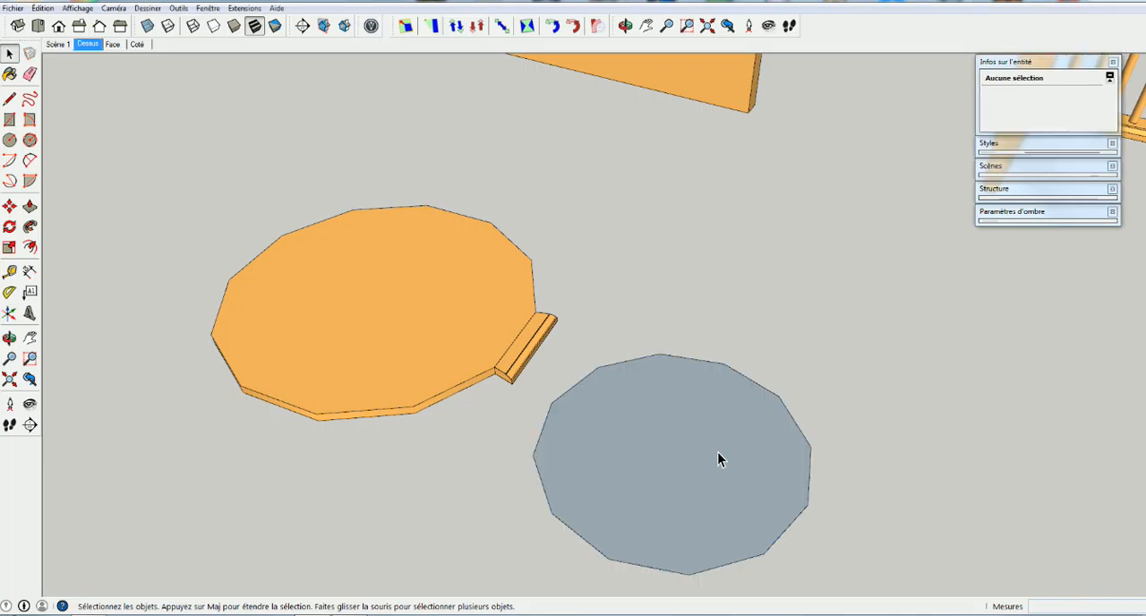
Push/Pull the twelve-sided face up into a solid, and undo the extrusion
key("p")
double_click(716, 458)
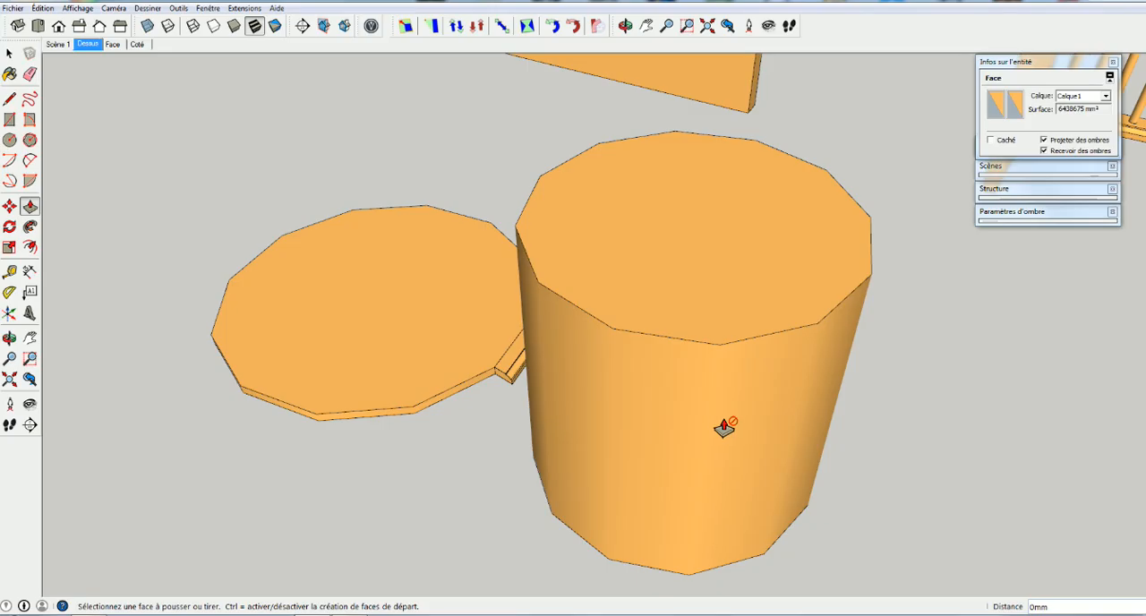
key("ctrl+z")
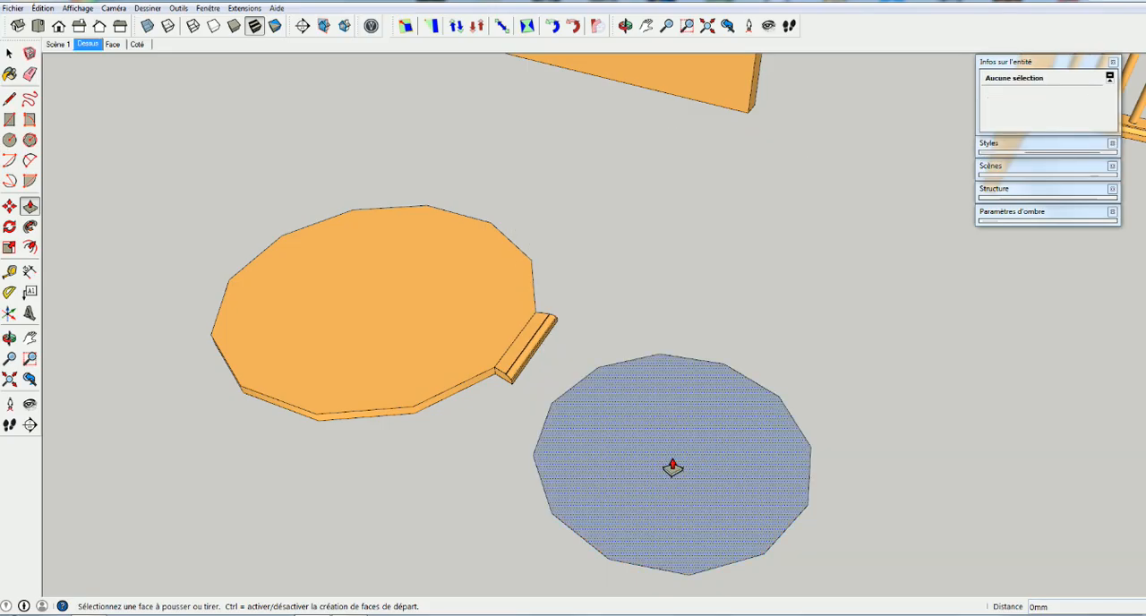
Delete the twelve-sided polygon beside the tabletop, including its face and edges
key("space")
double_click(702, 447)
key("Delete")
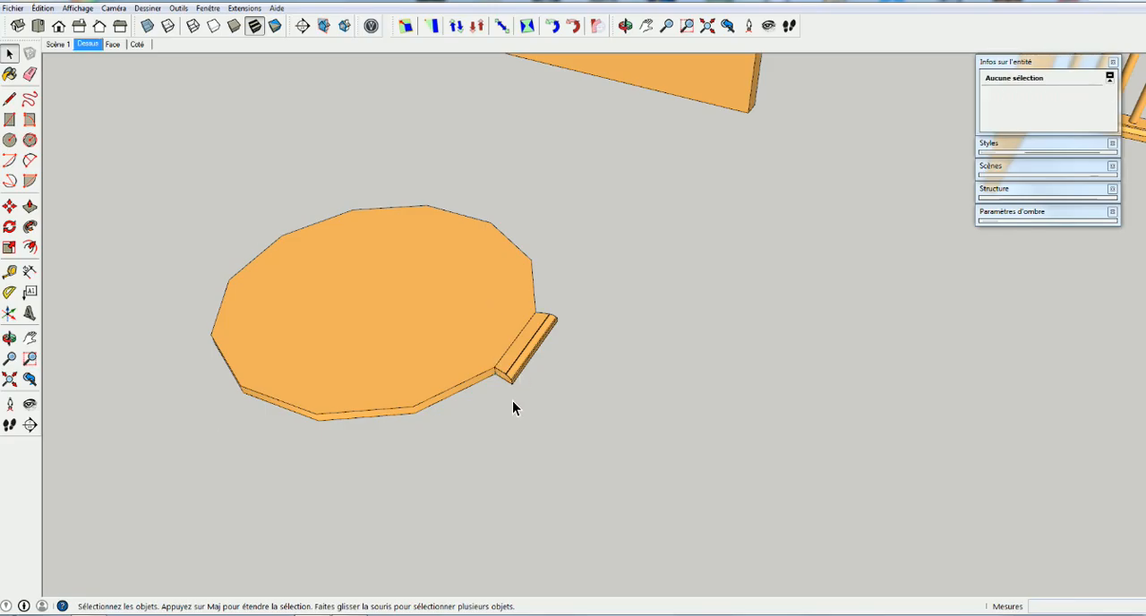
Rotate a copy of the edging piece by 330° about the tabletop's centre, starting from the midpoint of its side
middle_click_drag(503, 377, 623, 424)
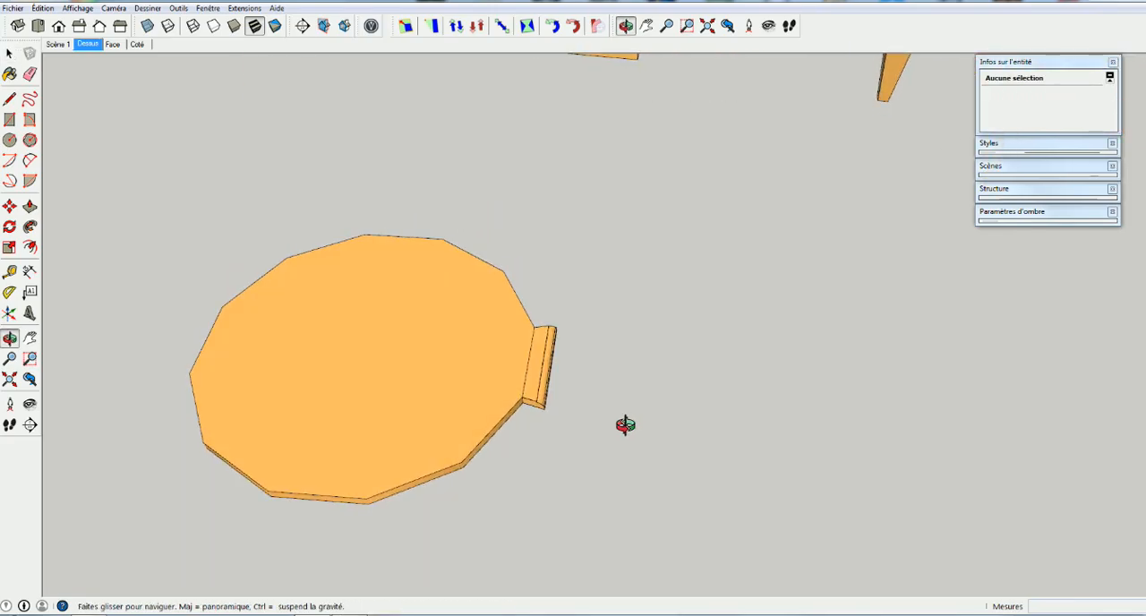
left_click(539, 372)
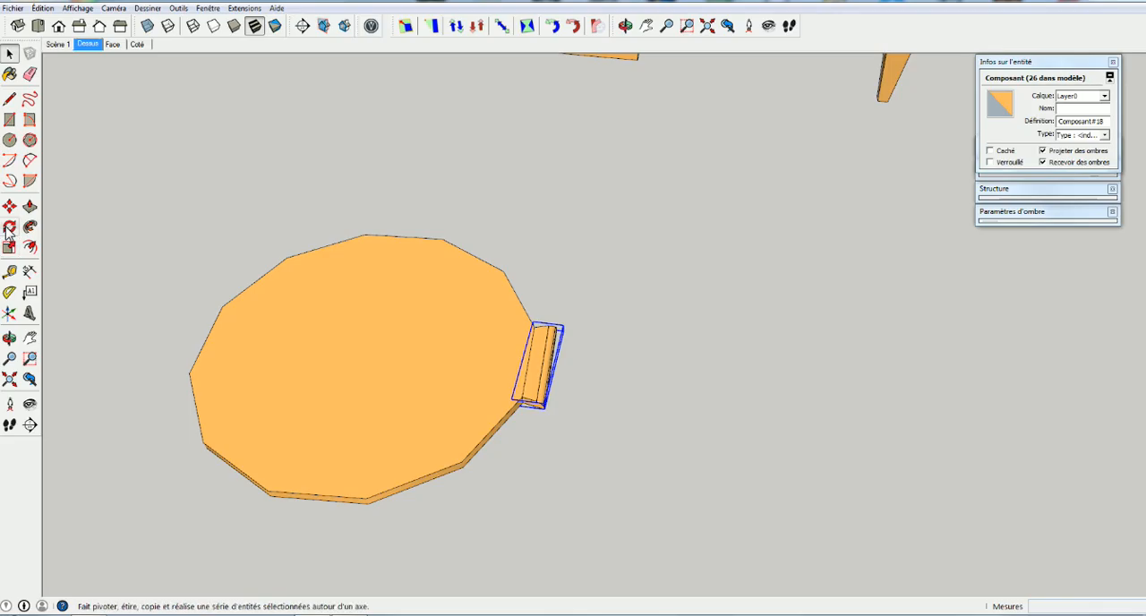
key("q")
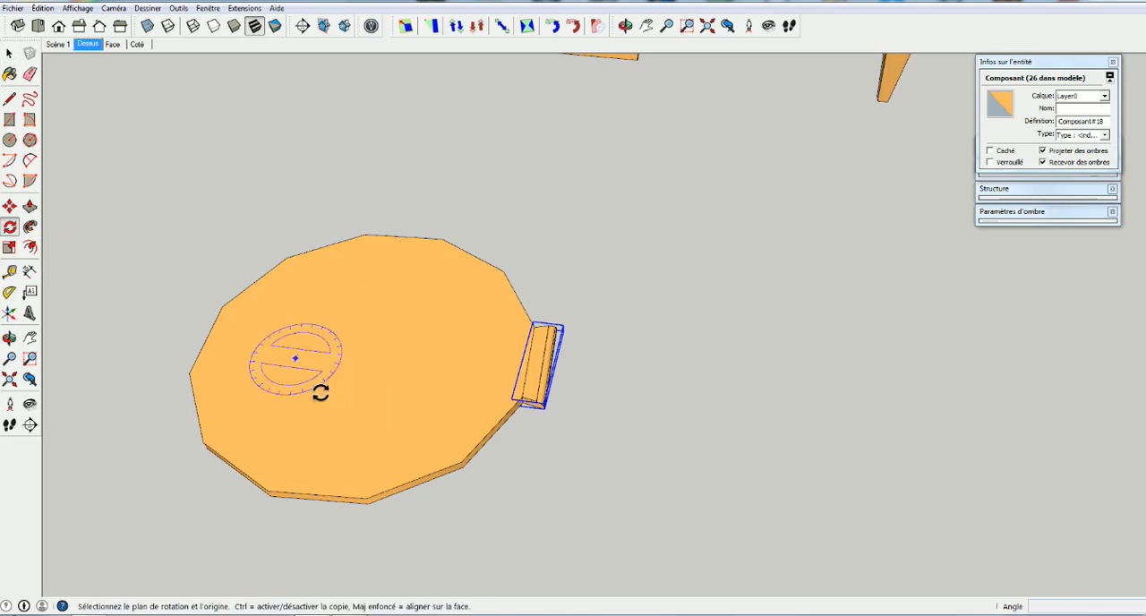
left_click(440, 472)
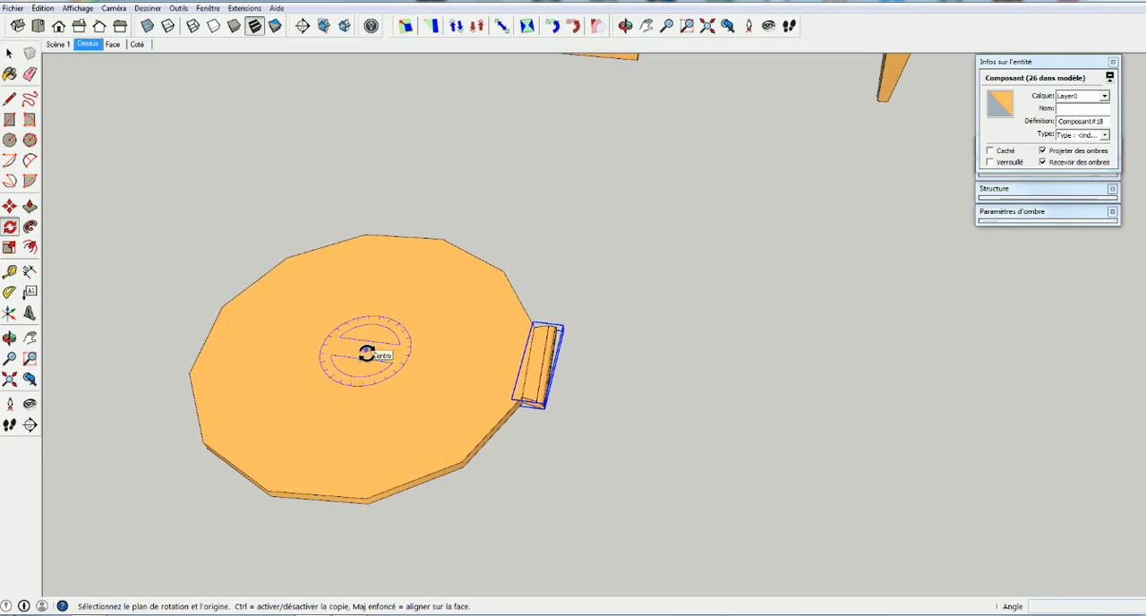
left_click(365, 351)
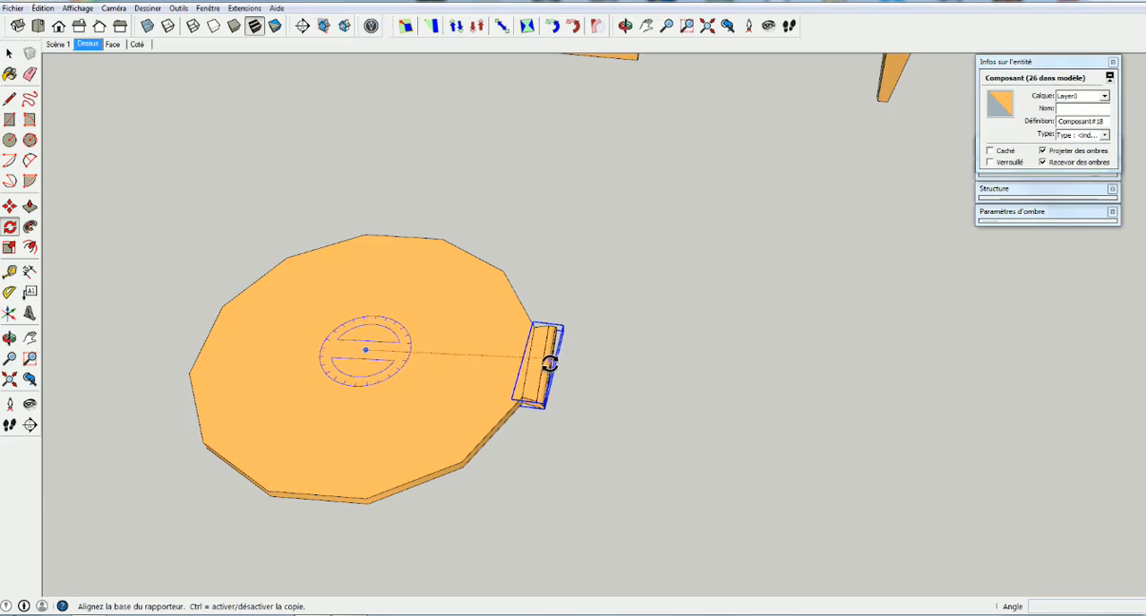
mouse_move(529, 374)
middle_mouse_down()
mouse_move(648, 337)
mouse_move(583, 320)
mouse_move(522, 378)
middle_mouse_up()
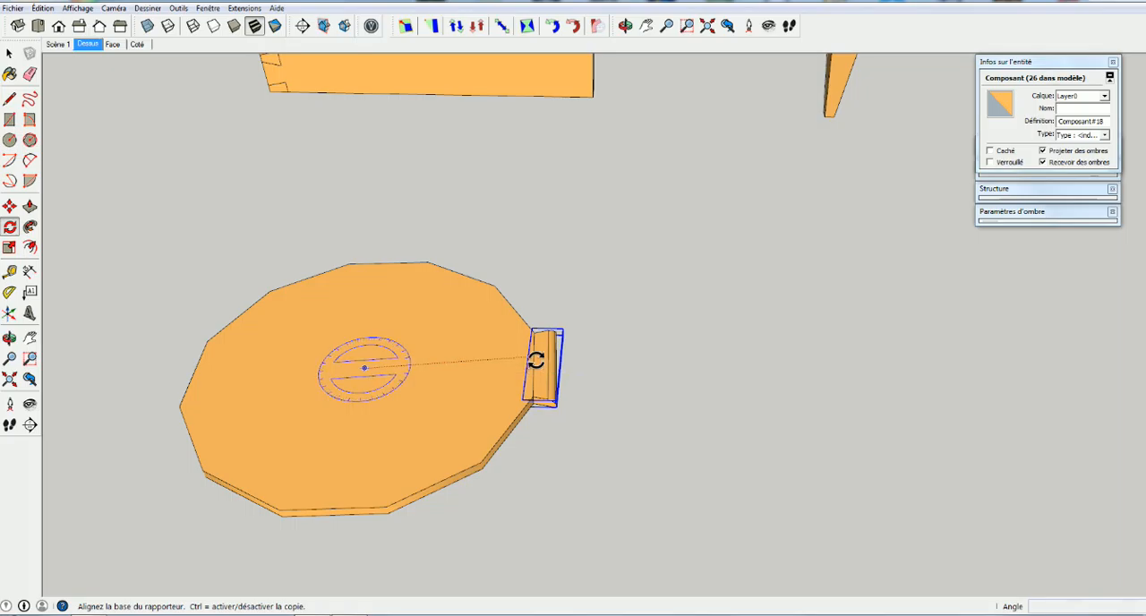
left_click(534, 367)
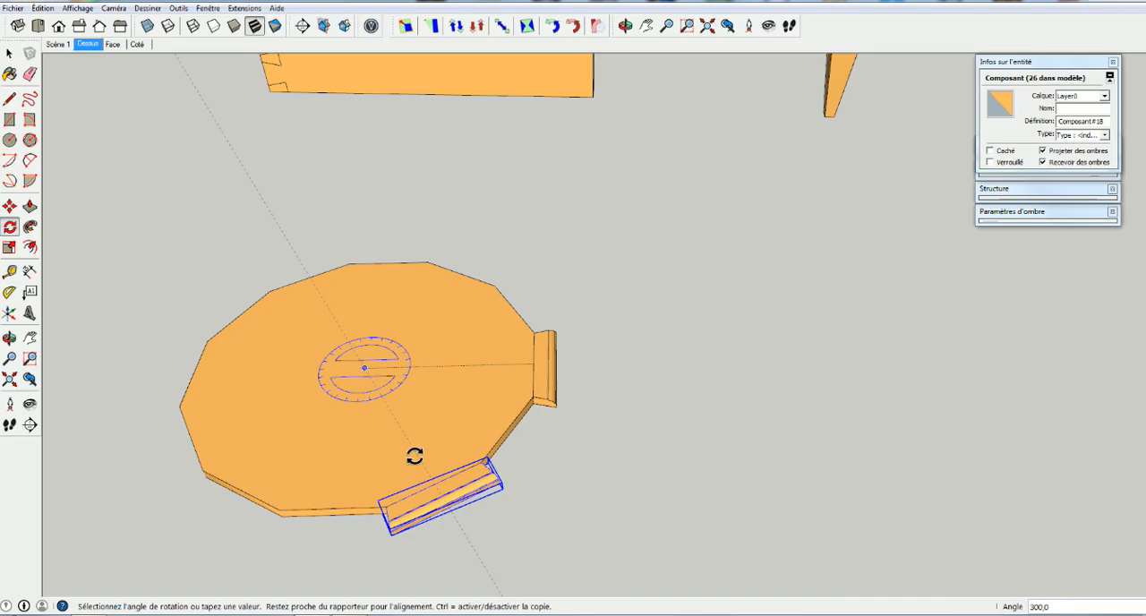
left_click(442, 494)
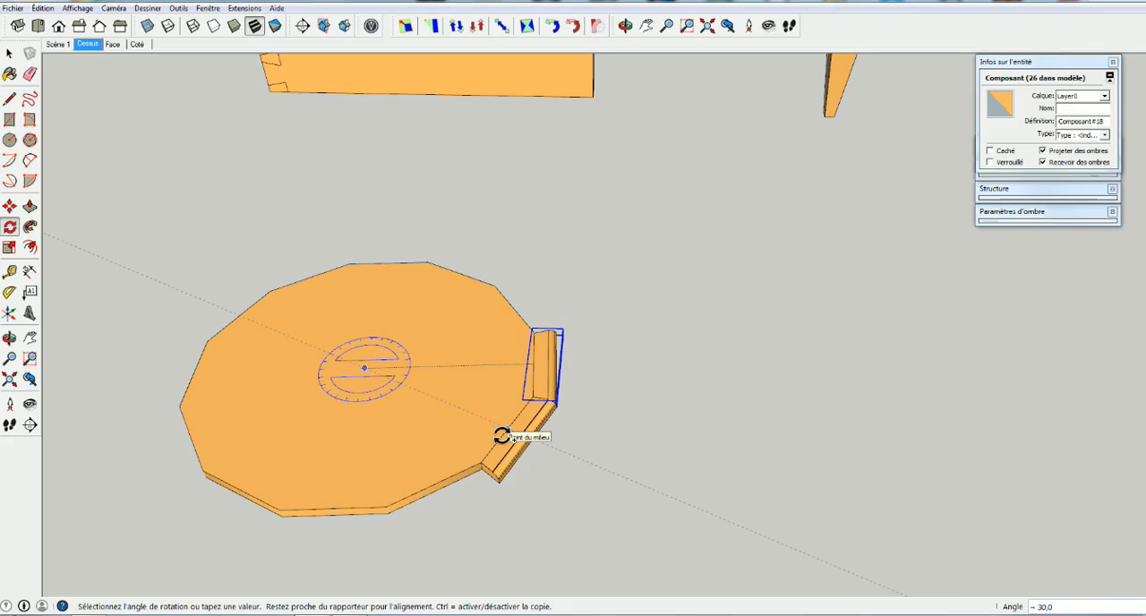
type("330")
key("Return")
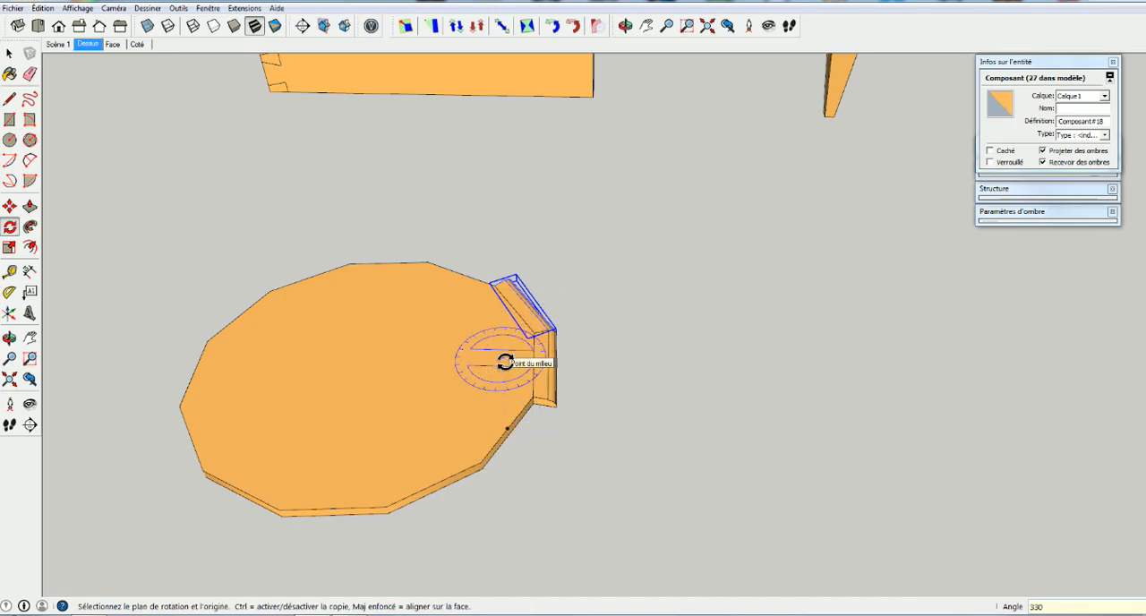
Divide the rotation into 11 evenly spaced edging copies around the tabletop, and undo the array
type("/11")
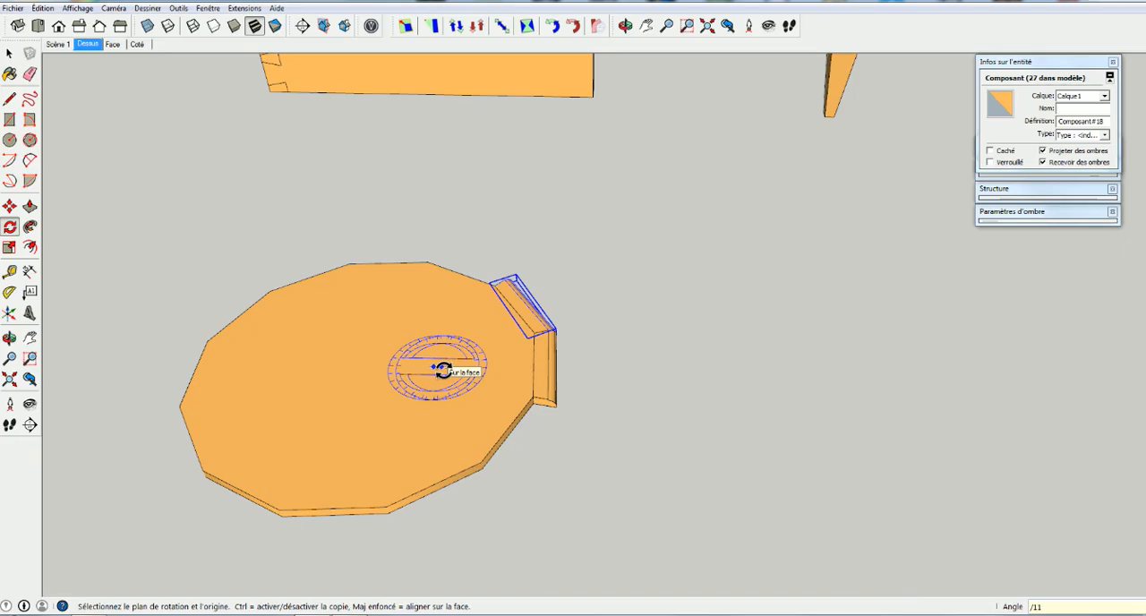
key("Return")
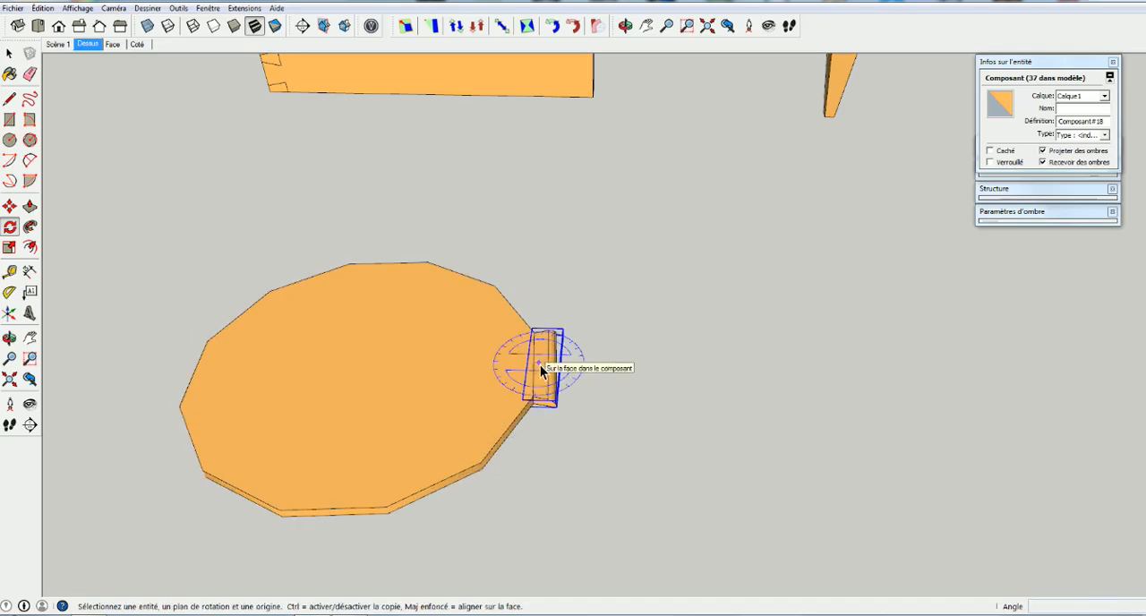
key("space")
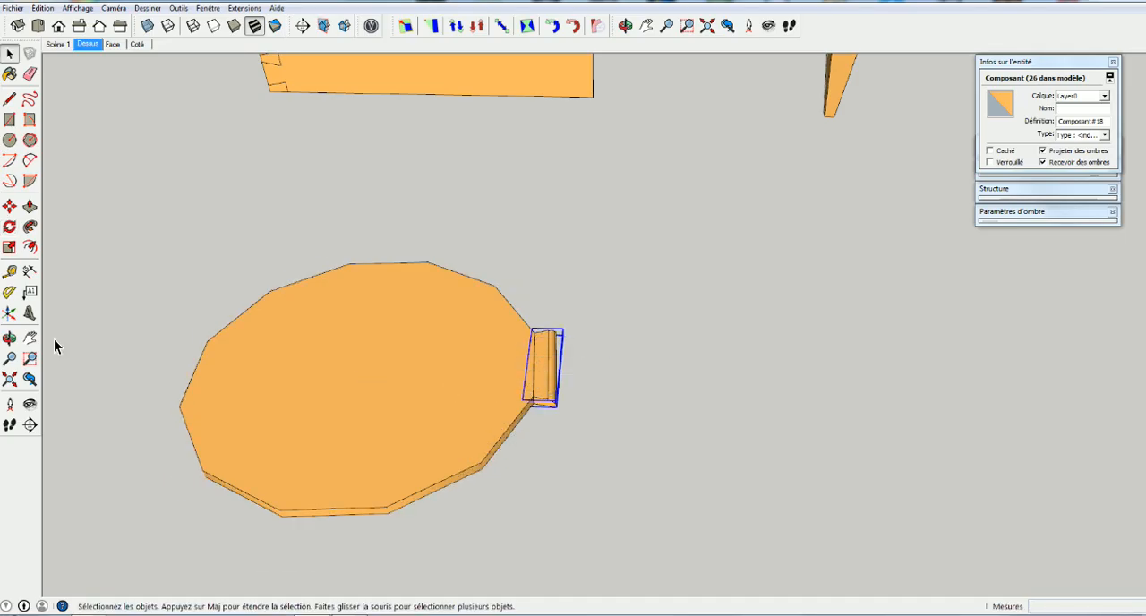
Rotate-copy the original edging piece again about the tabletop's centre with an angle of 330°
left_click(9, 226)
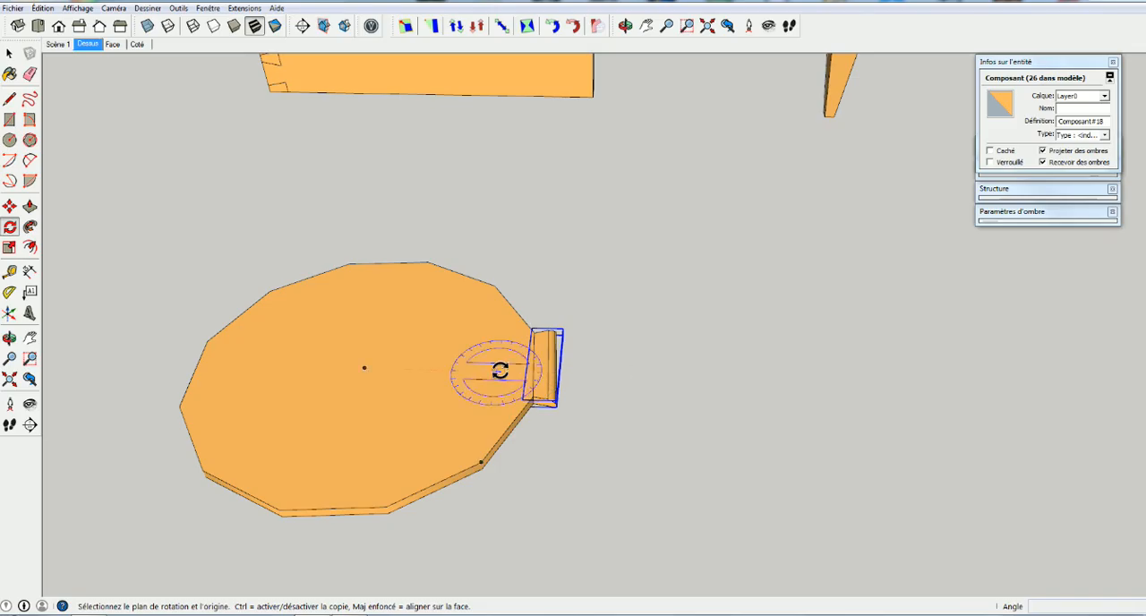
left_click(364, 367)
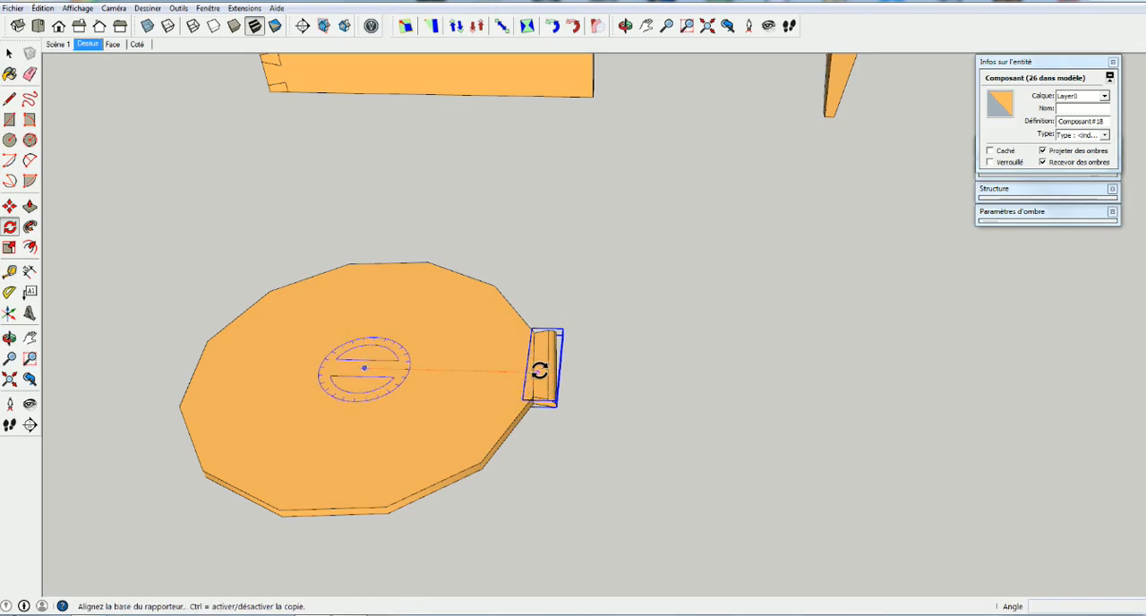
left_click(539, 370)
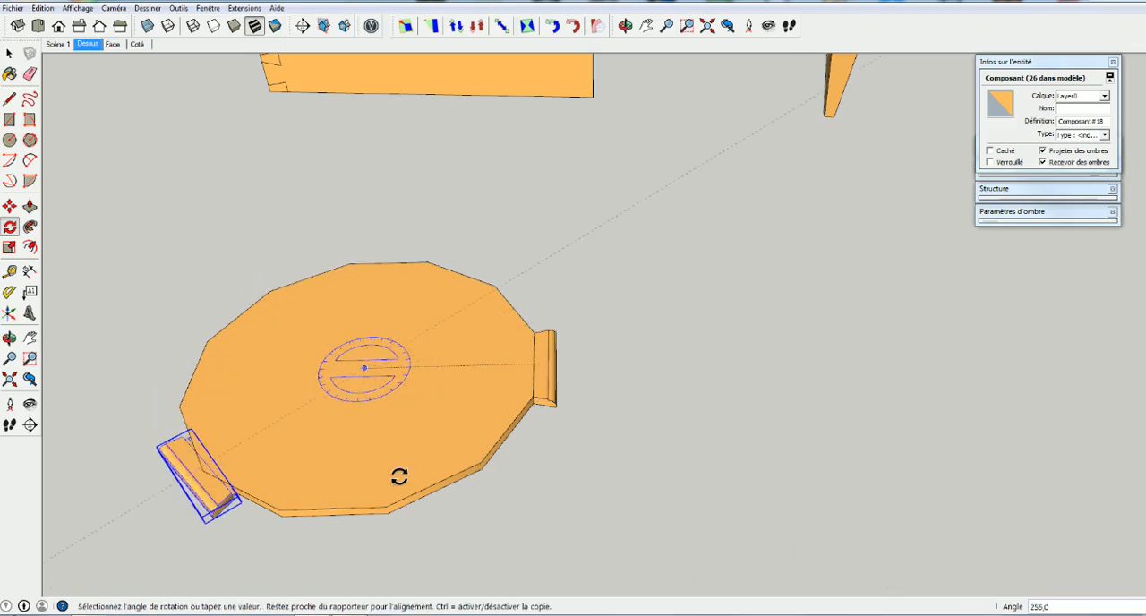
type("330")
key("Return")
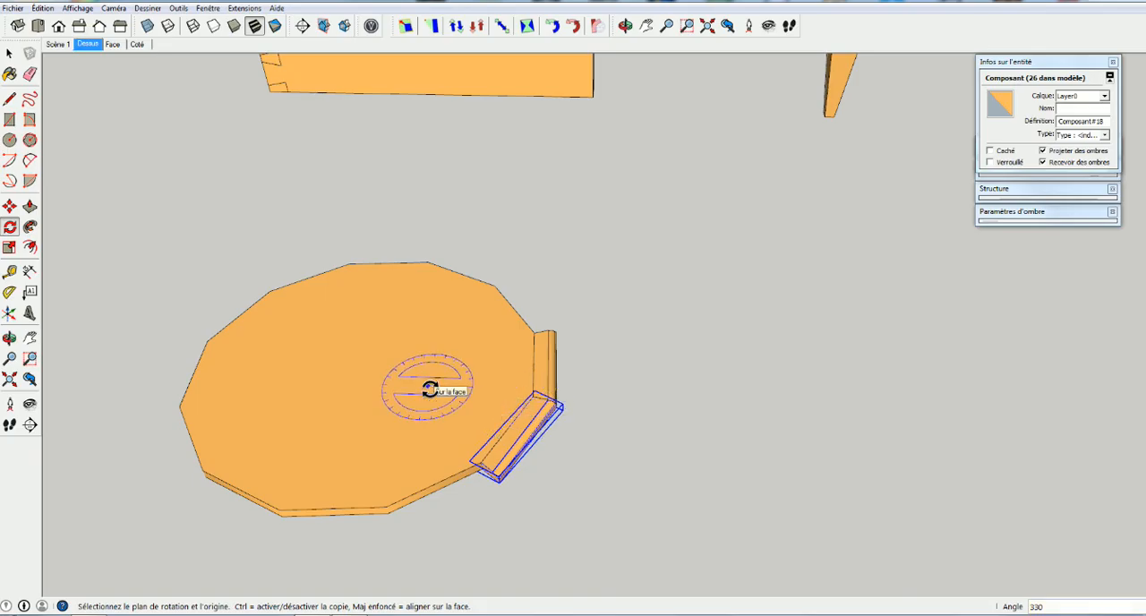
Try to array the rotated edging copy 11 times, and undo the rotated copy
type("/1")
key("Return")
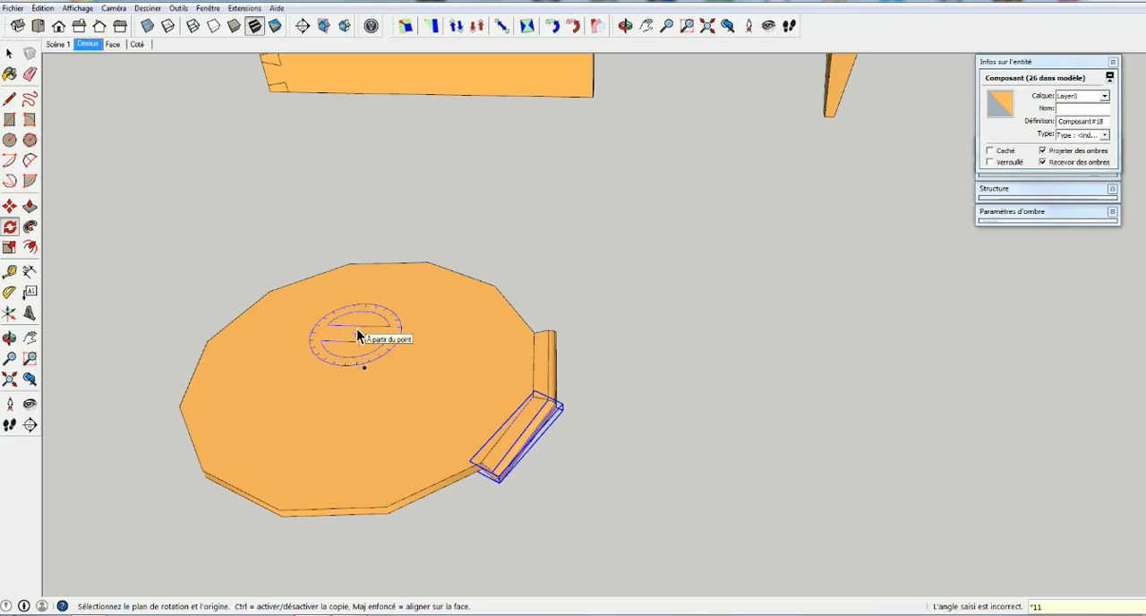
key("space")
key("ctrl+z")
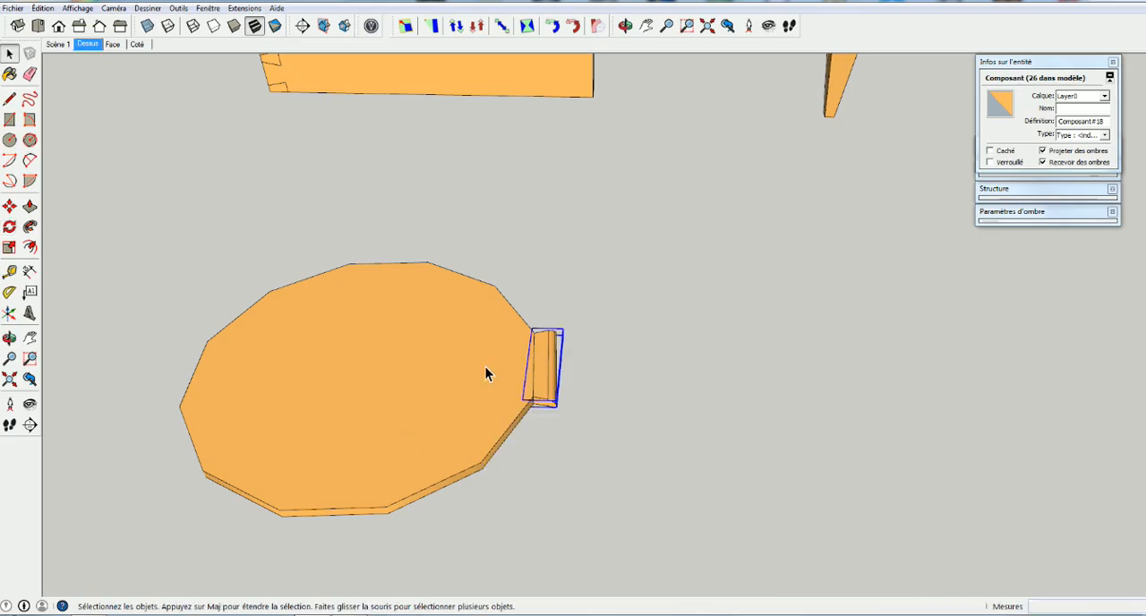
Rotate-copy the edging piece 330° about the tabletop's centre onto the adjacent side of the polygon
key("q")
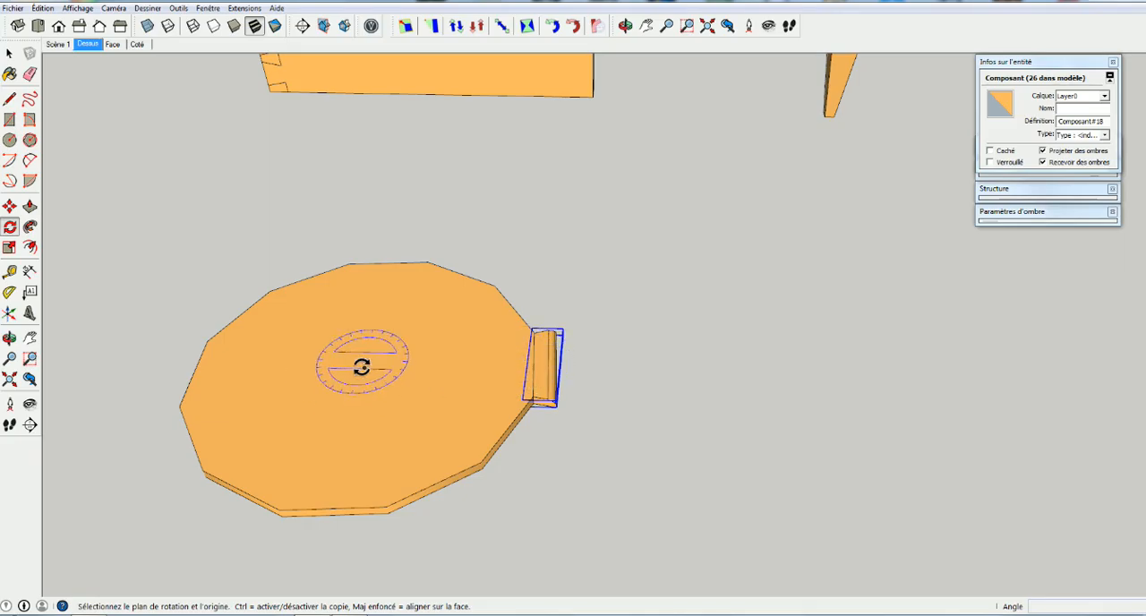
left_click(364, 368)
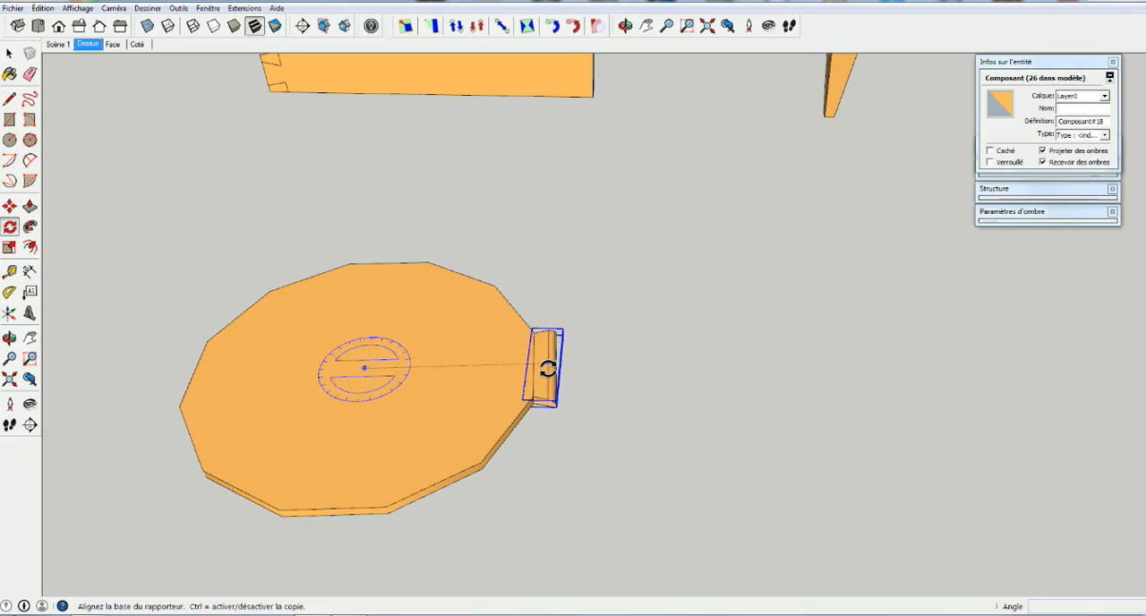
left_click(547, 362)
key("ctrl")
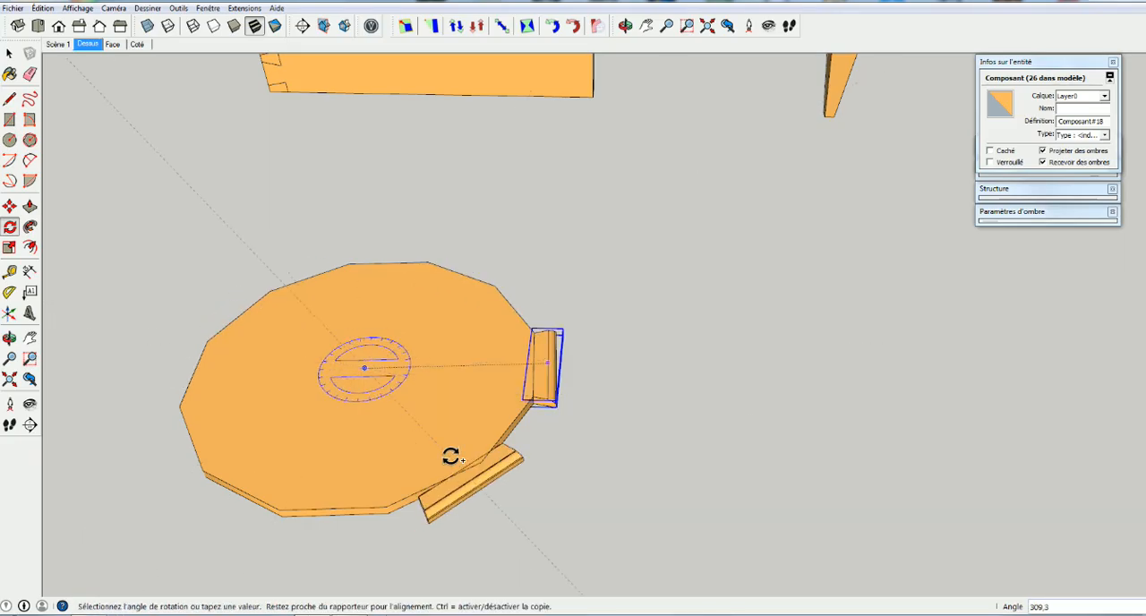
left_click(494, 427)
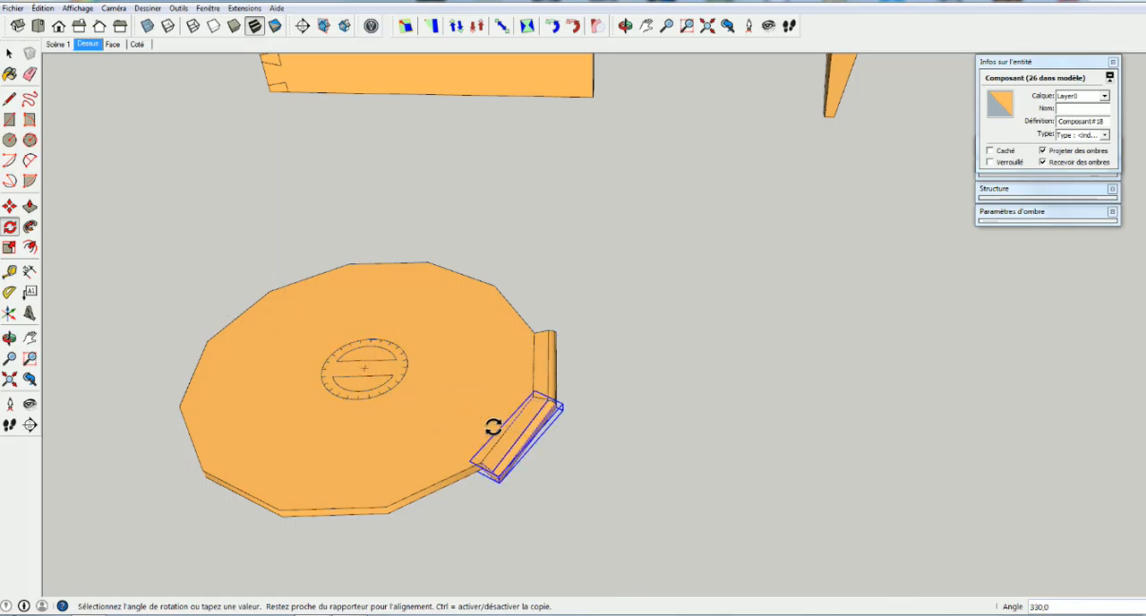
Divide the 330° rotation into 11 equal copies to edge all sides of the tabletop
type("/11")
key("Return")
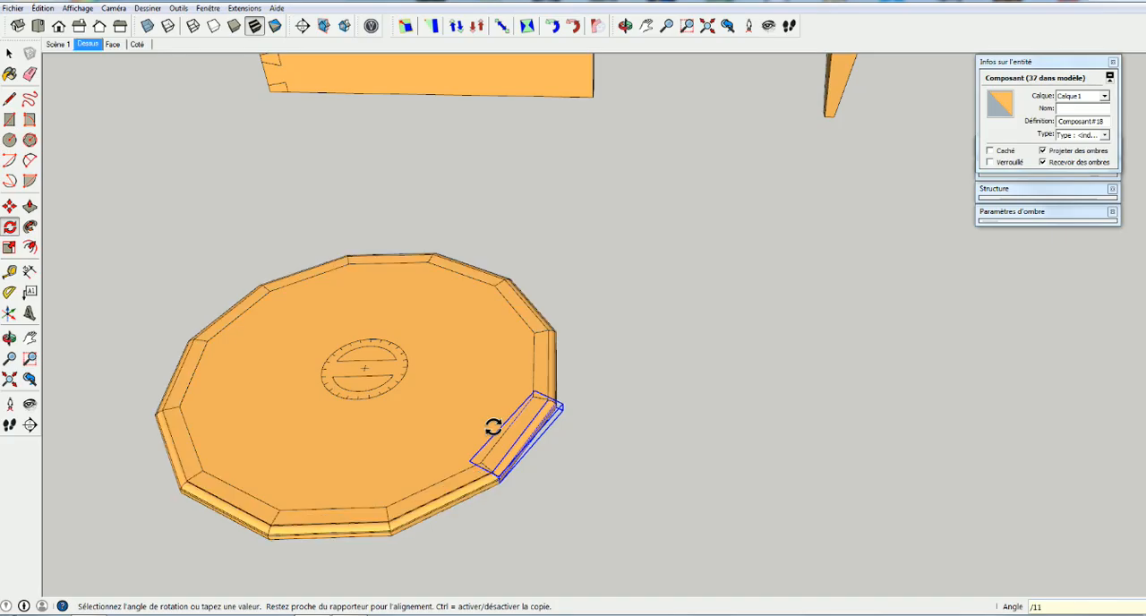
key("space")
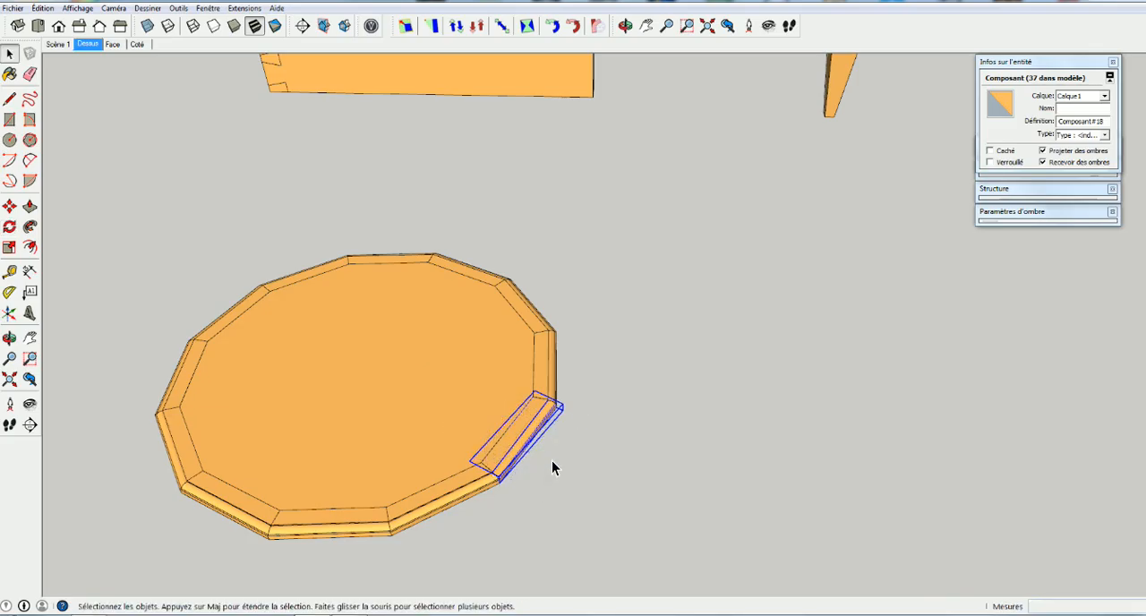
left_click(565, 475)
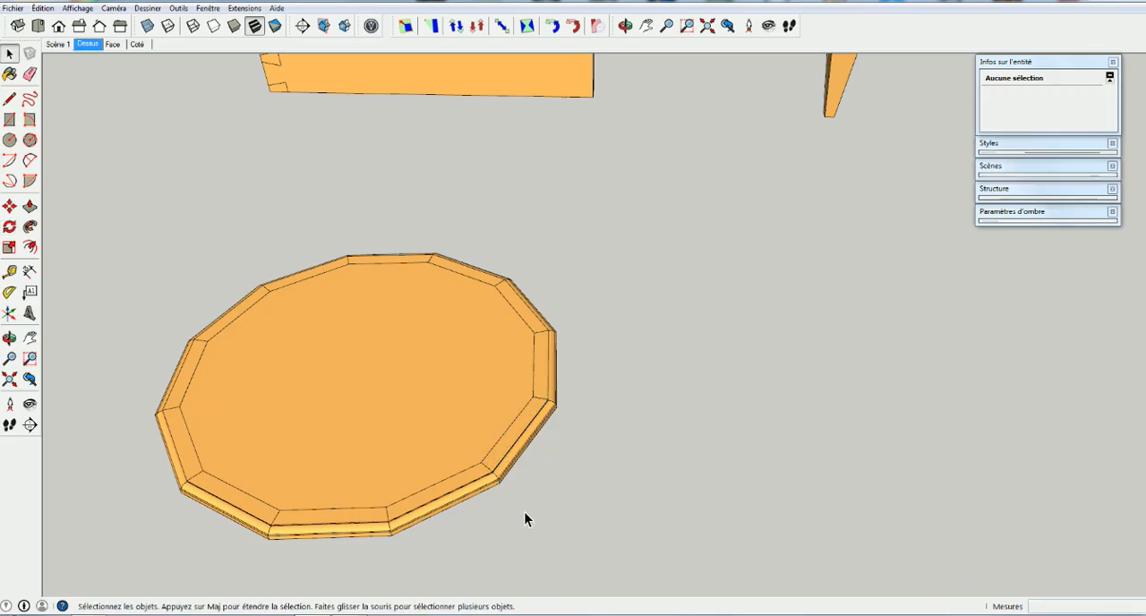
Open one edging component to inspect the ring around the tabletop, close it and view the slatted panel with two posts
double_click(447, 493)
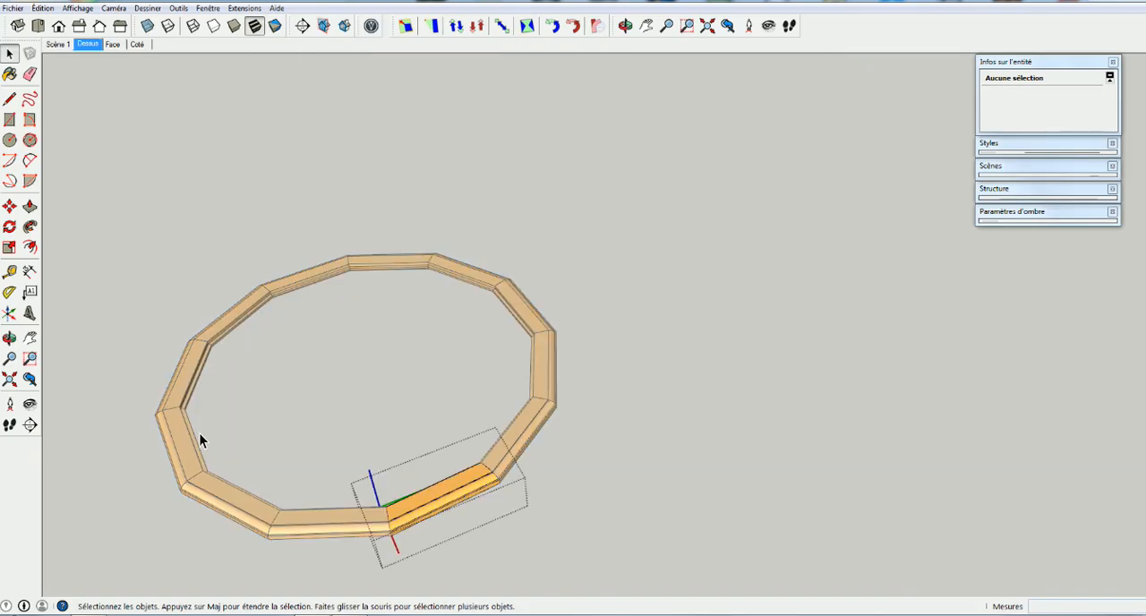
left_click(588, 556)
scroll(580, 508, "down", 4)
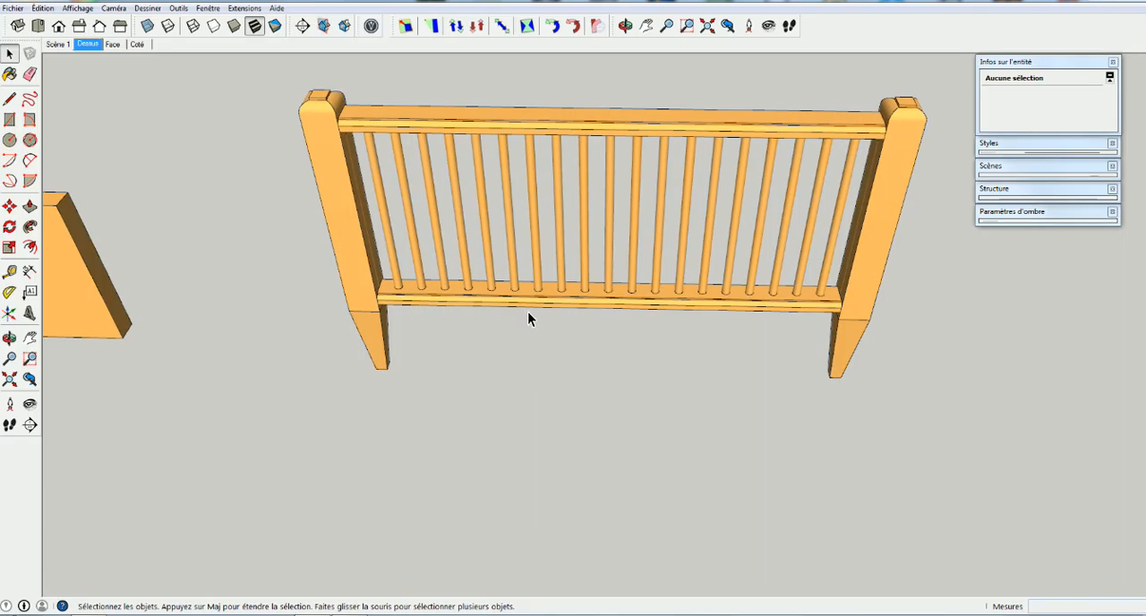
middle_click_drag(514, 317, 410, 266)
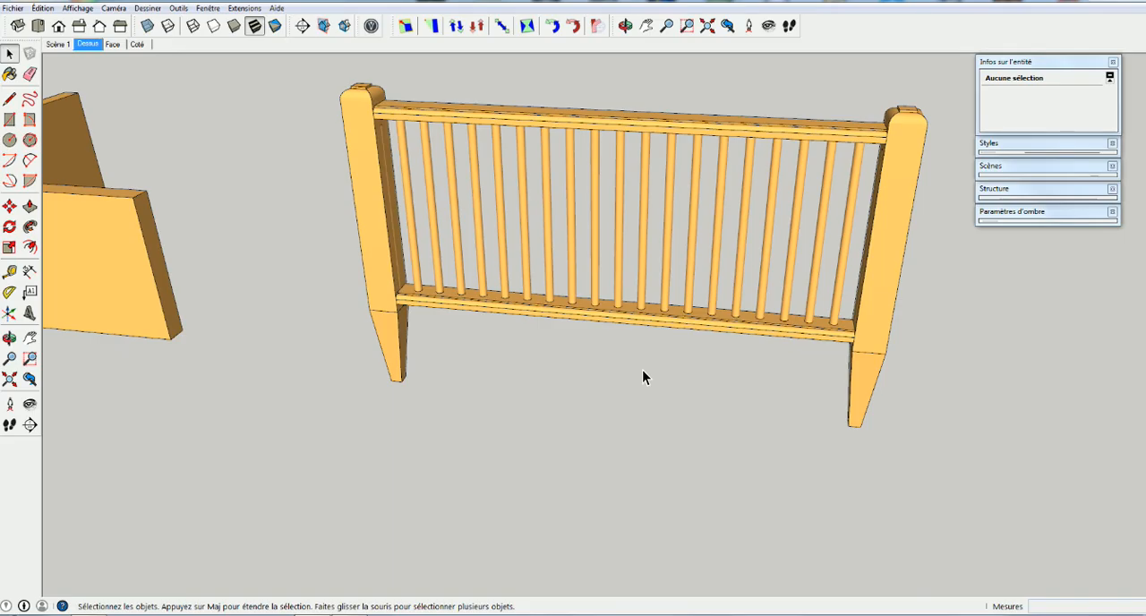
Reveal the most recently hidden objects beside the slatted panel
middle_click_drag(410, 299, 767, 264)
left_click(77, 8)
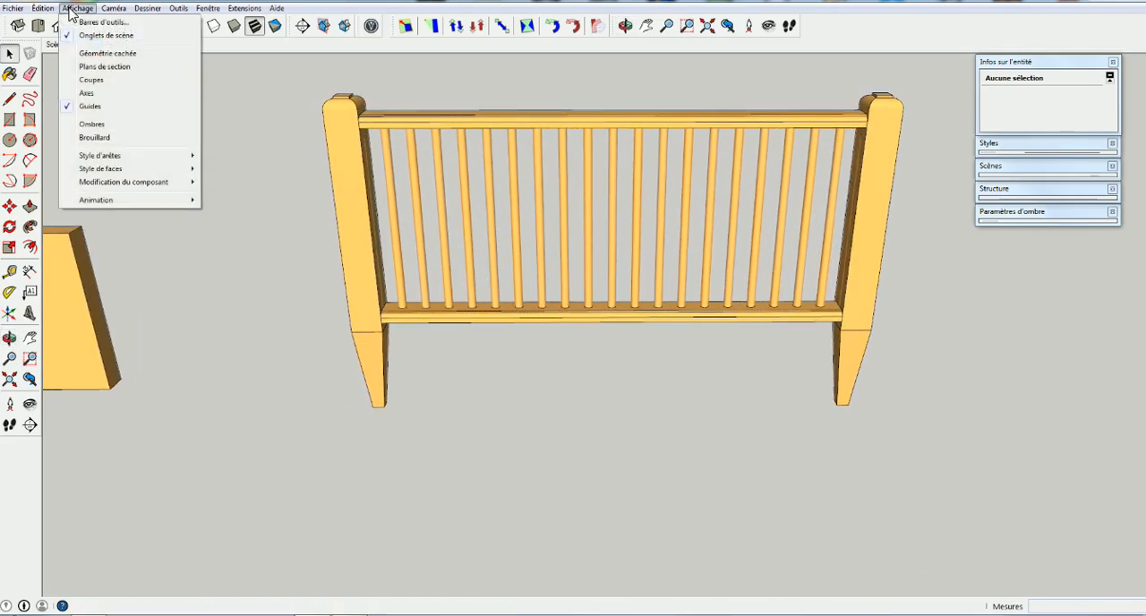
mouse_move(42, 8)
mouse_move(64, 185)
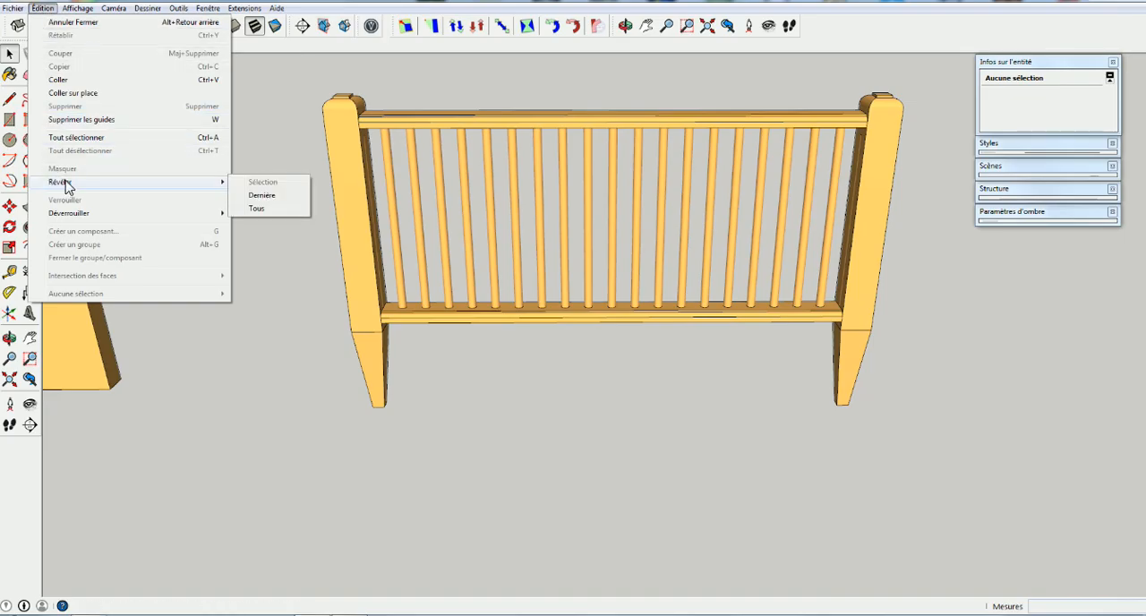
left_click(259, 197)
Compare the baluster spacing at the posts of the complete panel with the single-baluster panel, and briefly open that baluster component
middle_click_drag(899, 345, 399, 350)
key("space")
scroll(401, 315, "up", 5)
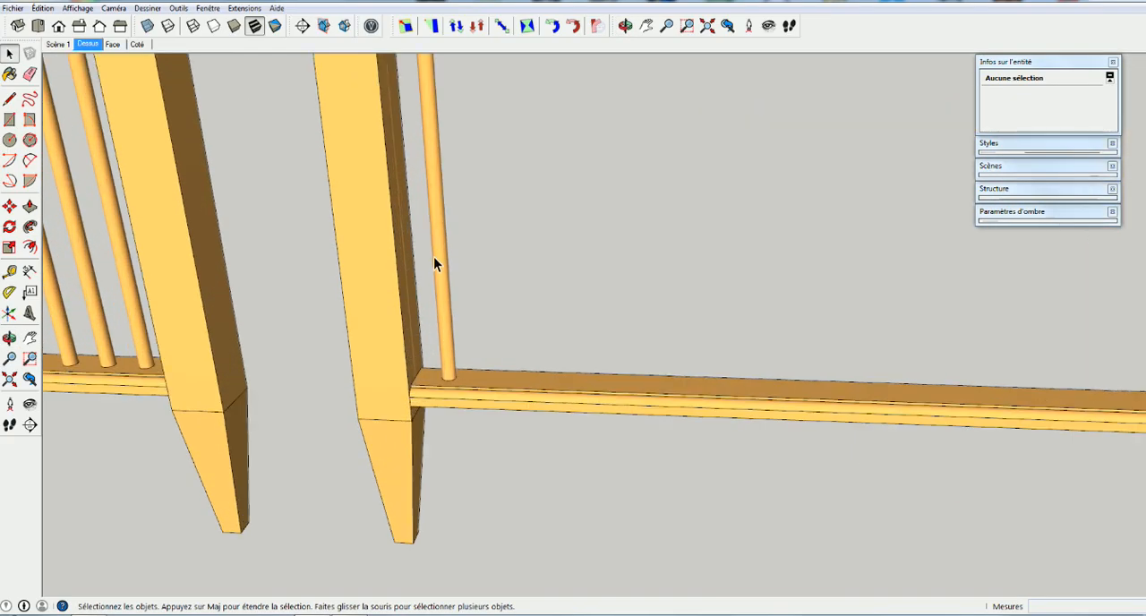
middle_click_drag(440, 271, 454, 362)
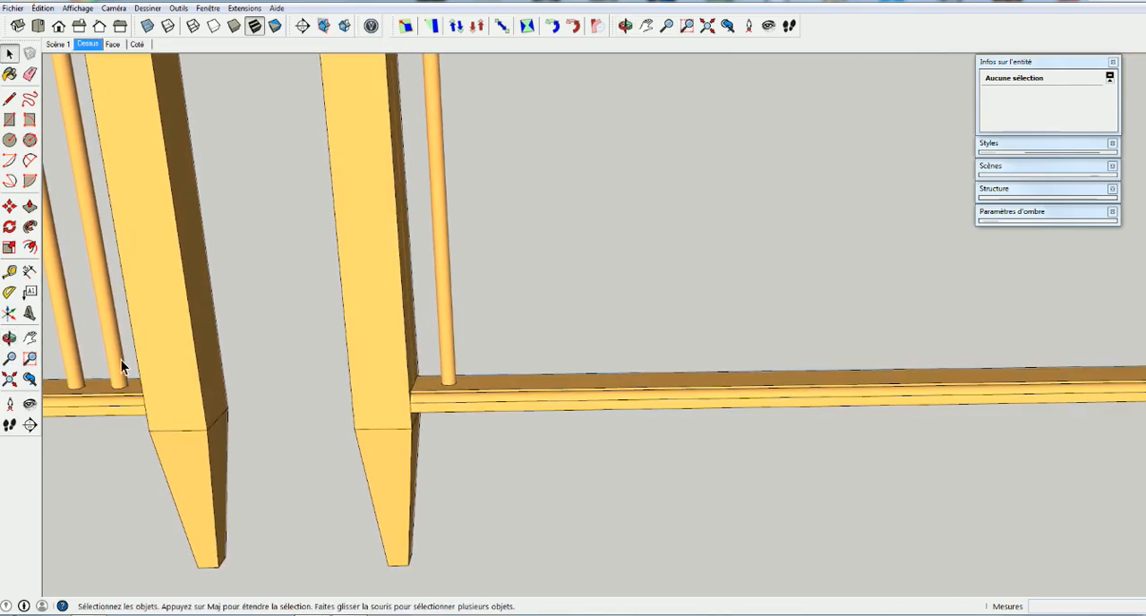
middle_click_drag(123, 367, 477, 372)
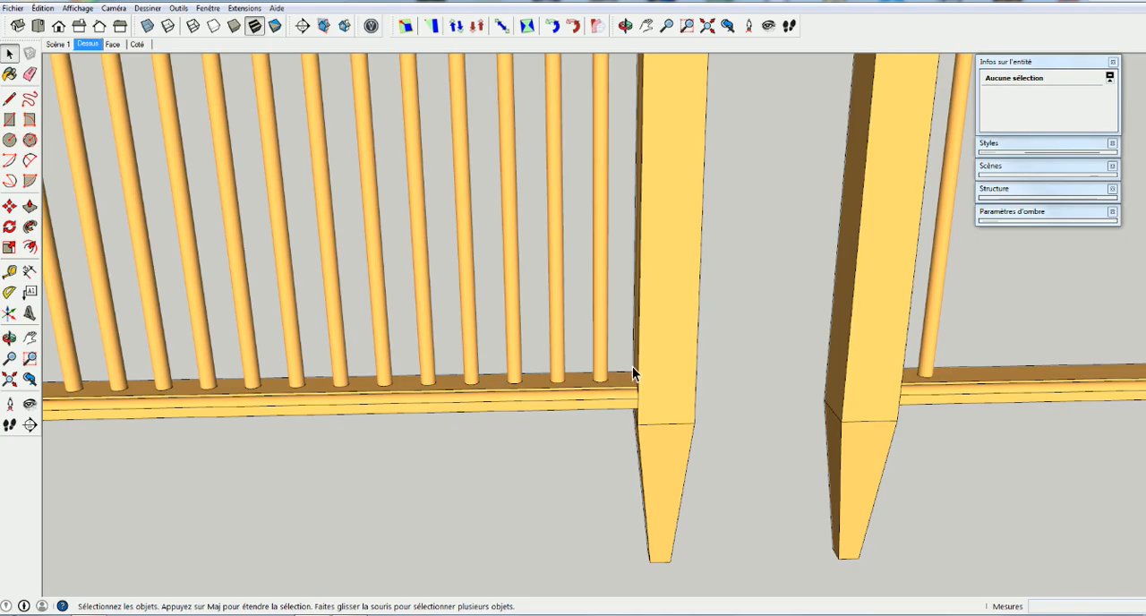
middle_click_drag(601, 374, 737, 322)
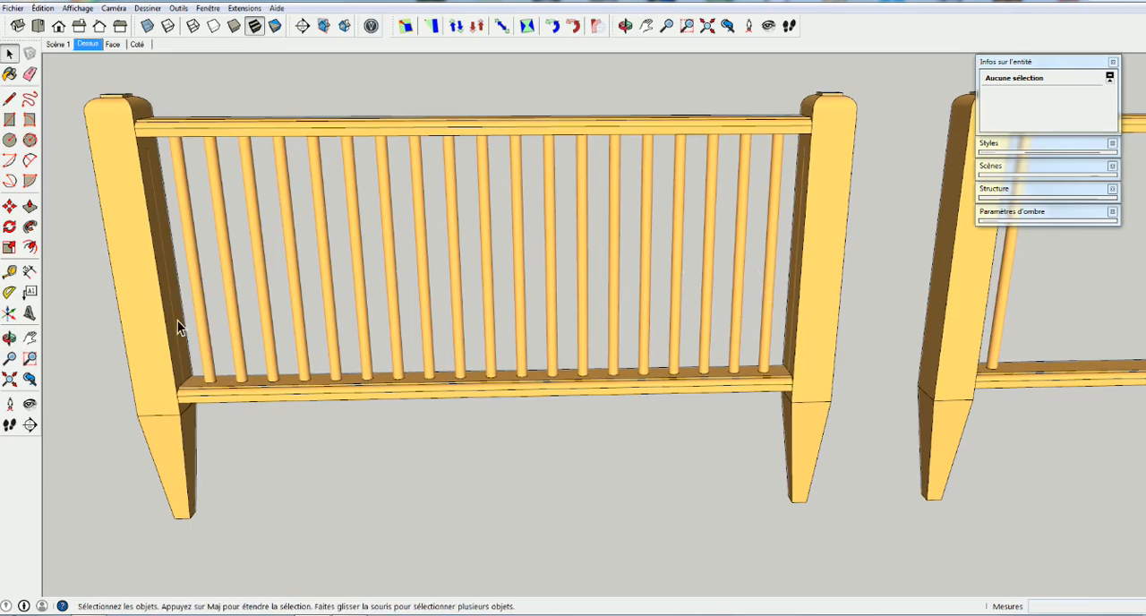
middle_click_drag(268, 397, 243, 397)
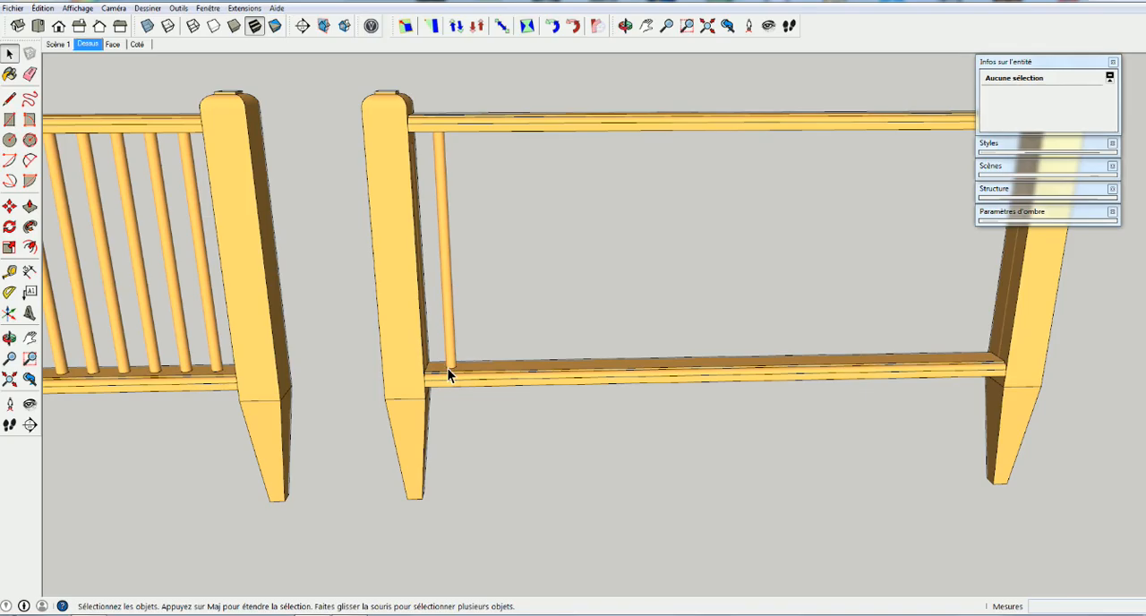
double_click(441, 318)
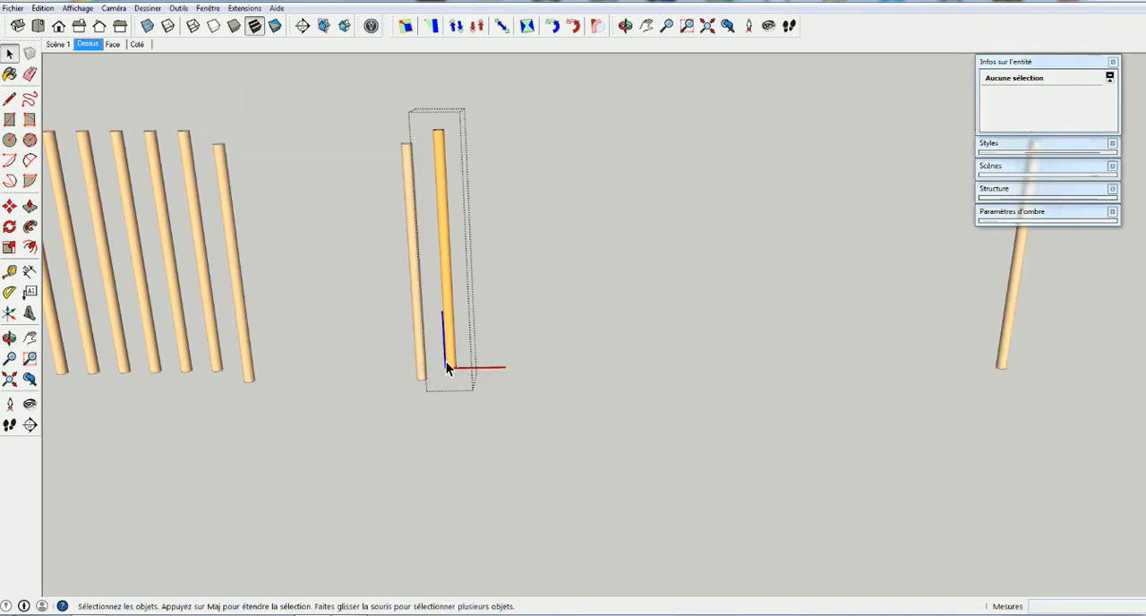
left_click(435, 438)
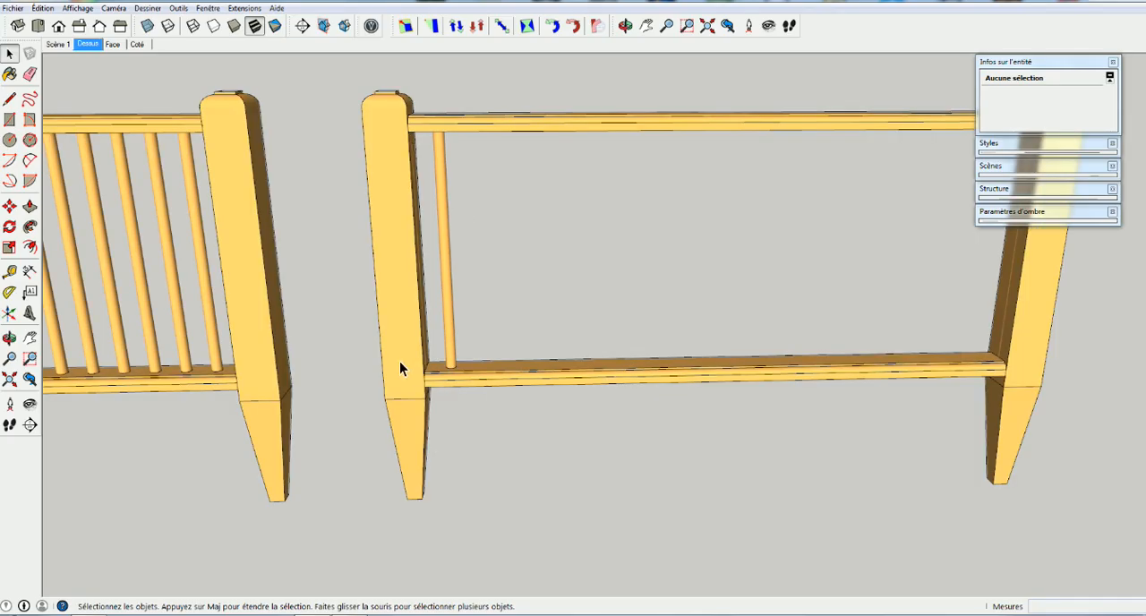
Hide the post nearest the single baluster and delete the extra baluster standing inside it
right_click(399, 325)
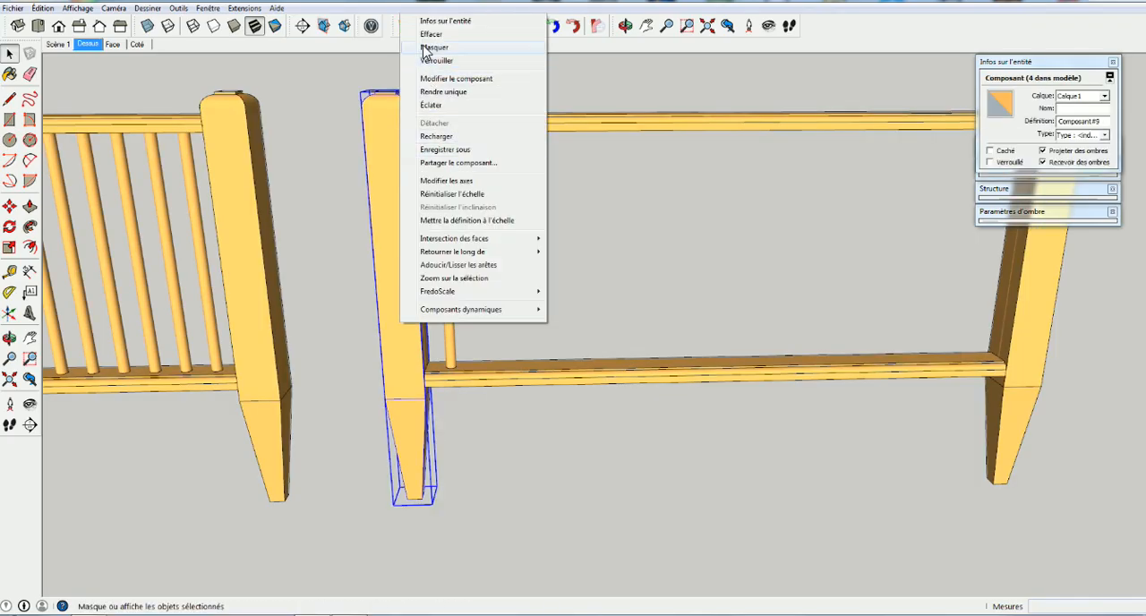
key("Escape")
key("Delete")
middle_click_drag(418, 359, 672, 326)
double_click(429, 333)
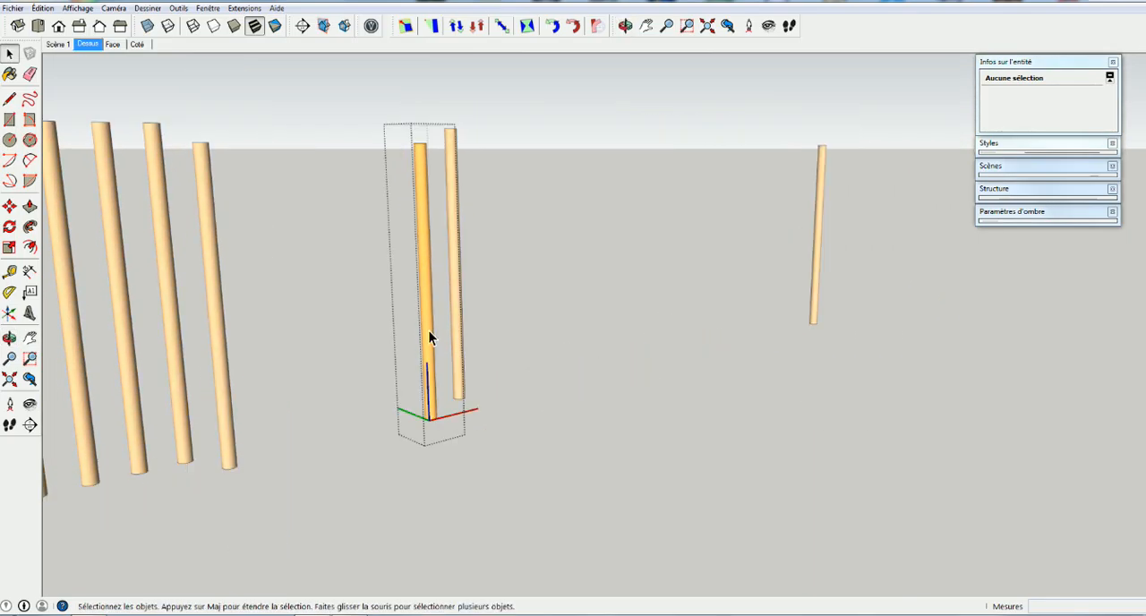
left_click(452, 413)
left_click(429, 384)
key("Delete")
middle_click_drag(442, 402, 460, 403)
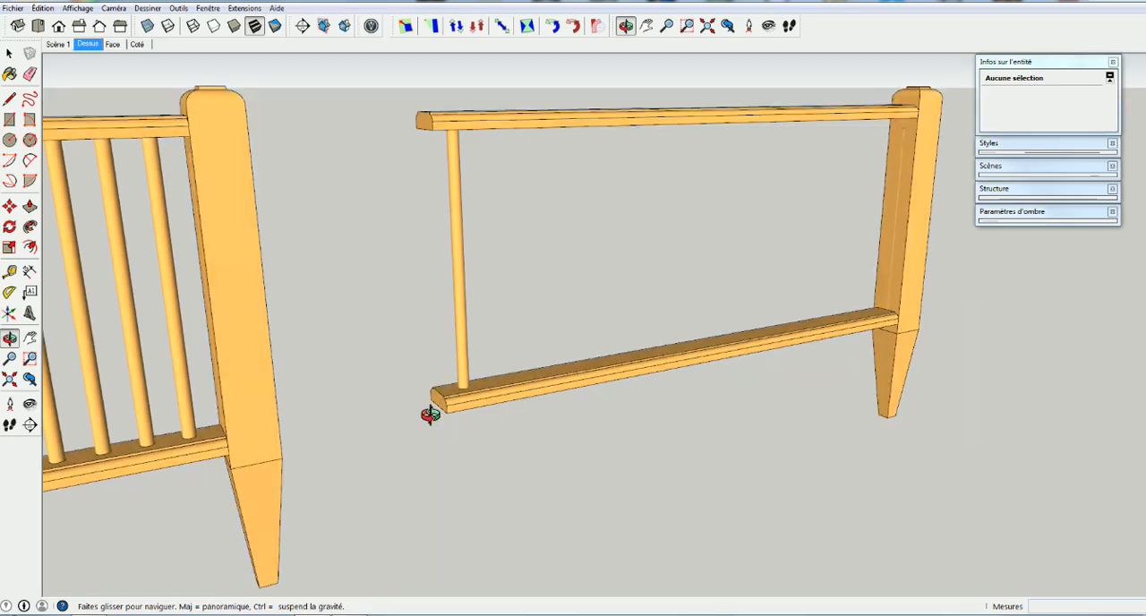
Hide the post at the far end of the rails and delete the baluster standing inside it
key("space")
left_click(904, 250)
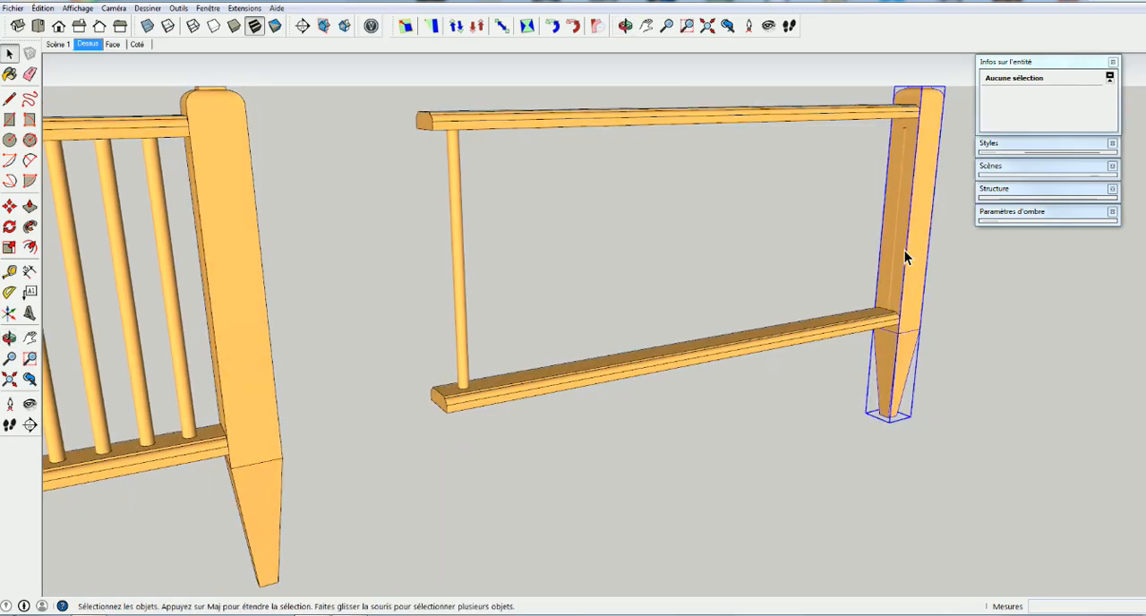
right_click(904, 251)
left_click(949, 283)
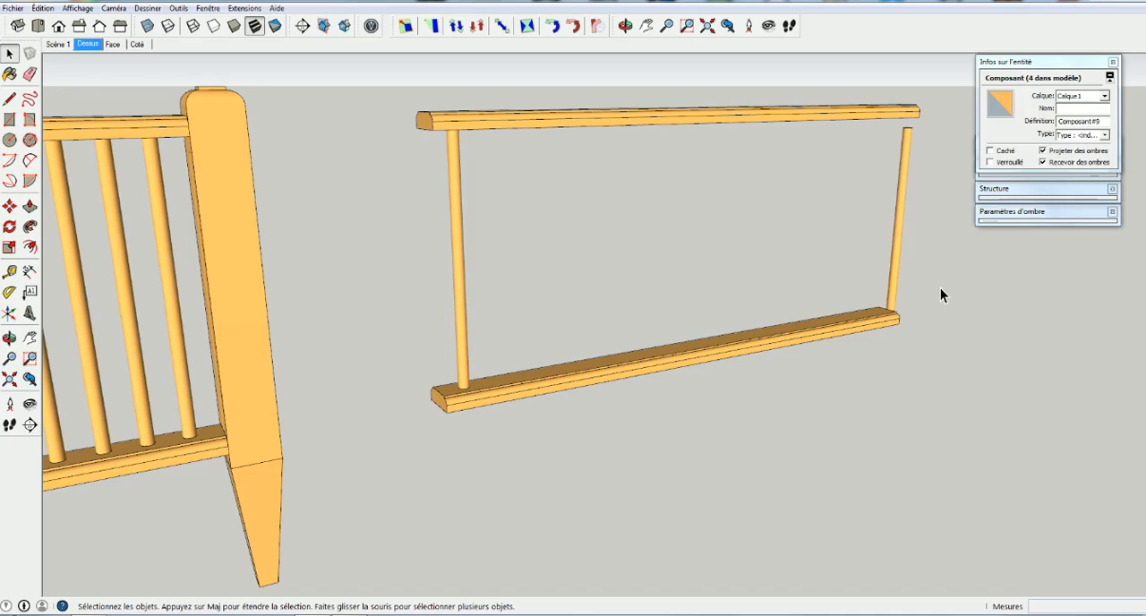
left_click(894, 257)
key("Delete")
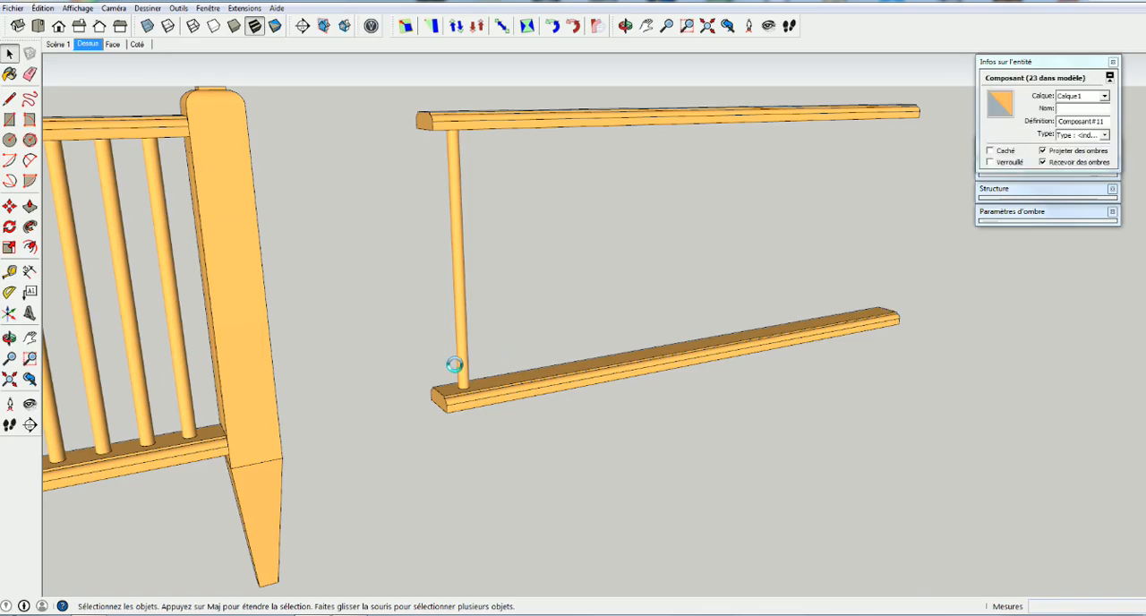
Select the remaining baluster and examine its position relative to the rail end and the complete panel's last baluster
left_click(466, 351)
key("o")
left_click_drag(463, 349, 506, 392)
middle_click_drag(508, 393, 488, 388)
middle_click_drag(435, 349, 458, 424)
left_click(459, 342)
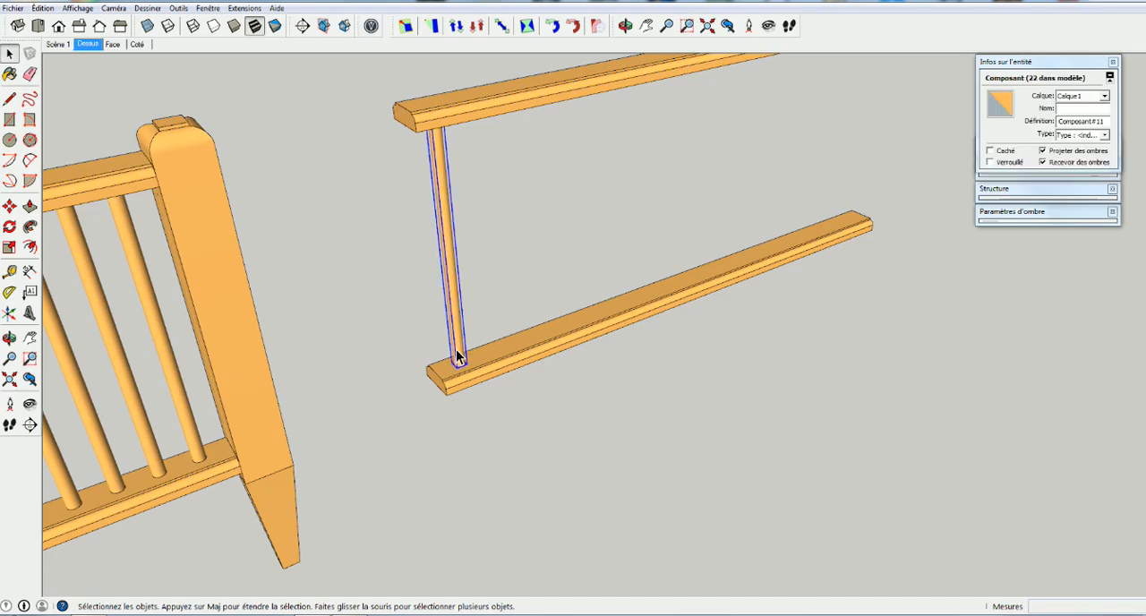
middle_click_drag(469, 354, 393, 361)
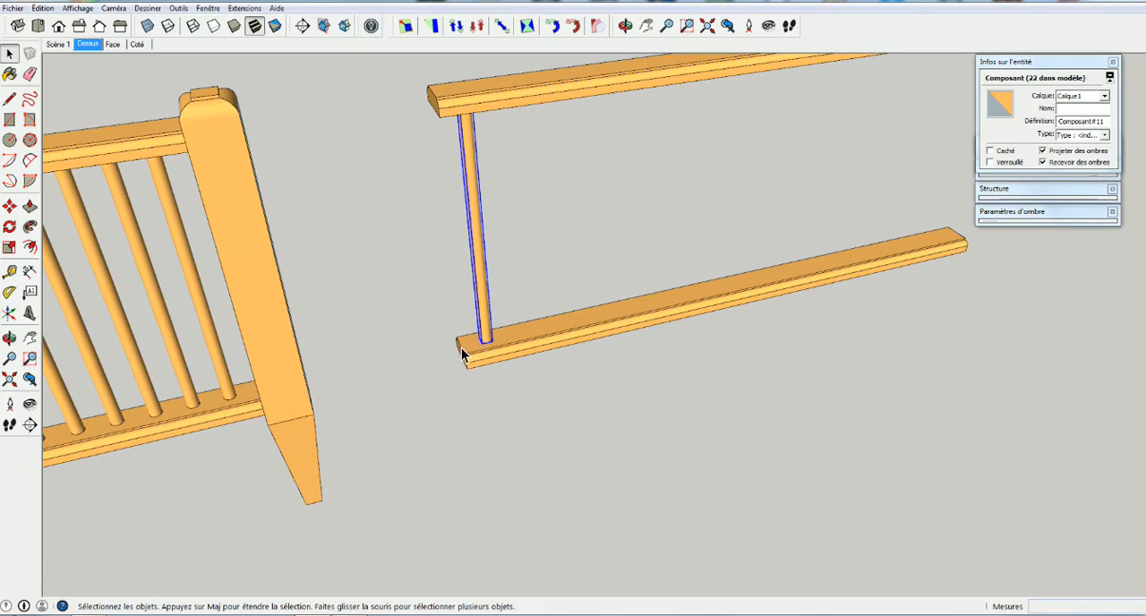
middle_click_drag(238, 391, 326, 356)
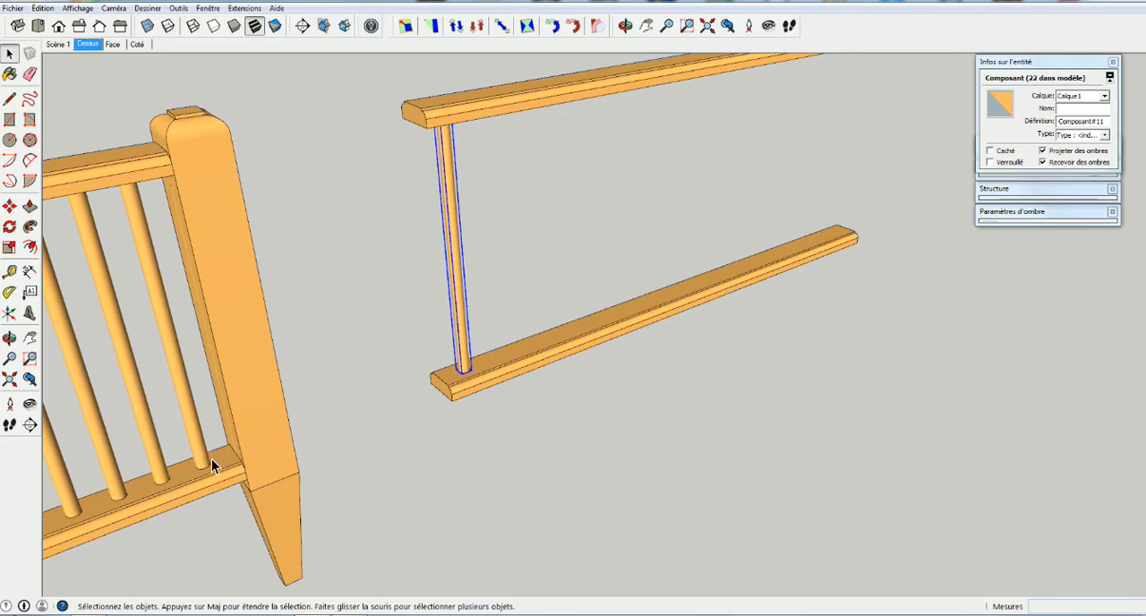
middle_click_drag(463, 402, 516, 371)
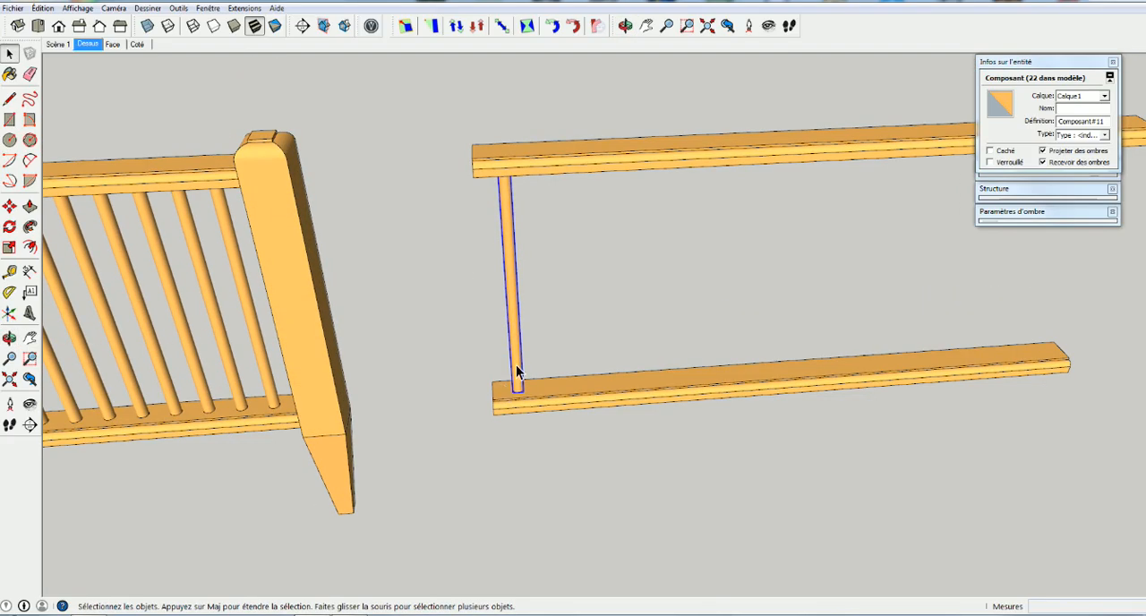
Move the remaining baluster by its base edge so it stands just outside the near end of the bottom rail
scroll(517, 372, "down", 3)
key("m")
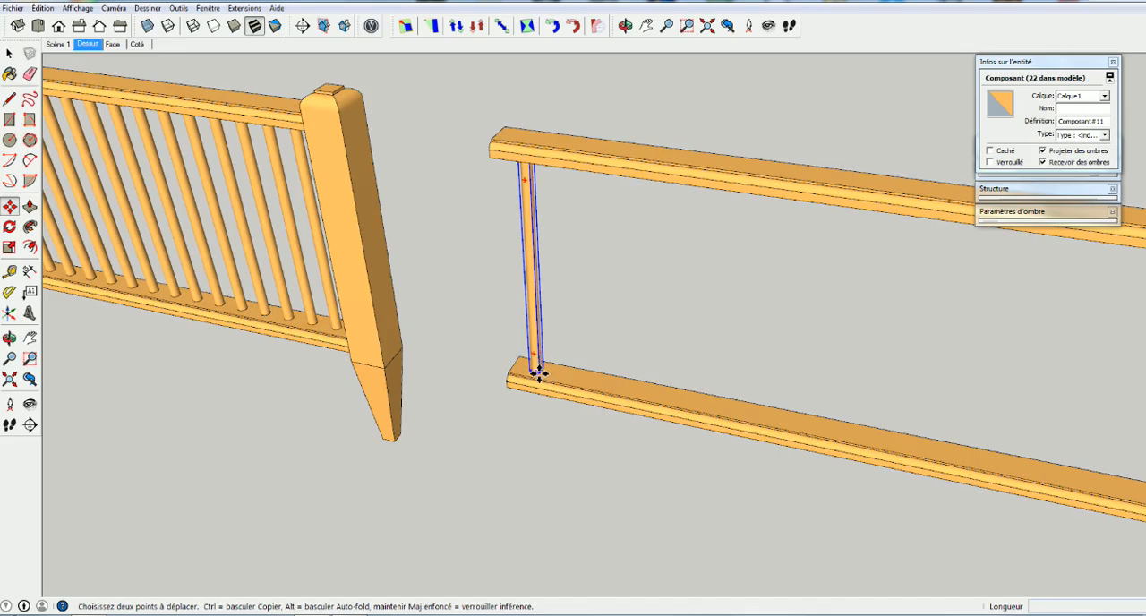
scroll(537, 370, "up", 4)
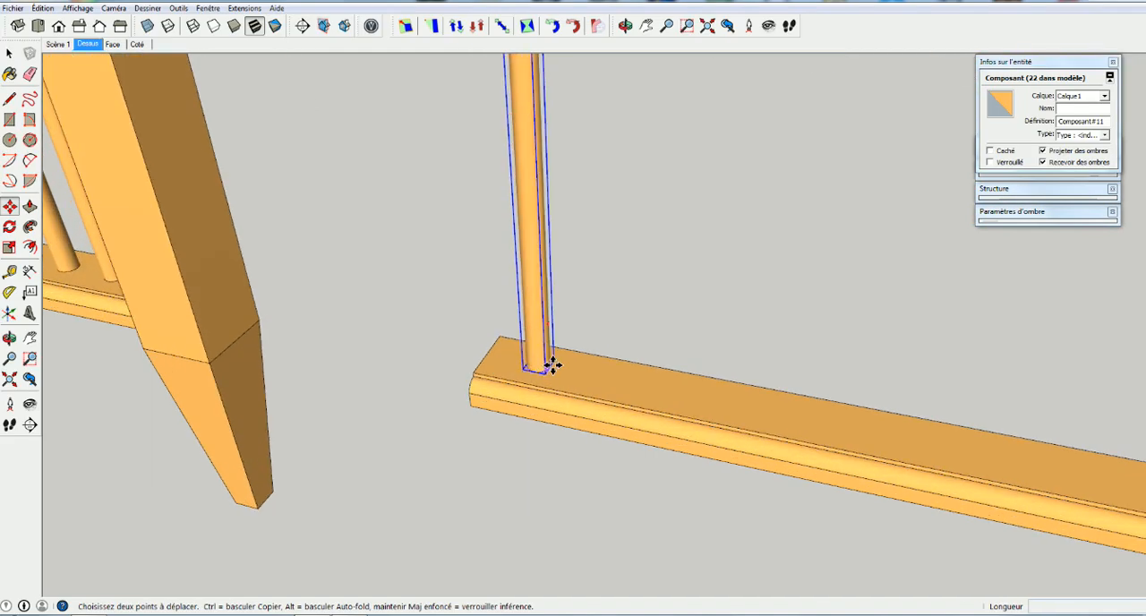
scroll(553, 364, "up", 3)
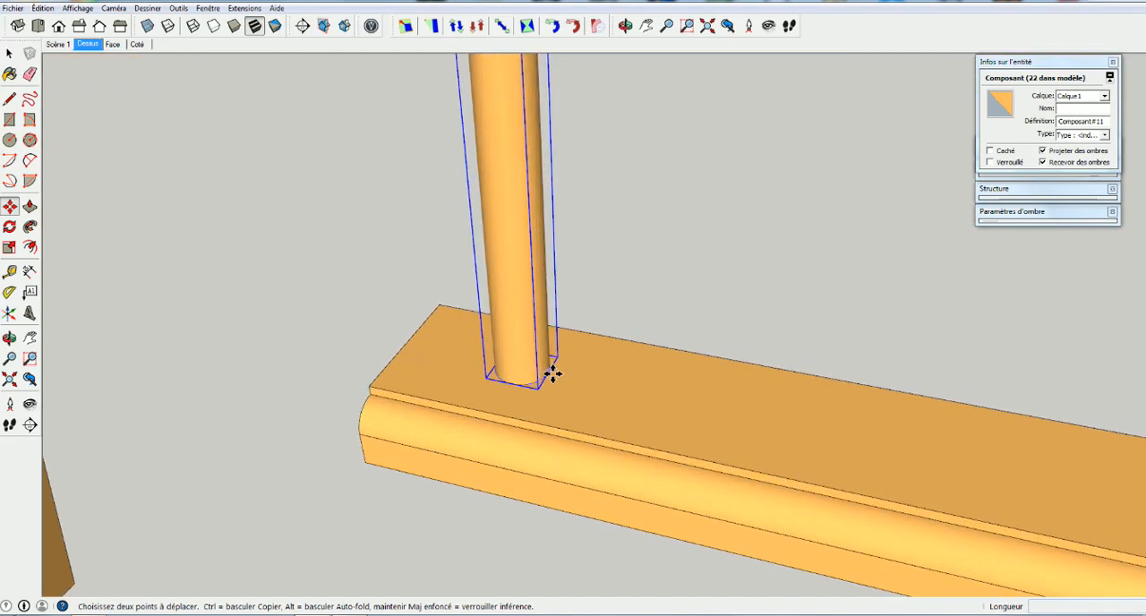
left_click(553, 375)
left_click(409, 345)
scroll(386, 376, "down", 6)
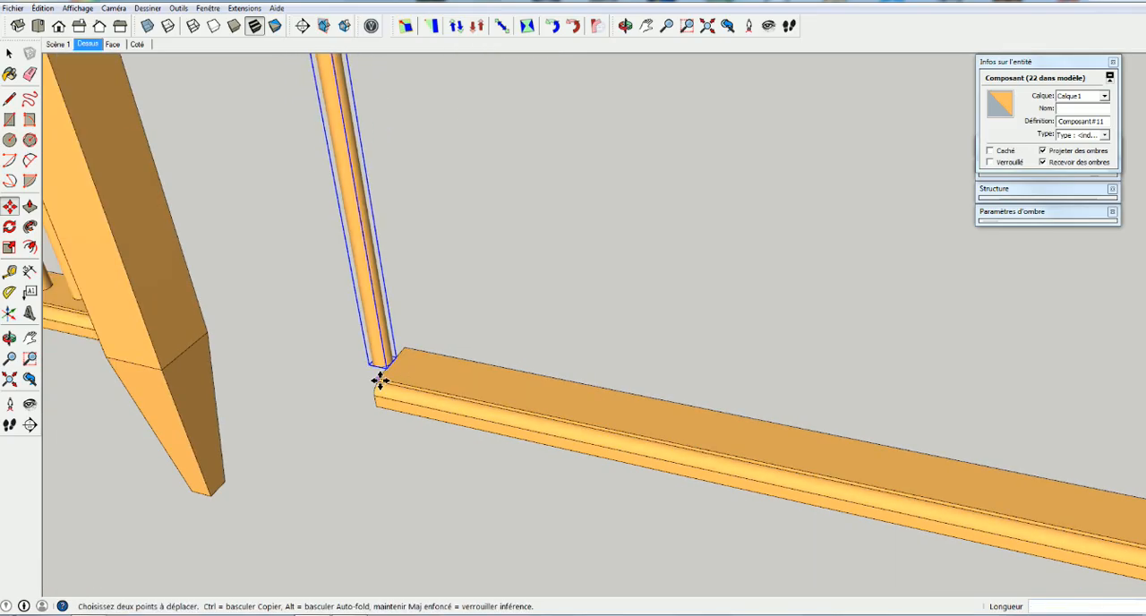
Copy the baluster along the bottom rail so the copy stands just outside the rail's far end
middle_click_drag(353, 402, 429, 325, "shift")
key("m")
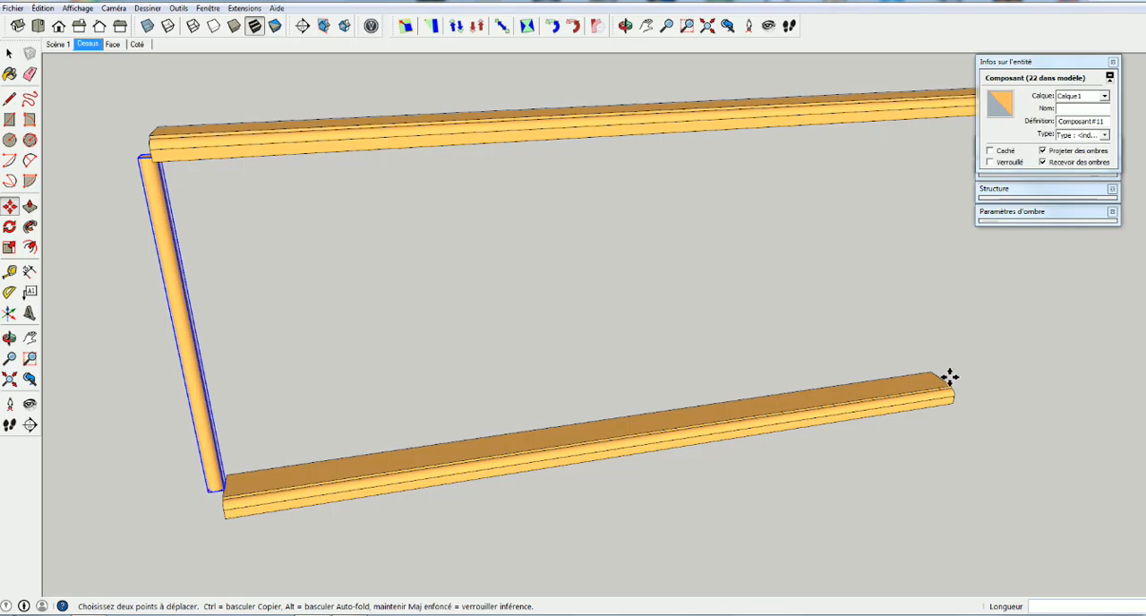
middle_click_drag(949, 377, 551, 381)
scroll(222, 562, "up", 2)
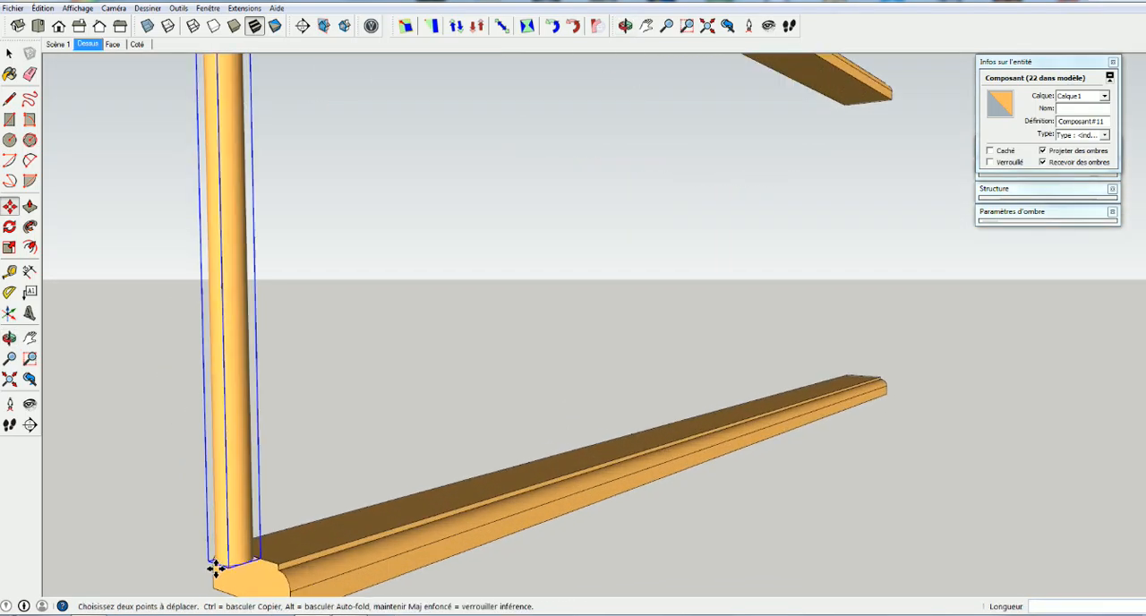
left_click(221, 564)
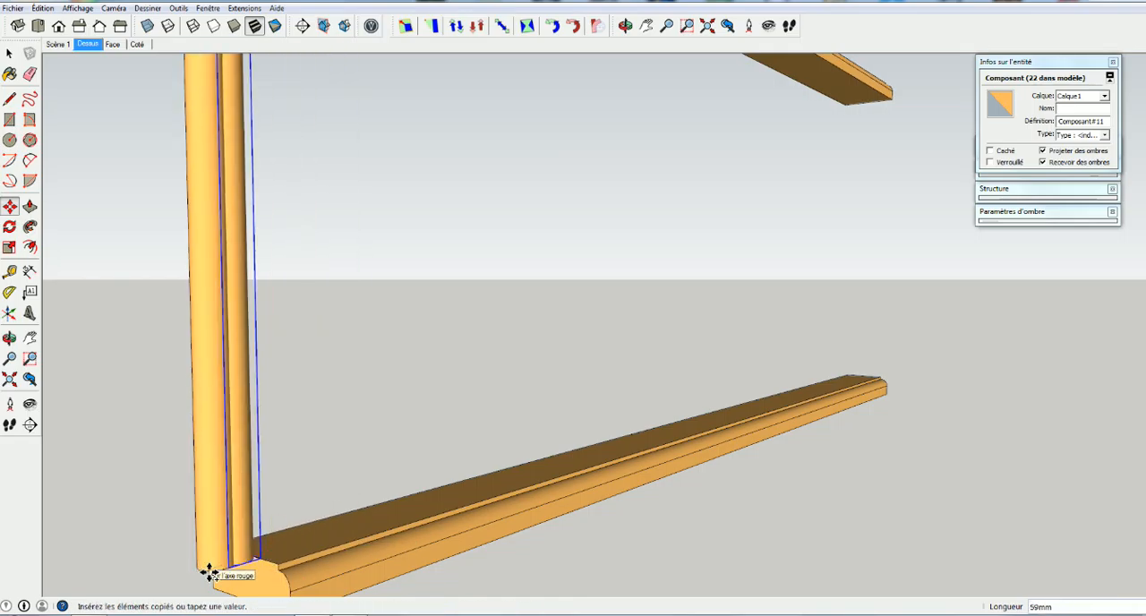
middle_click_drag(947, 365, 664, 490)
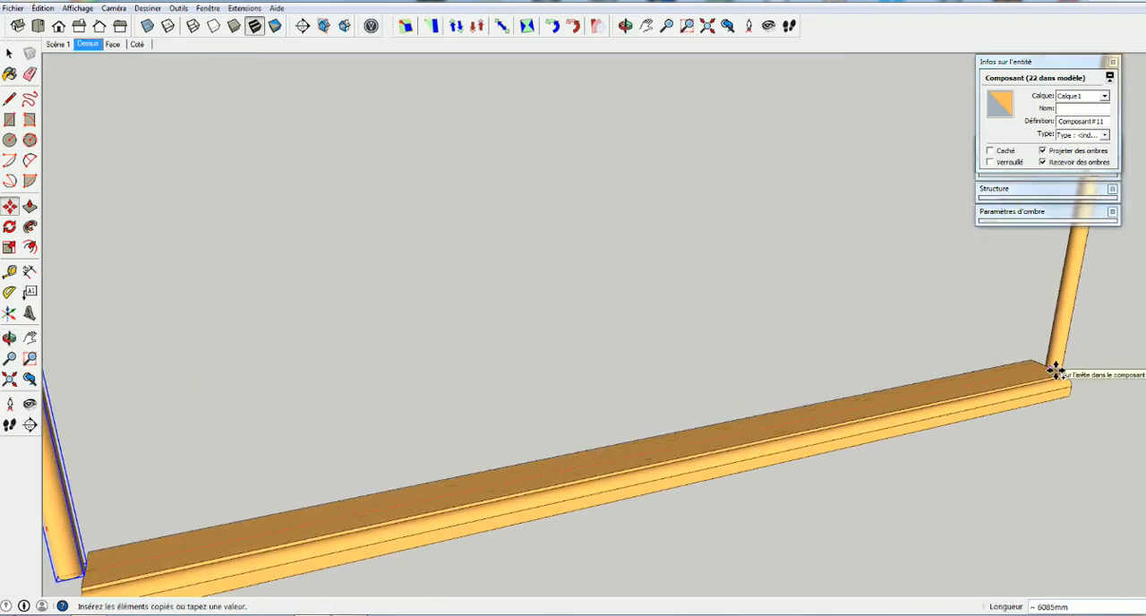
scroll(1054, 370, "up", 3)
left_click(1050, 360)
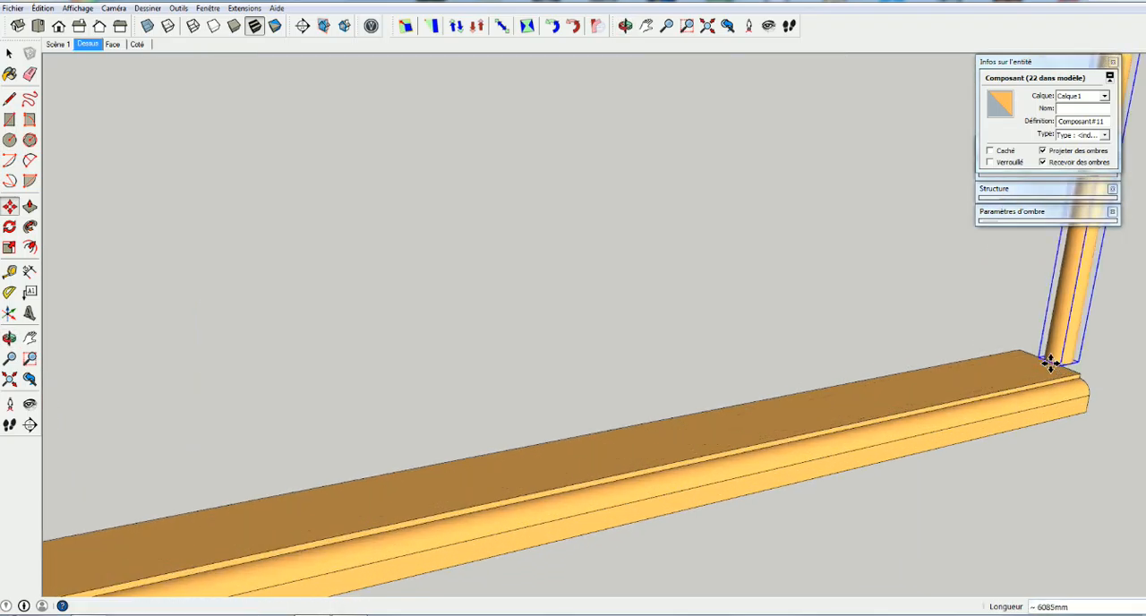
Divide the distance between the two end balusters into 15 equal intervals filled with copies
scroll(742, 424, "down", 4)
scroll(742, 425, "down", 3)
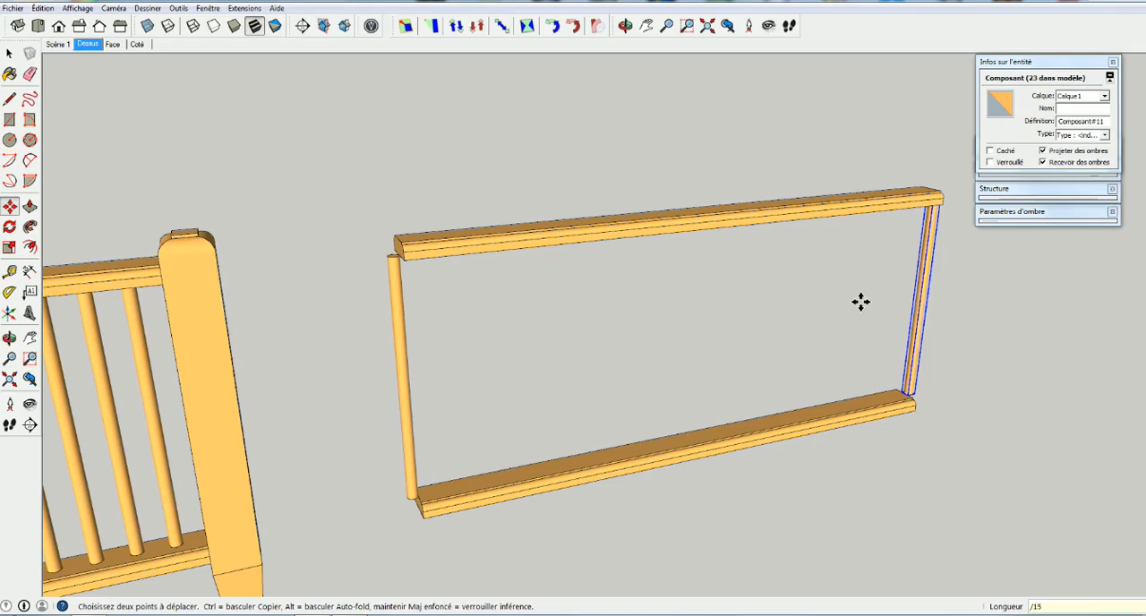
type("/15")
key("Return")
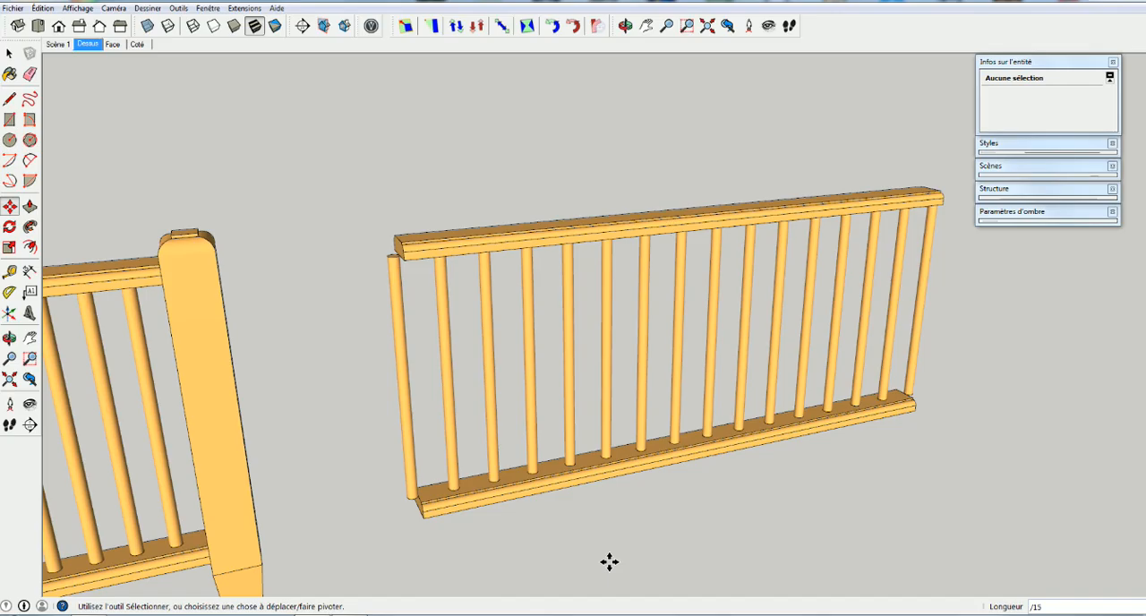
Change the baluster array's division between the two ends to 20 equal intervals
scroll(337, 519, "down", 4)
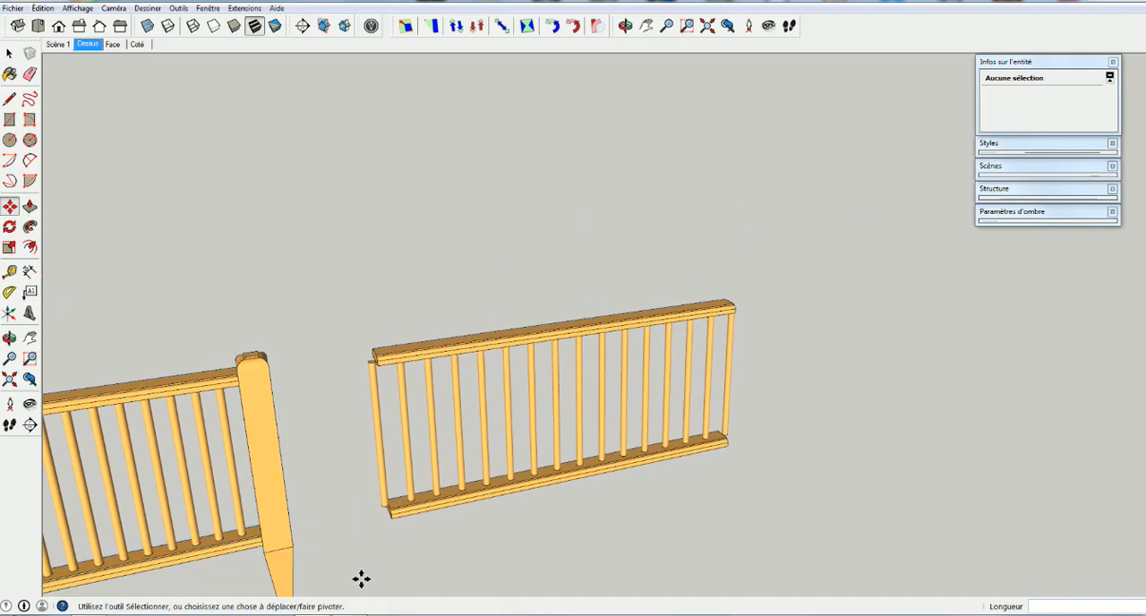
scroll(394, 547, "up", 2)
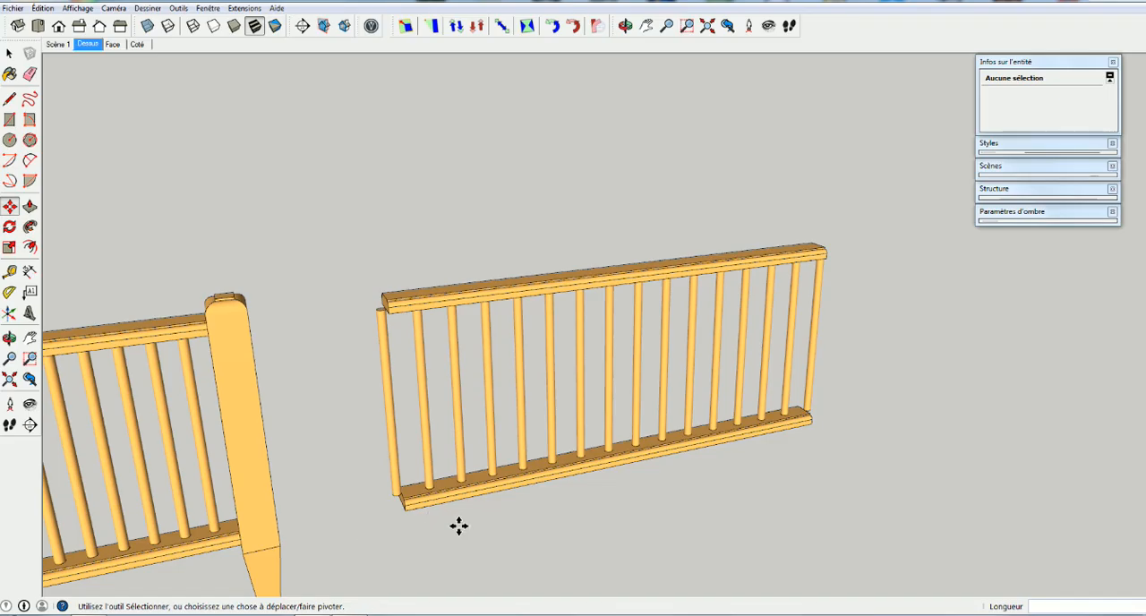
mouse_move(458, 526)
middle_mouse_down()
mouse_move(406, 567)
mouse_move(457, 507)
middle_mouse_up()
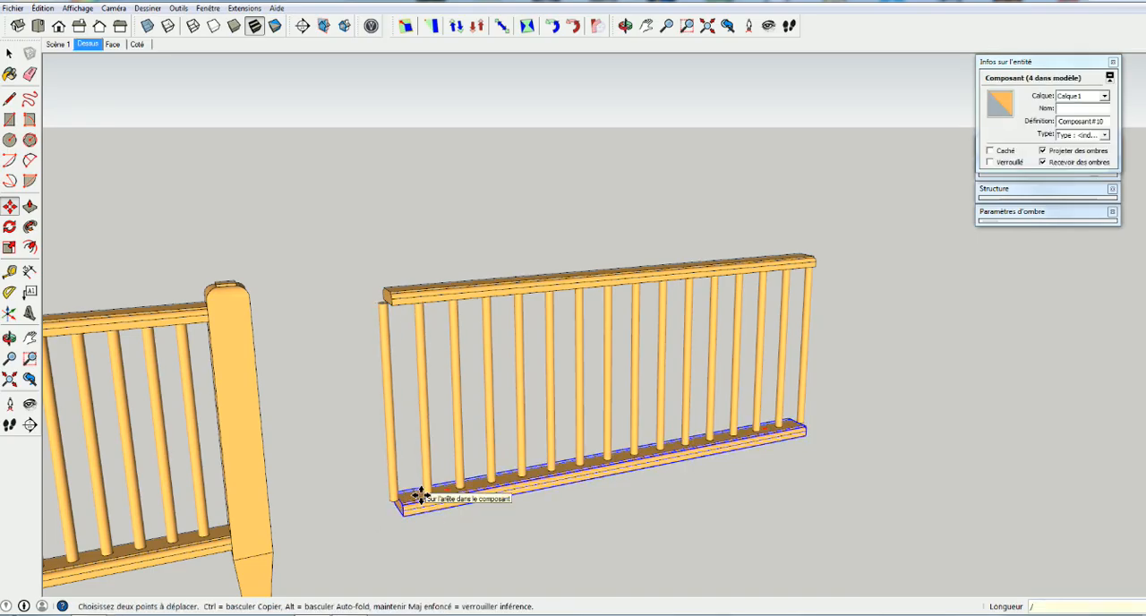
key("Return")
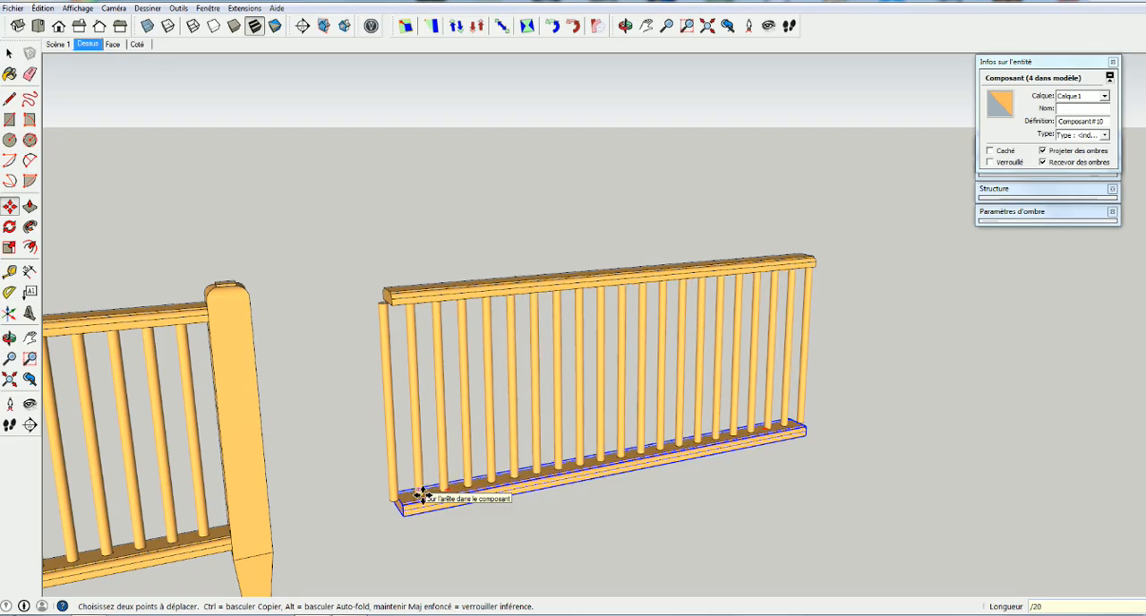
middle_click_drag(453, 531, 417, 463)
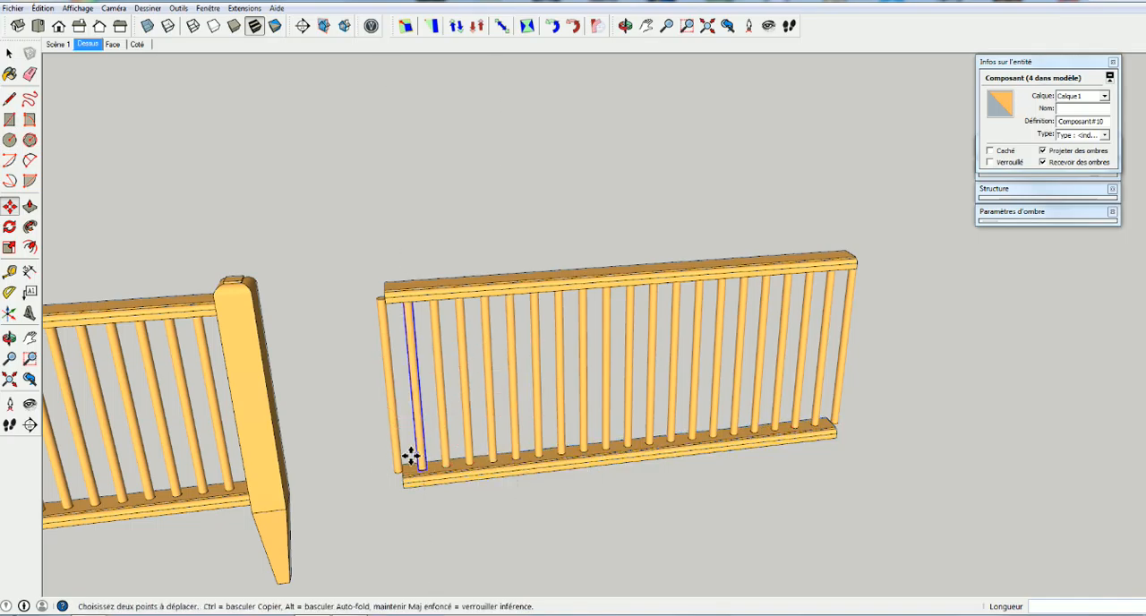
middle_click_drag(397, 556, 371, 478)
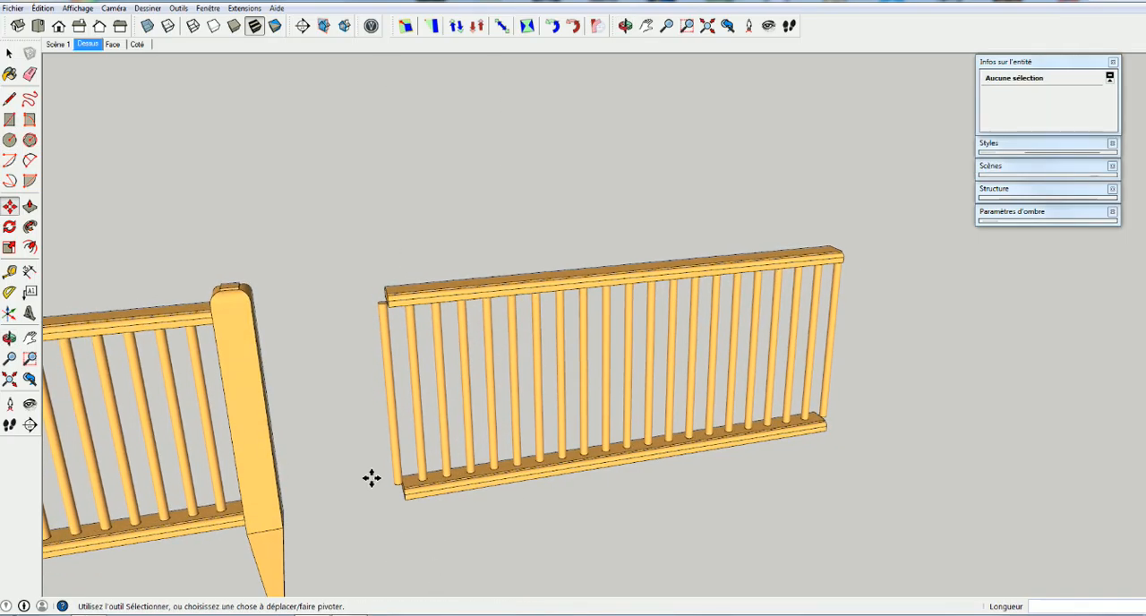
Delete the two end balusters that stand outside the two ends of the rails
key("space")
left_click(390, 433)
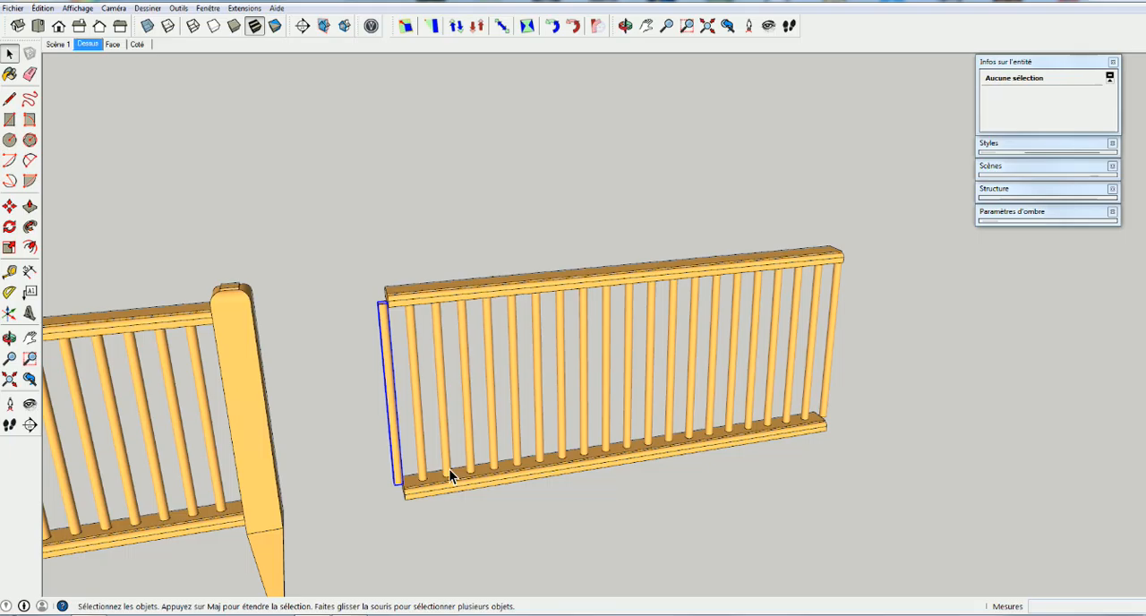
key("Delete")
left_click_drag(849, 349, 828, 372)
key("Delete")
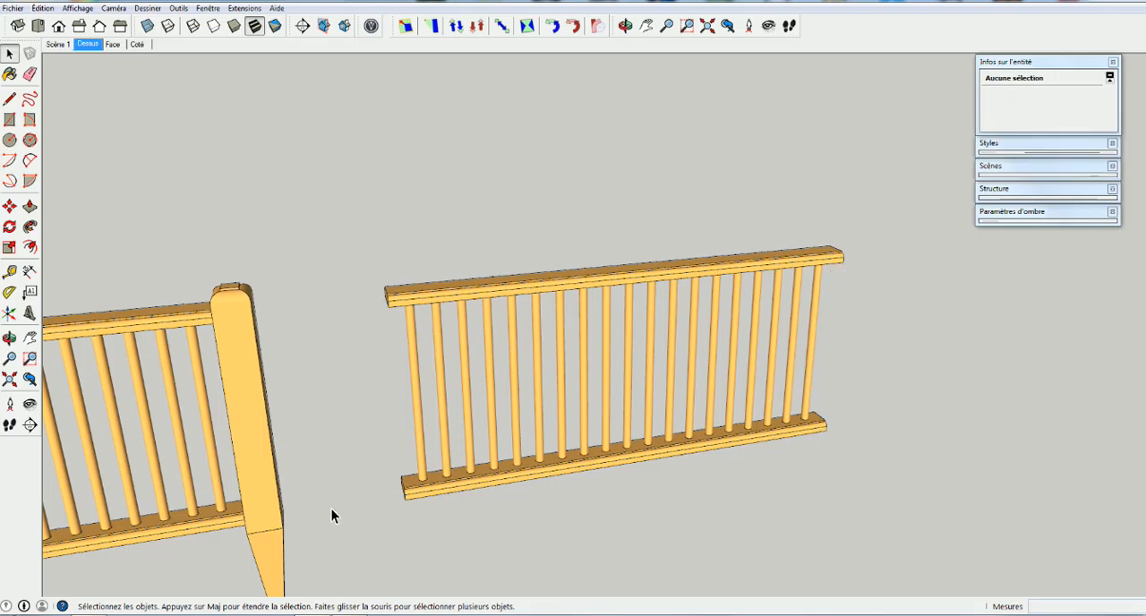
Unhide the last hidden object and then all other hidden geometry, bringing back both posts of the baluster panel
left_click(42, 8)
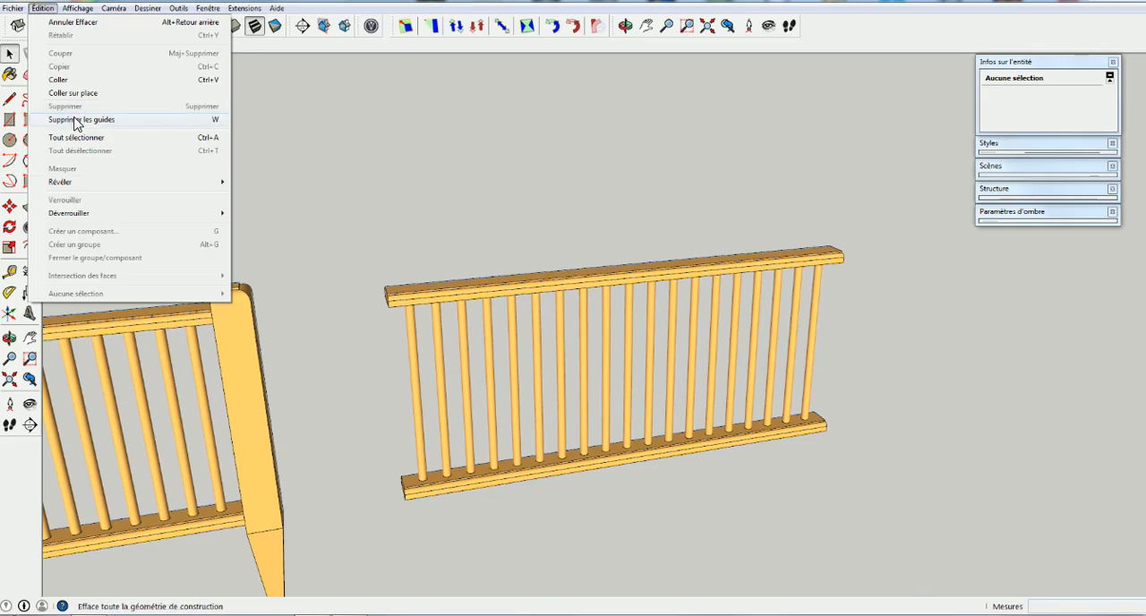
mouse_move(179, 182)
left_click(262, 197)
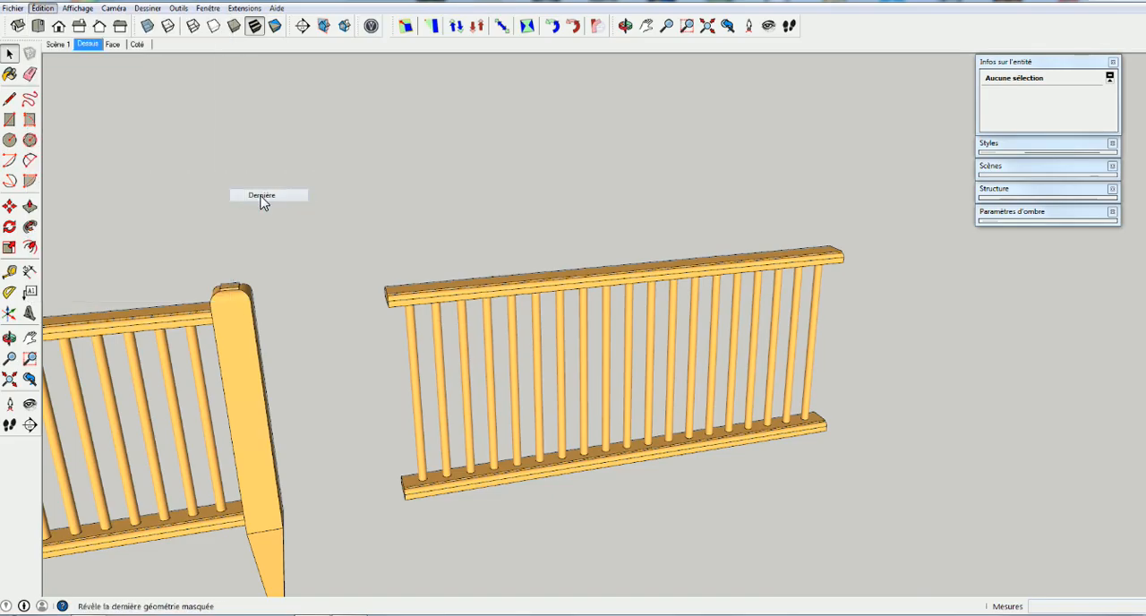
left_click(42, 8)
mouse_move(77, 183)
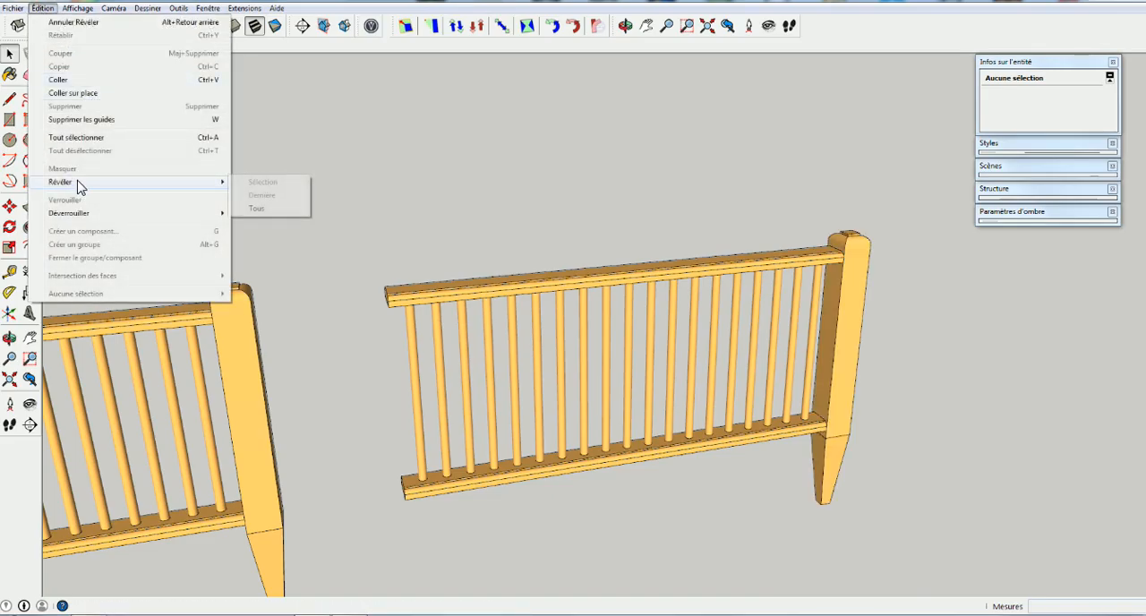
left_click(259, 209)
middle_click_drag(866, 411, 785, 289)
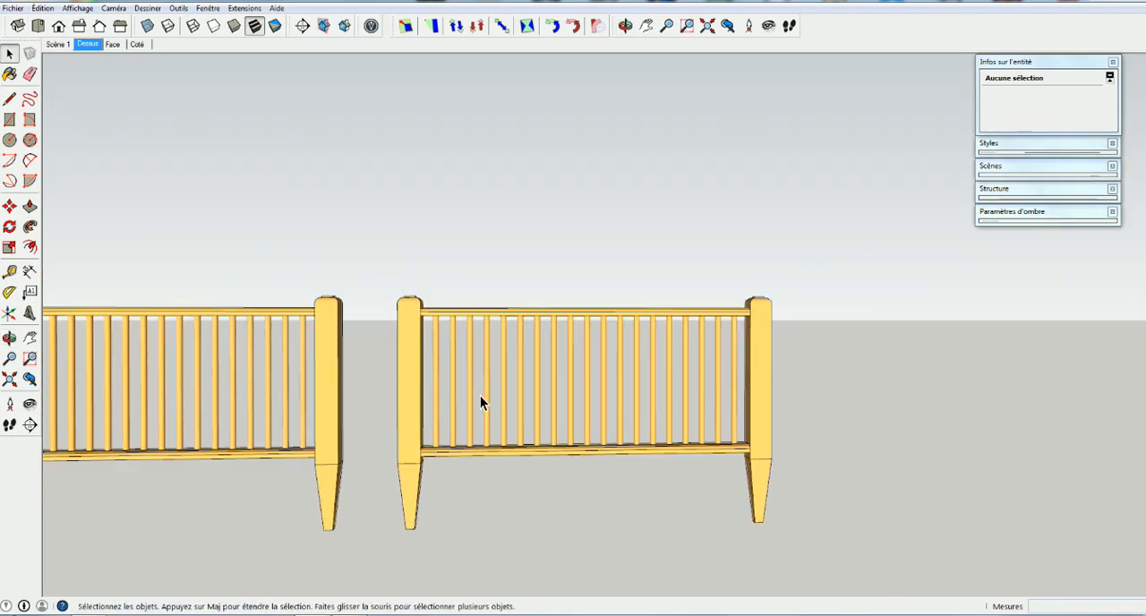
Draw a rectangle over the top edge of the front dovetailed board, between its opposite corners
middle_click_drag(480, 396, 560, 410)
middle_click_drag(242, 431, 473, 369)
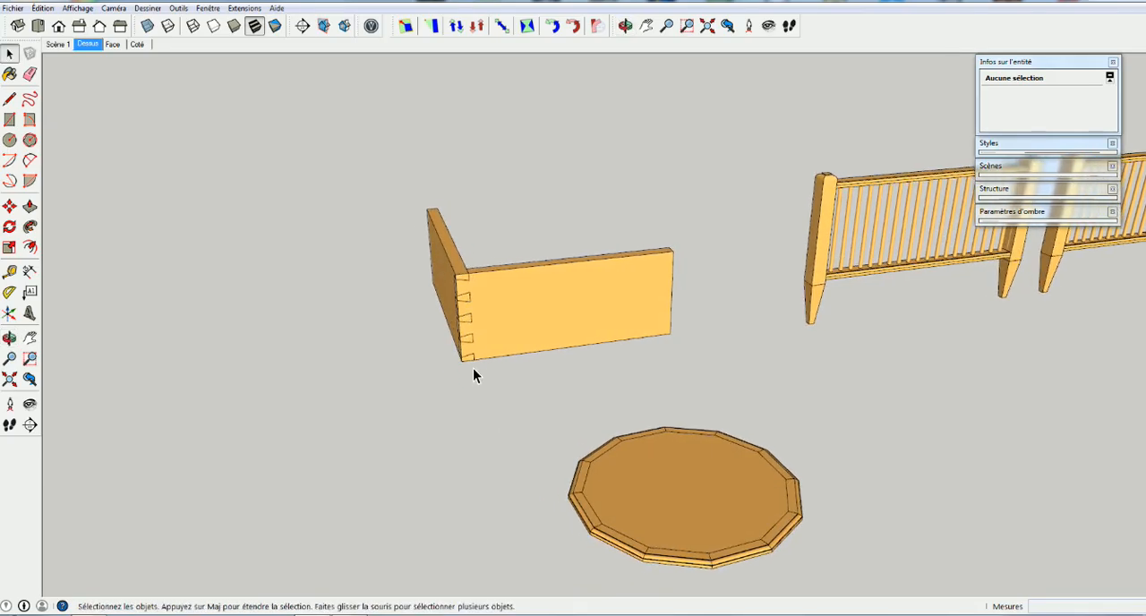
key("r")
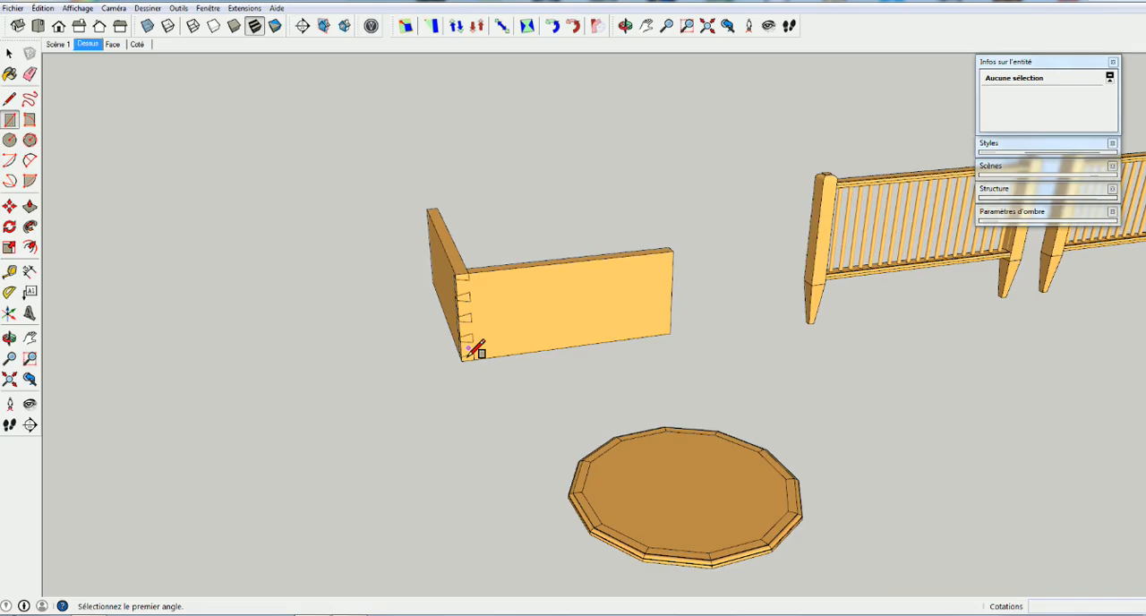
left_click(670, 249)
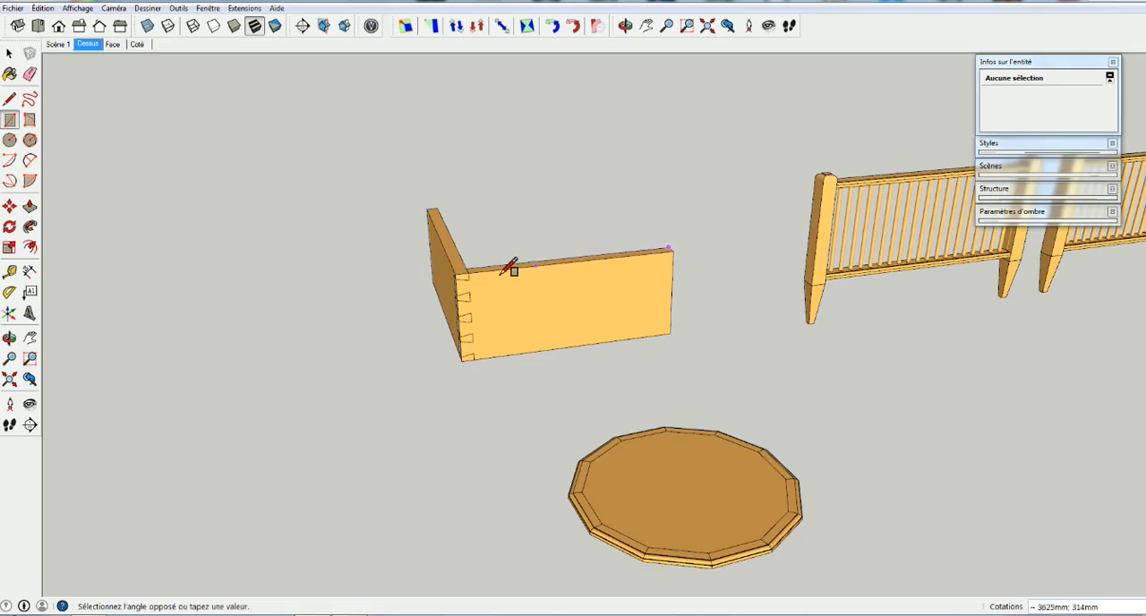
key("space")
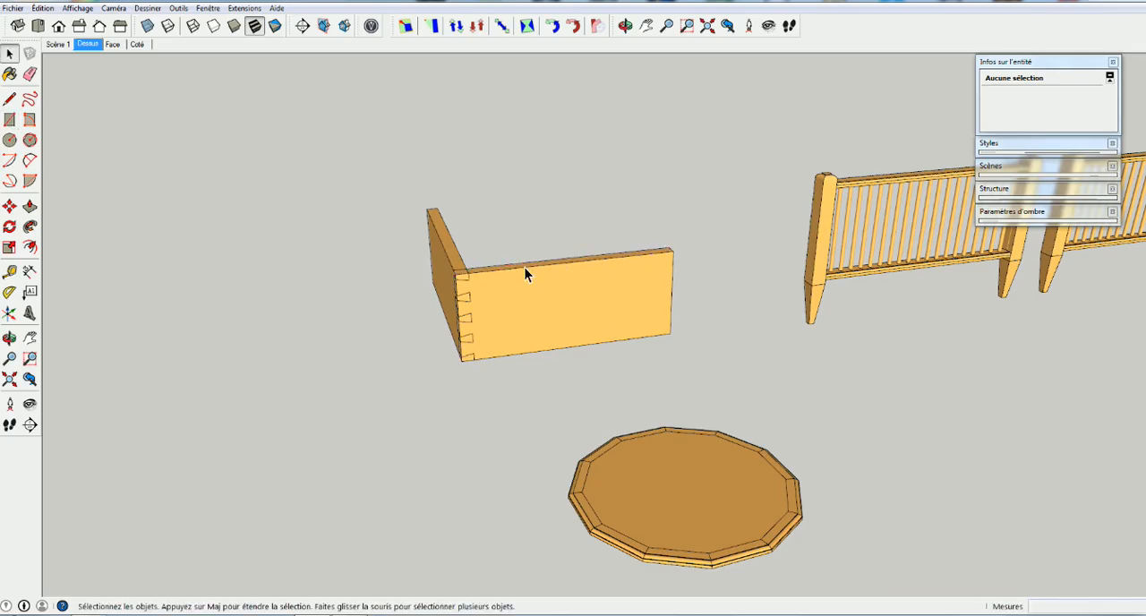
Select both dovetailed boards and move them together behind the new rectangular strip
left_click(504, 321)
left_click(460, 291, "shift")
left_click(492, 302)
left_click(433, 290, "shift")
key("m")
left_click(506, 317)
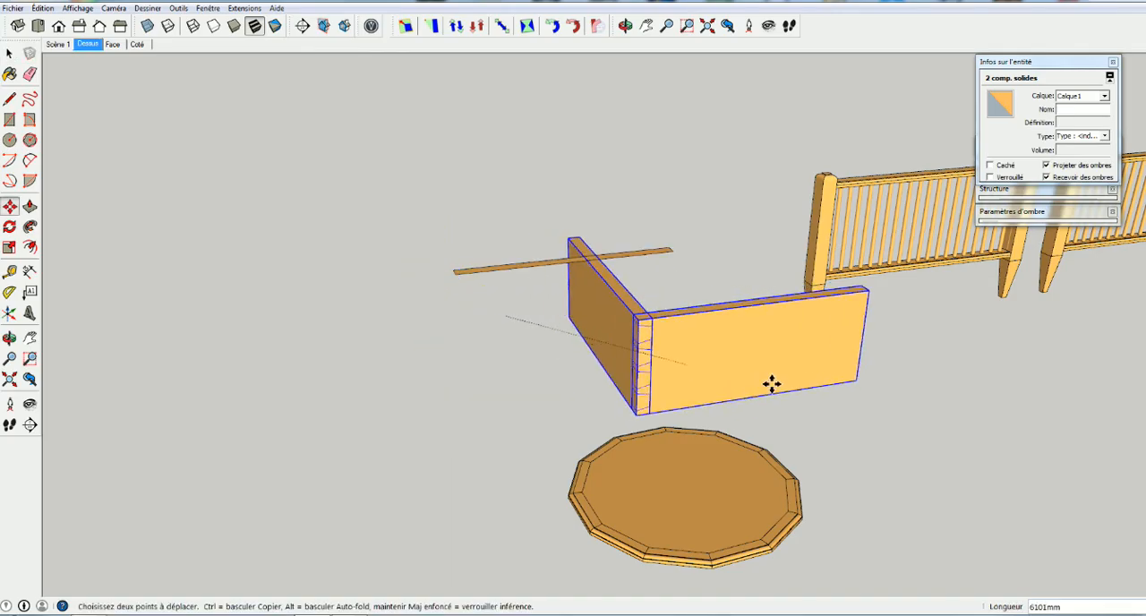
left_click(538, 203)
Push/Pull the rectangular strip downward to form an upright board
key("o")
left_click_drag(511, 292, 487, 293)
key("space")
key("p")
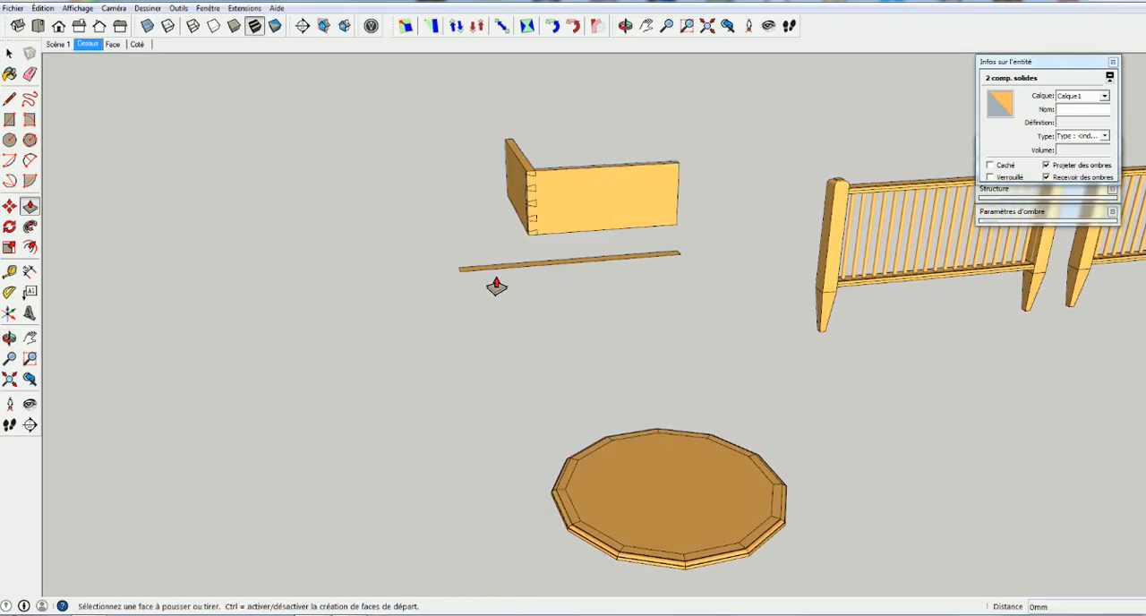
left_click(494, 279)
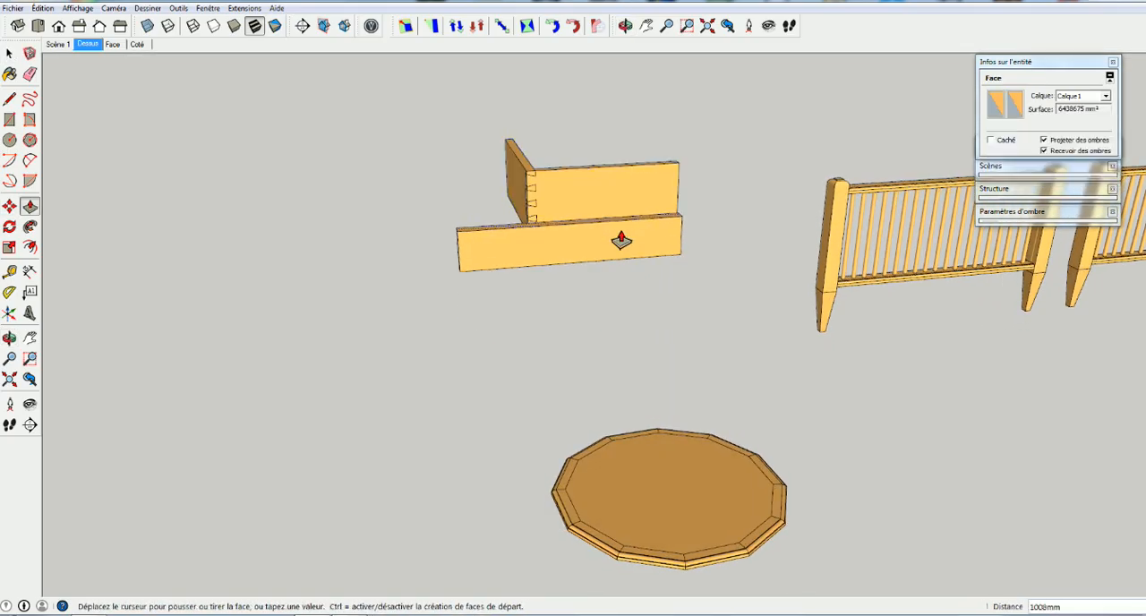
left_click(521, 354)
Copy the whole new board about 2384 mm away from its lower front corner and rotate the copy 90 degrees
middle_click_drag(522, 354, 468, 361)
scroll(431, 365, "up", 3)
scroll(430, 365, "up", 2)
key("space")
triple_click(473, 356)
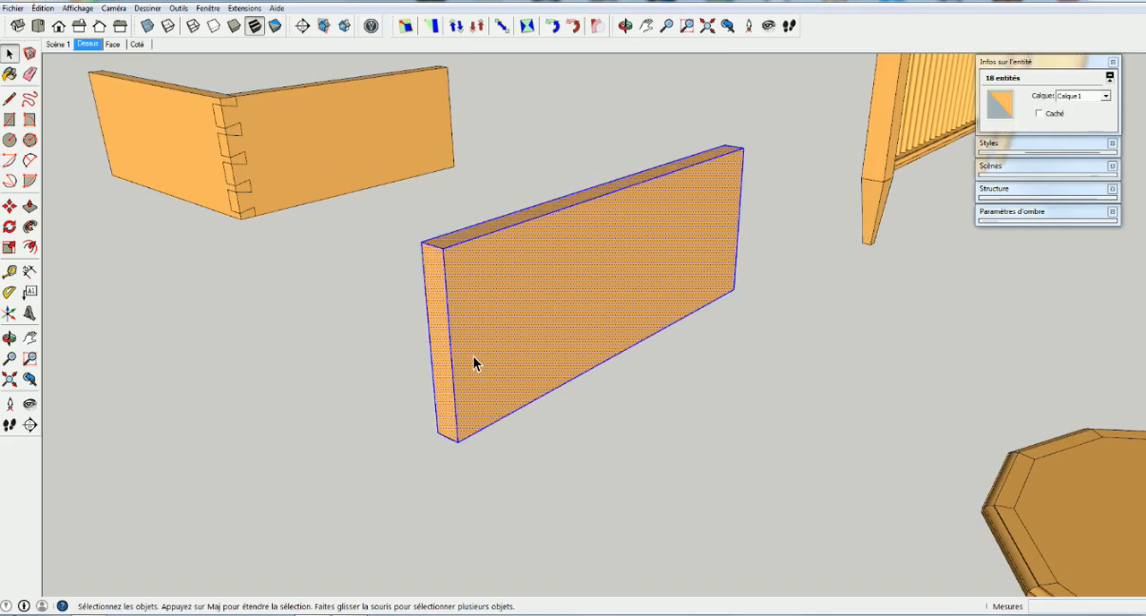
key("m")
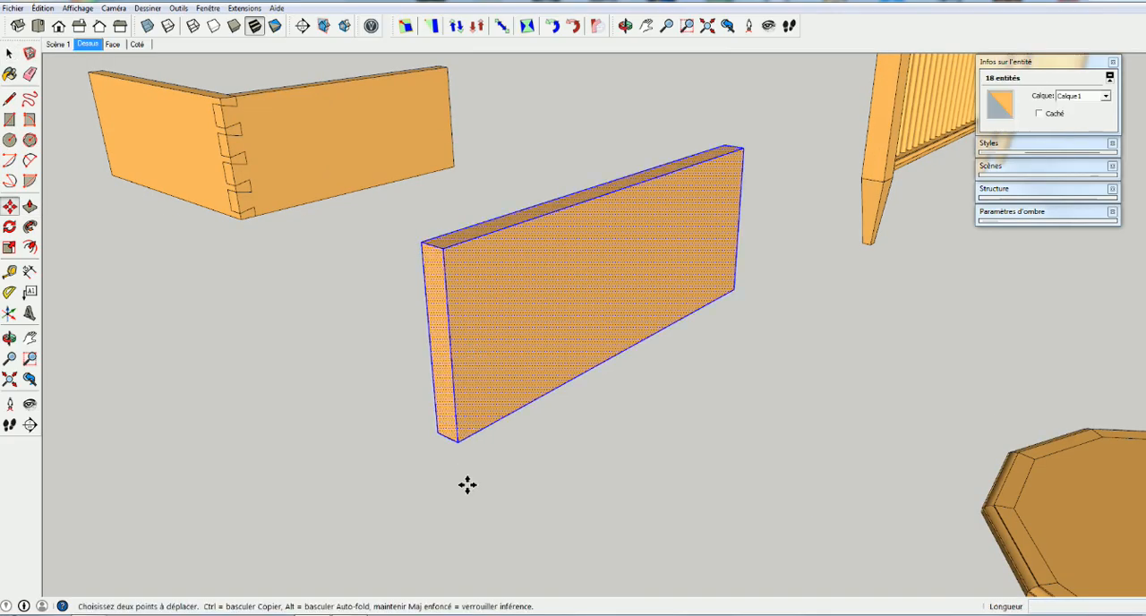
left_click(457, 441)
key("ctrl")
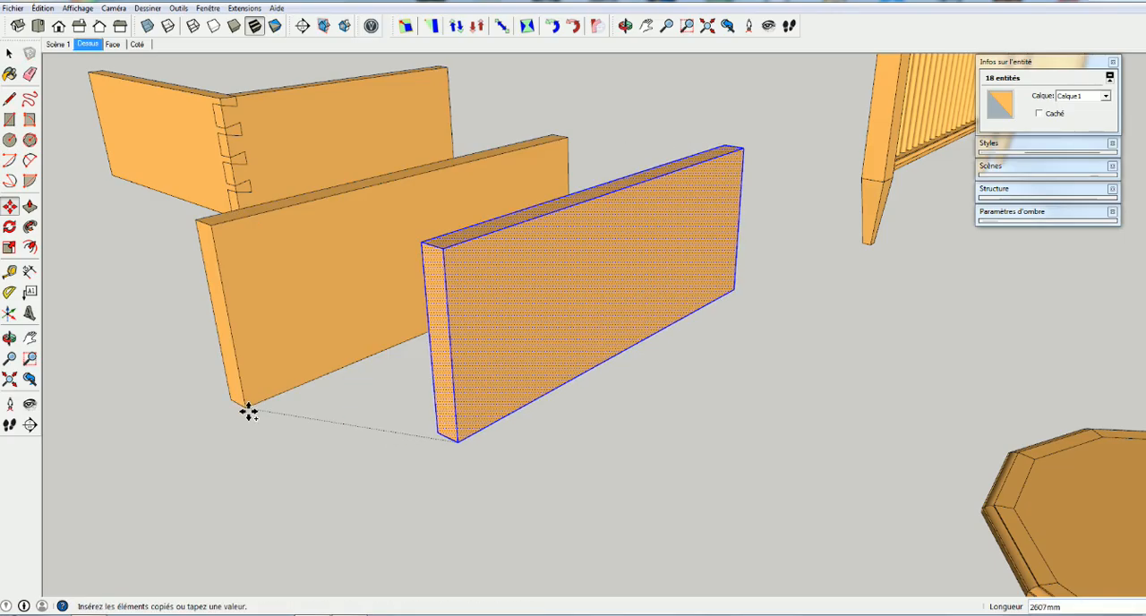
left_click(234, 442)
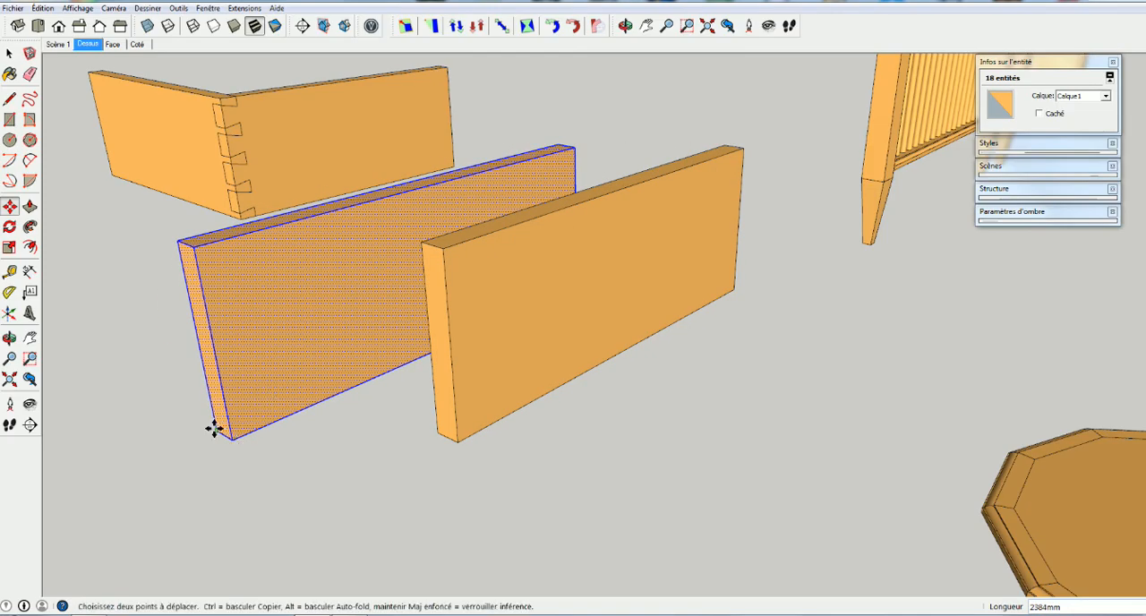
key("q")
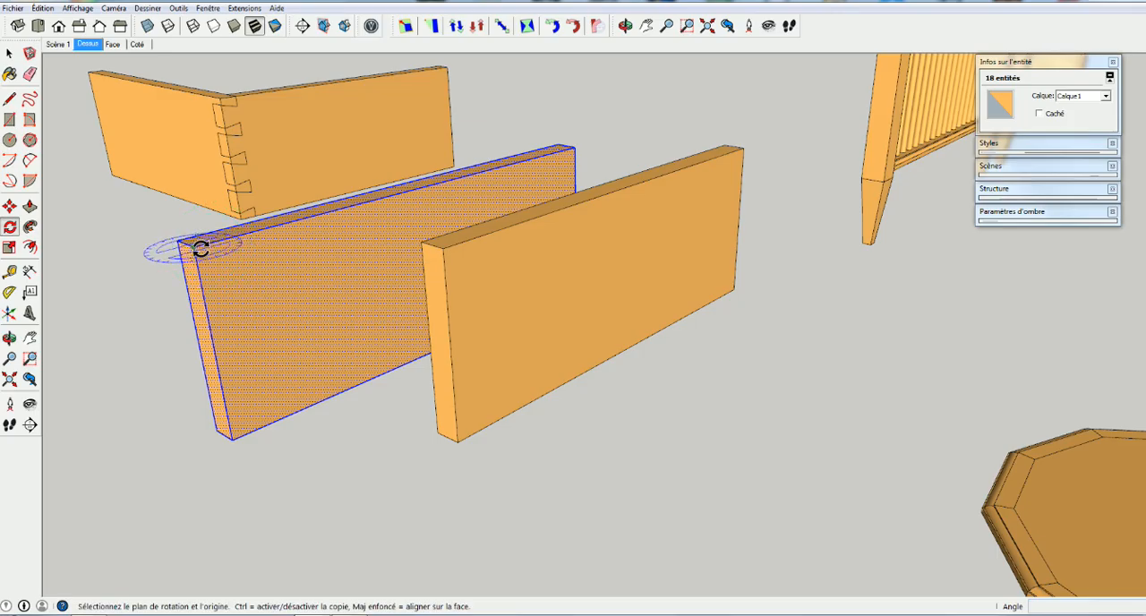
left_click(230, 243)
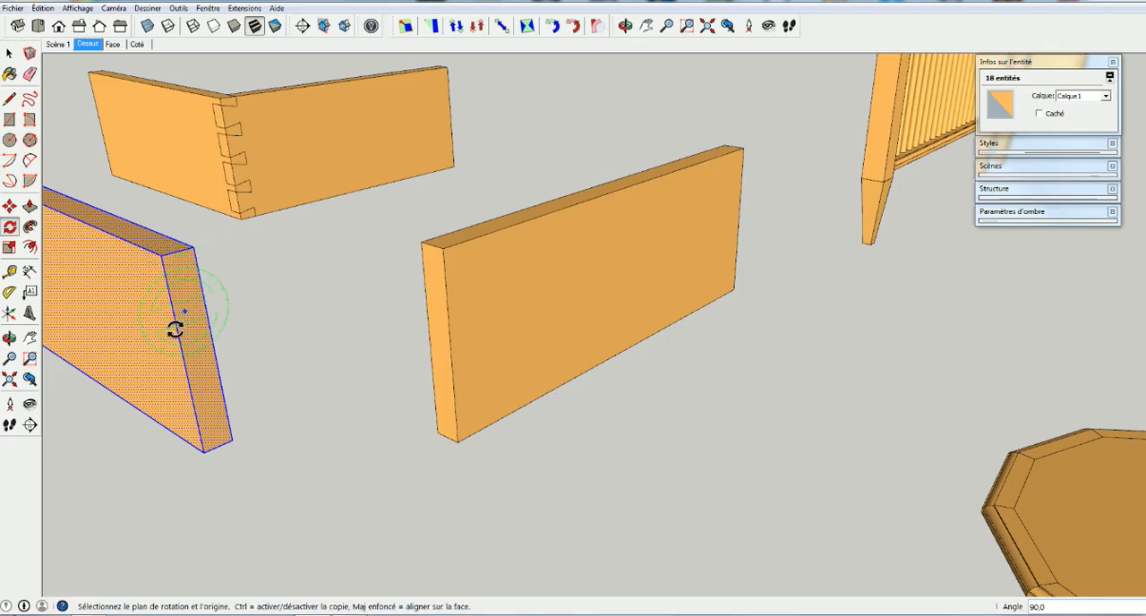
Turn the original board and the rotated copy into two separate components with the default names
key("space")
left_click(464, 333)
double_click(464, 333)
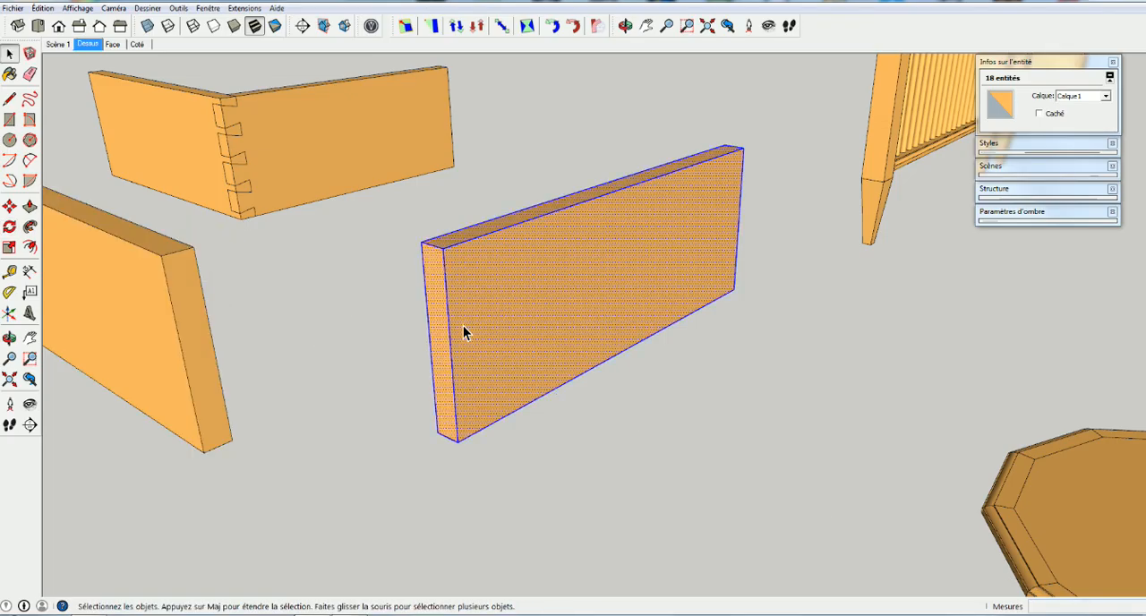
key("g")
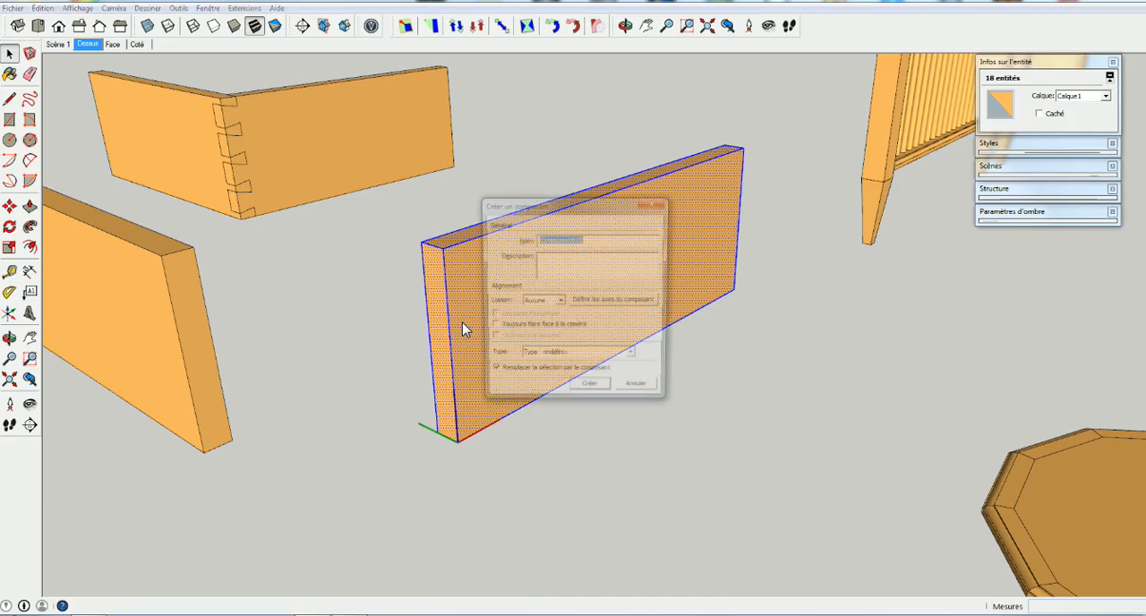
key("Return")
left_click(146, 340)
double_click(146, 340)
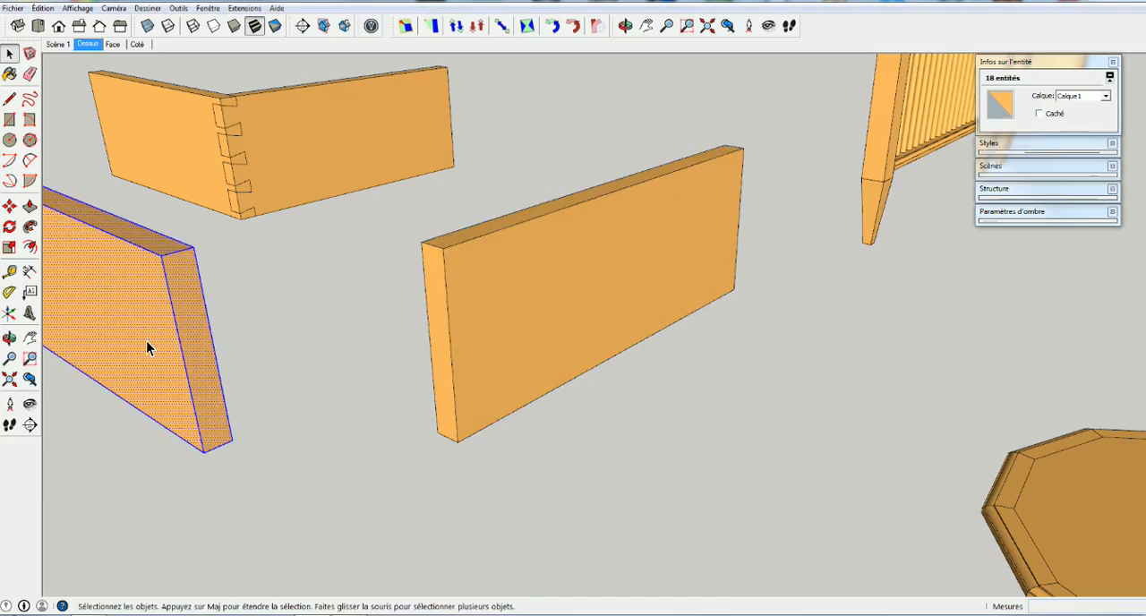
key("g")
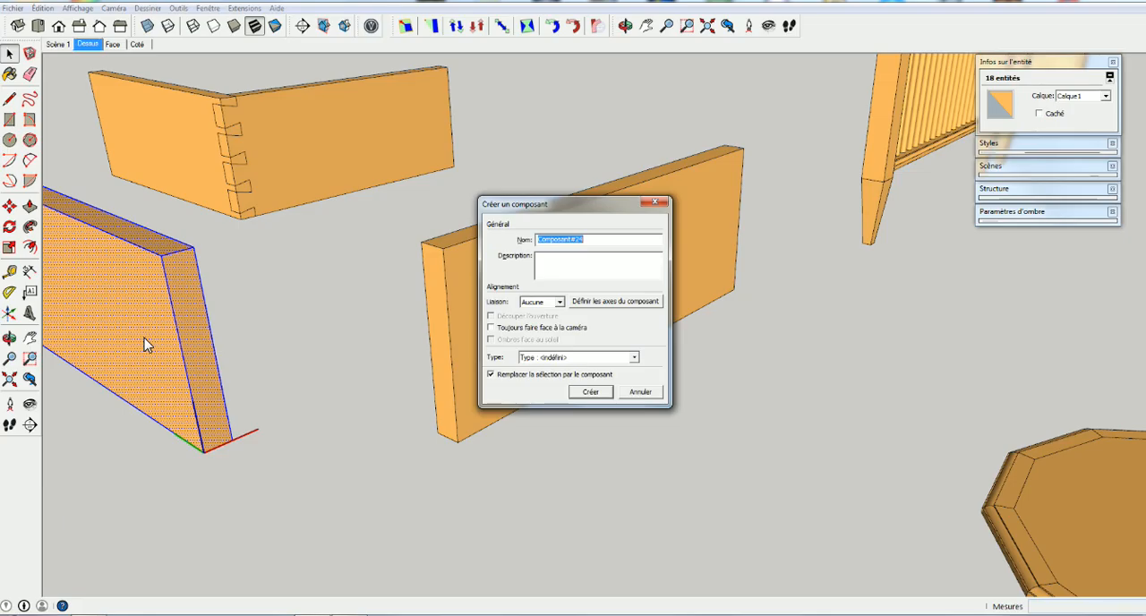
key("Return")
Move the rotated board by its lower corner onto the original board's lower front corner, and open the original board's component for editing
key("m")
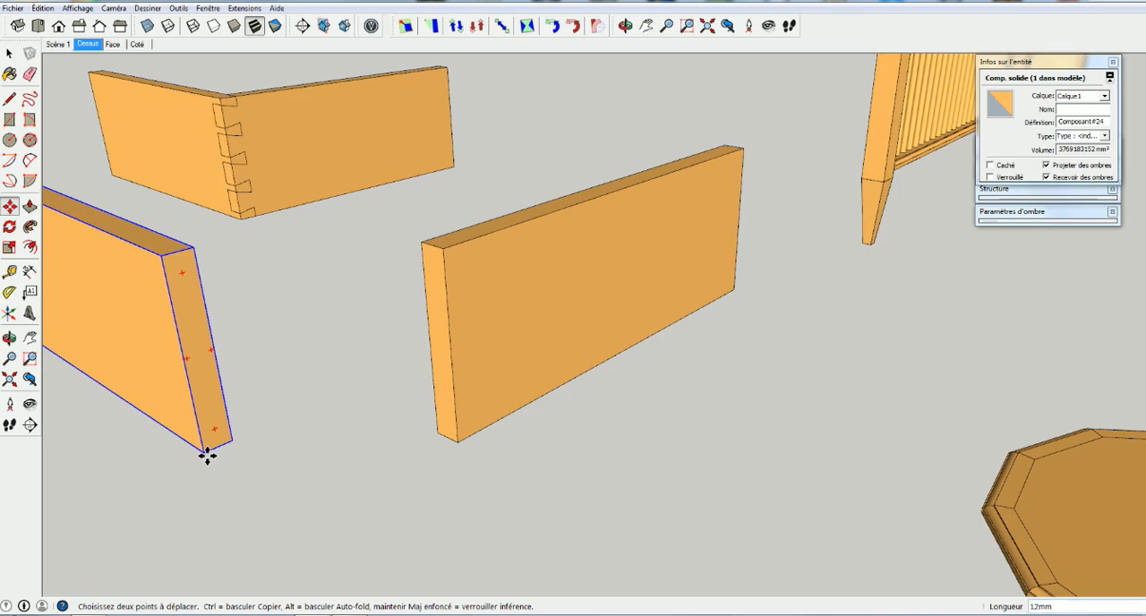
left_click(207, 454)
left_click(458, 441)
middle_click_drag(408, 407, 425, 183)
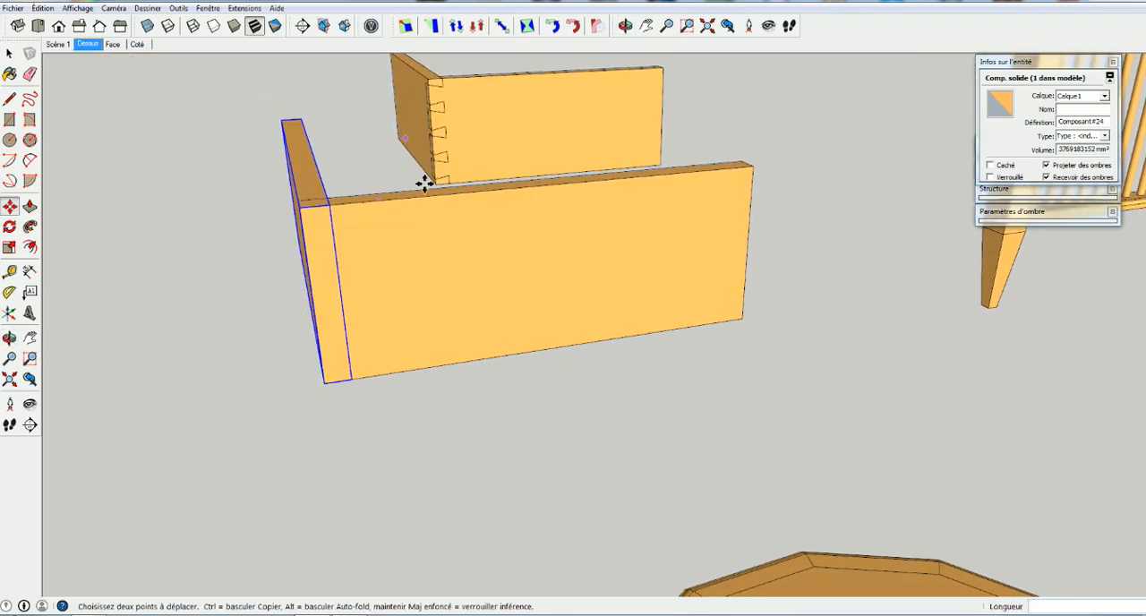
key("space")
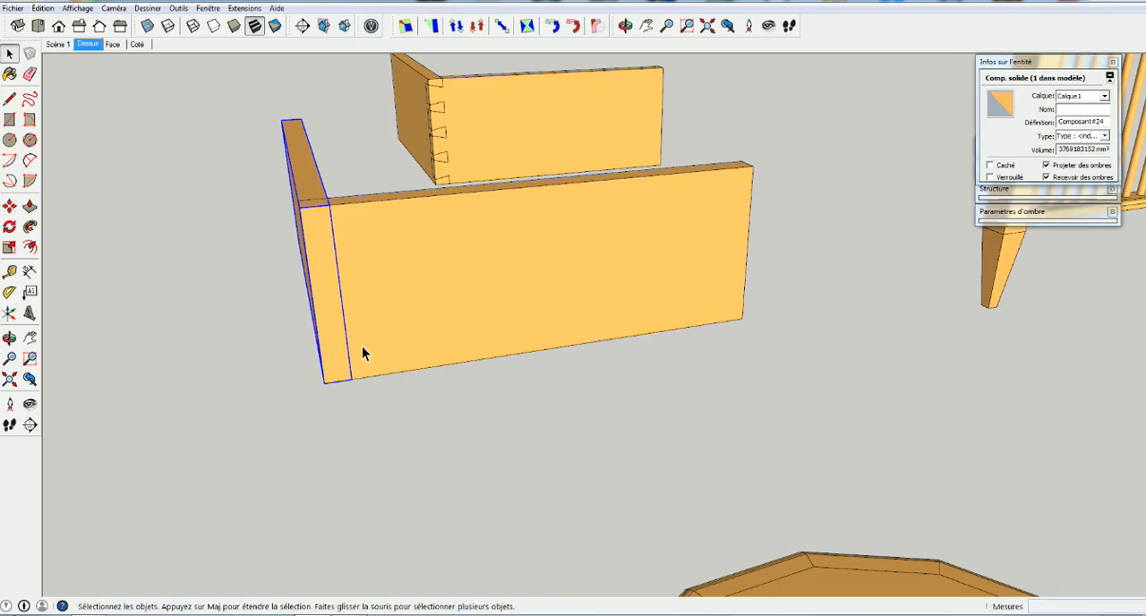
double_click(363, 348)
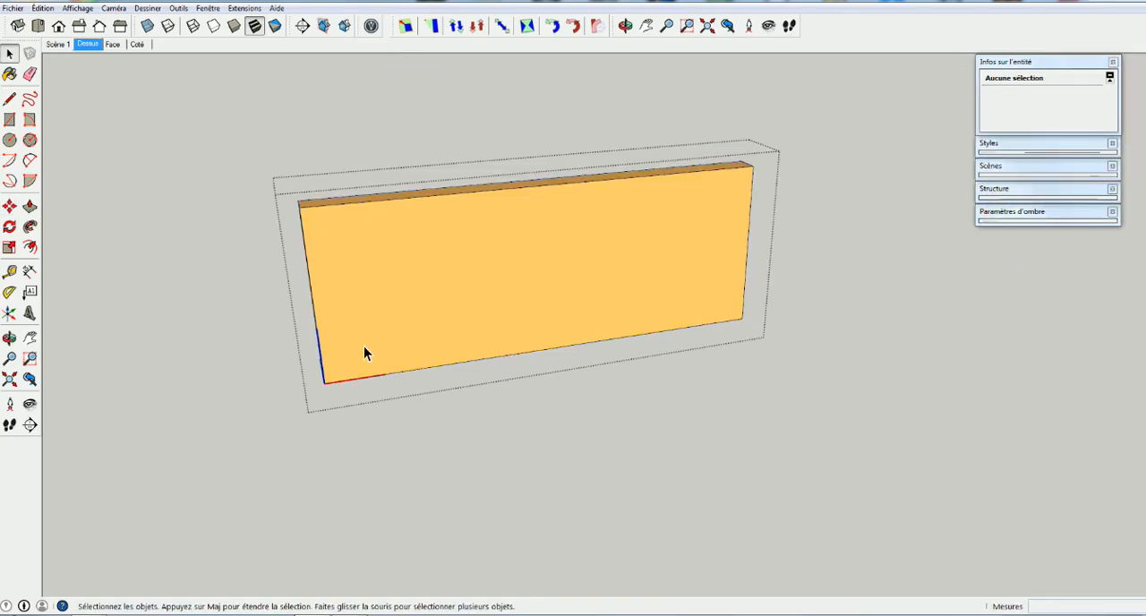
middle_click_drag(433, 355, 314, 191)
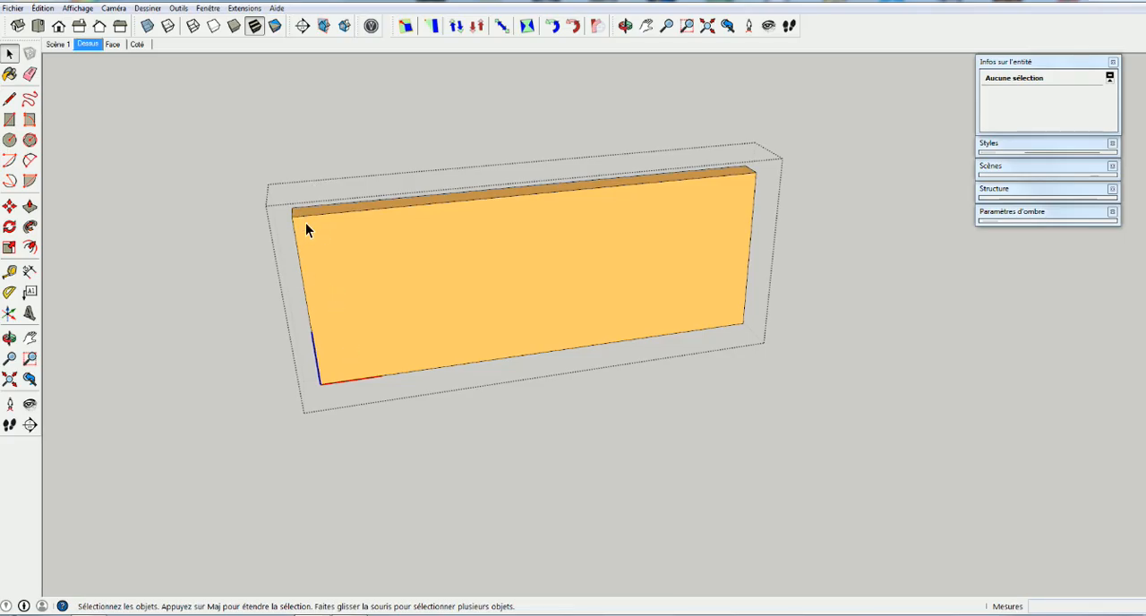
Toggle the display of the rest of the model on and off while editing the board component
key("i")
key("i")
key("i")
key("i")
key("i")
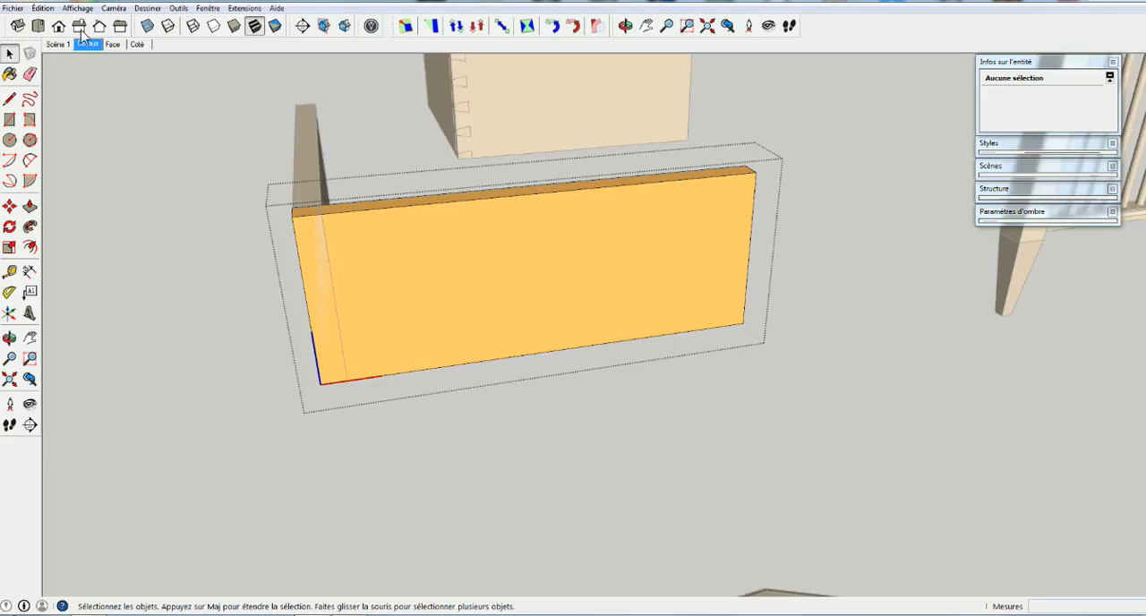
key("i")
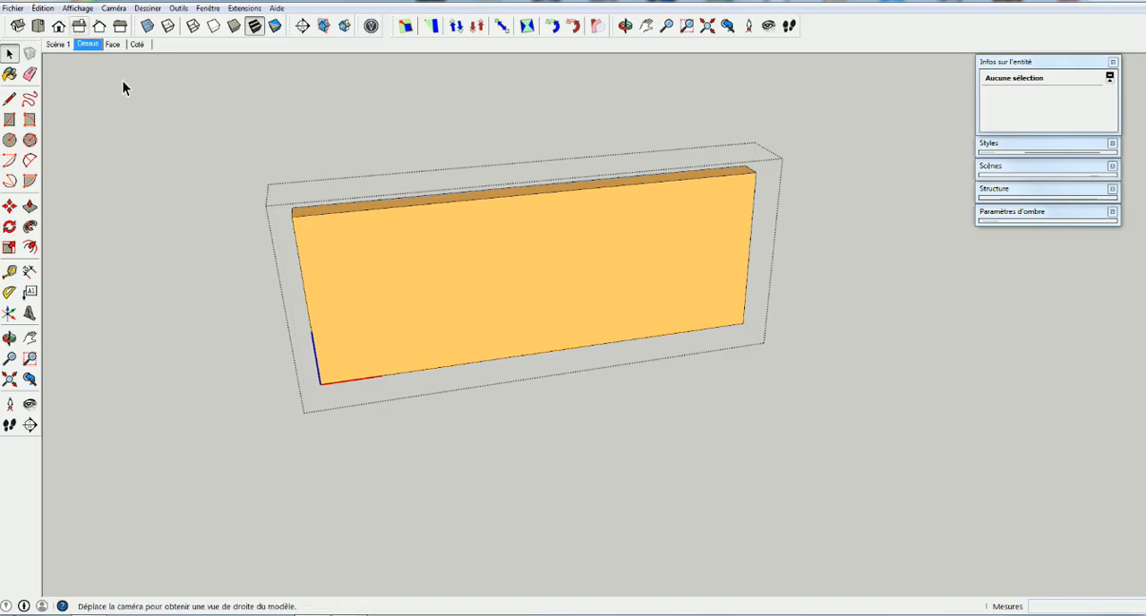
Turn off the component-editing option "Masquer le reste du modèle" so the adjoining board shows through
left_click(77, 9)
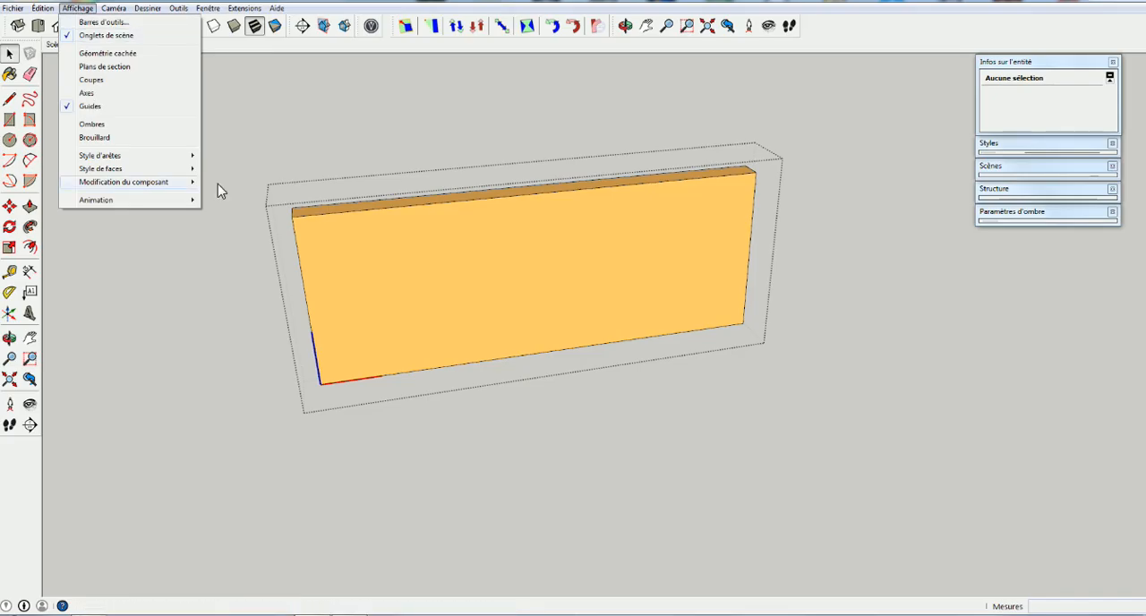
mouse_move(179, 181)
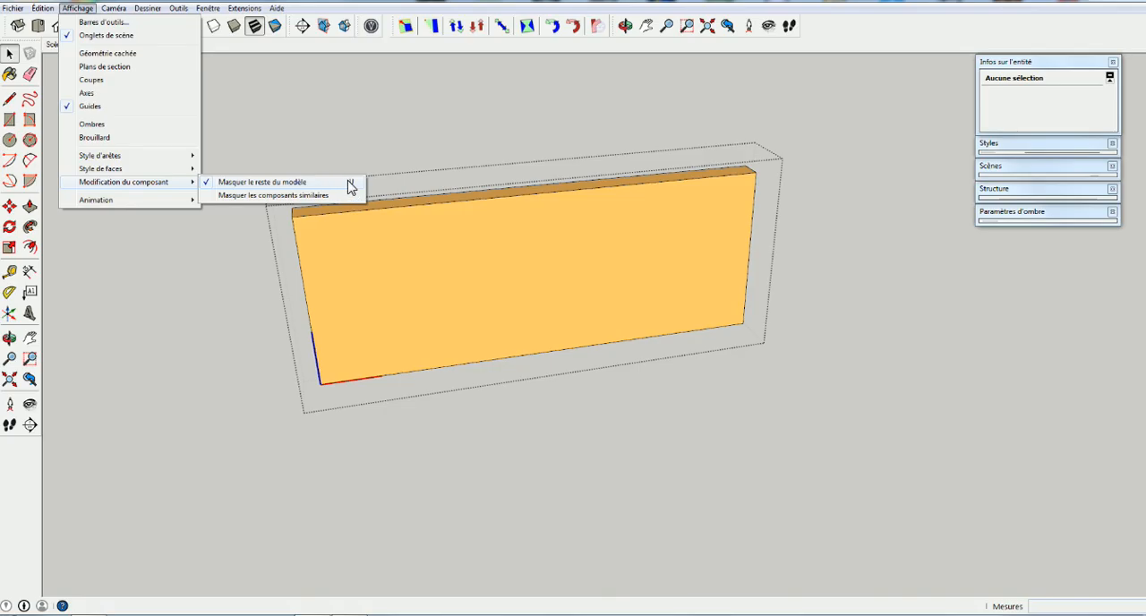
left_click(250, 183)
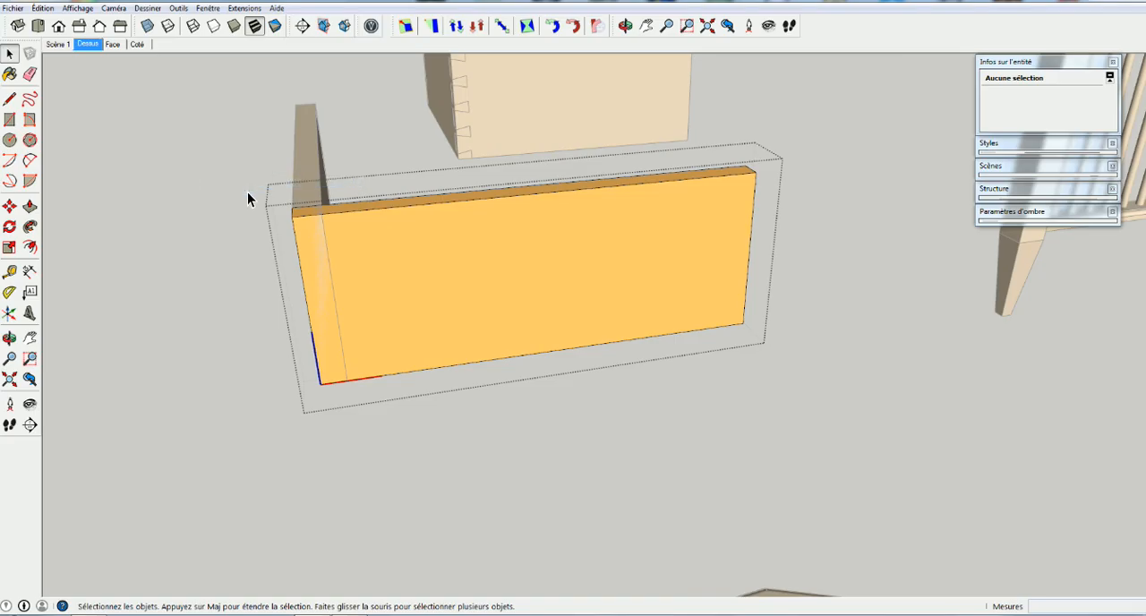
scroll(338, 387, "up", 2)
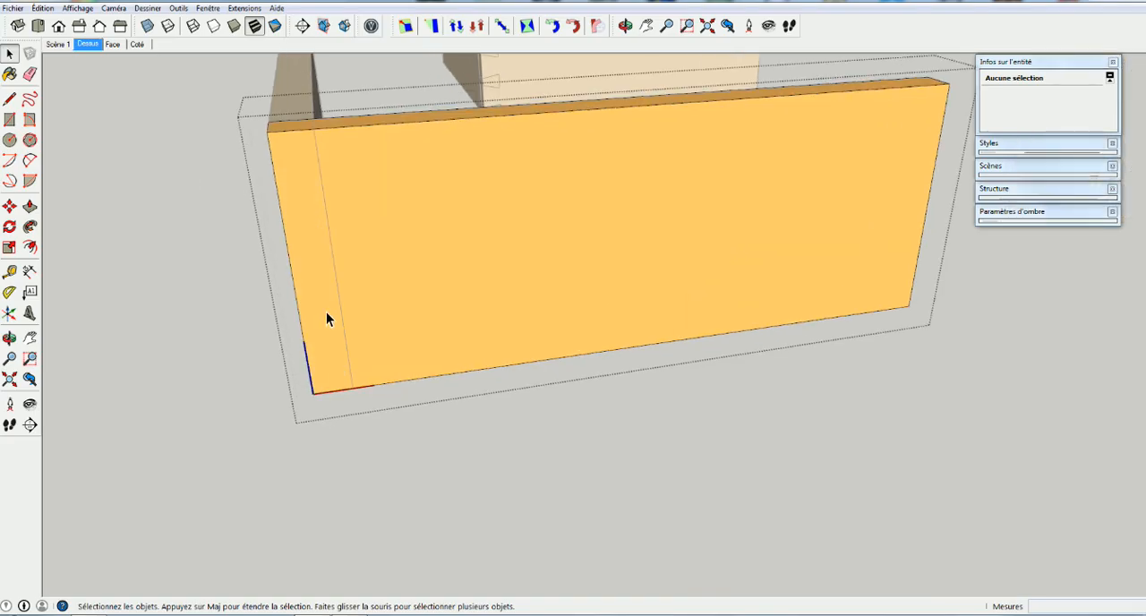
middle_click_drag(344, 342, 324, 285)
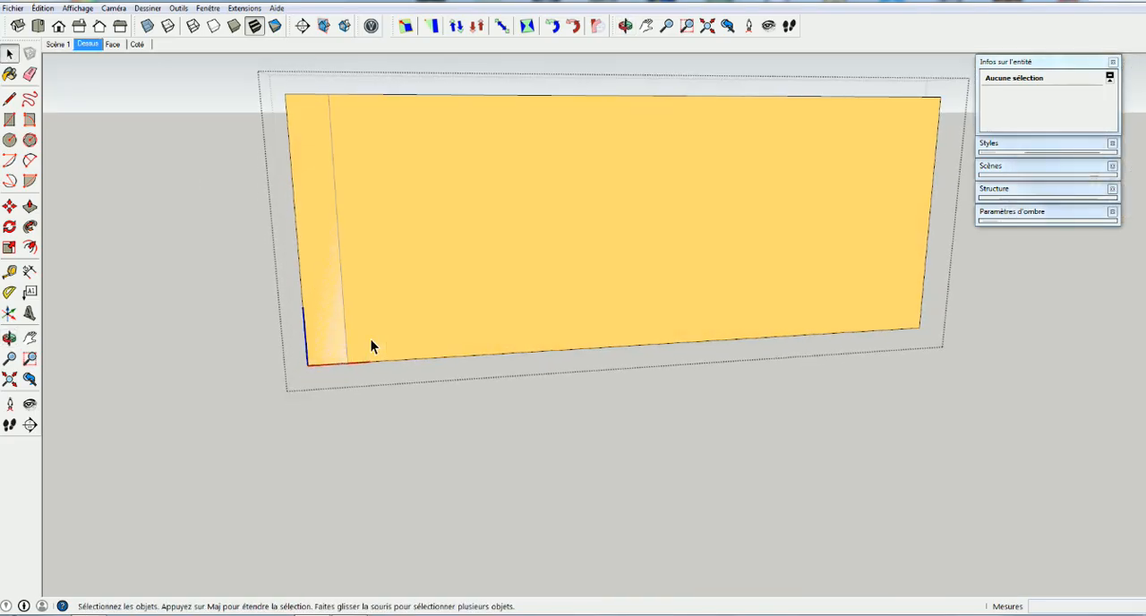
Draw a slanted line about 324 mm long across the adjoining board's thickness, near the lower corner of the board's front face
scroll(329, 335, "up", 2)
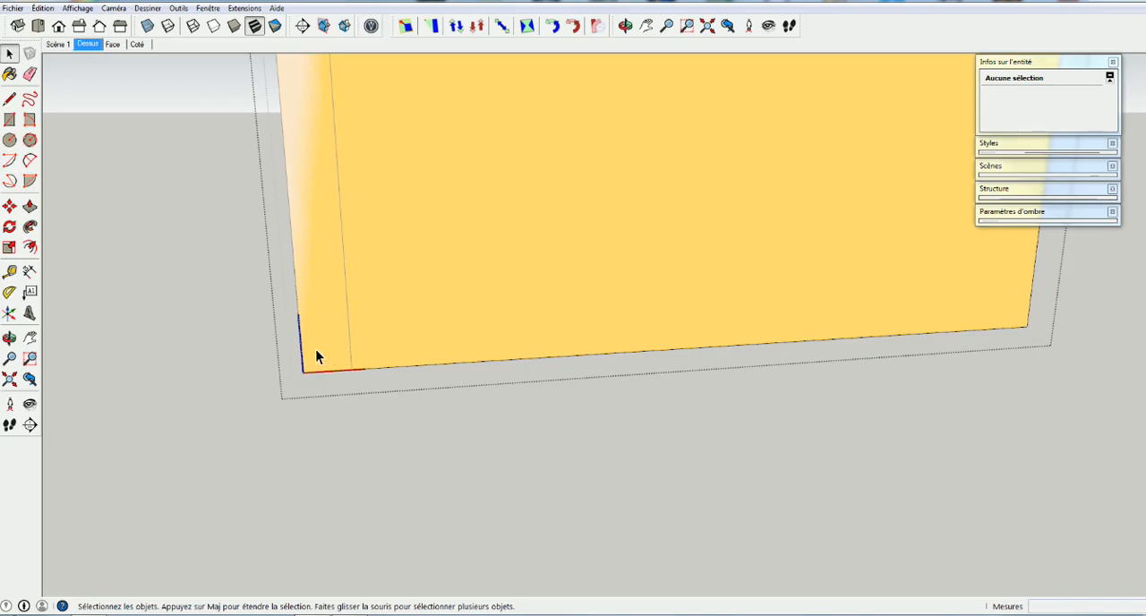
key("l")
middle_click_drag(302, 347, 306, 432)
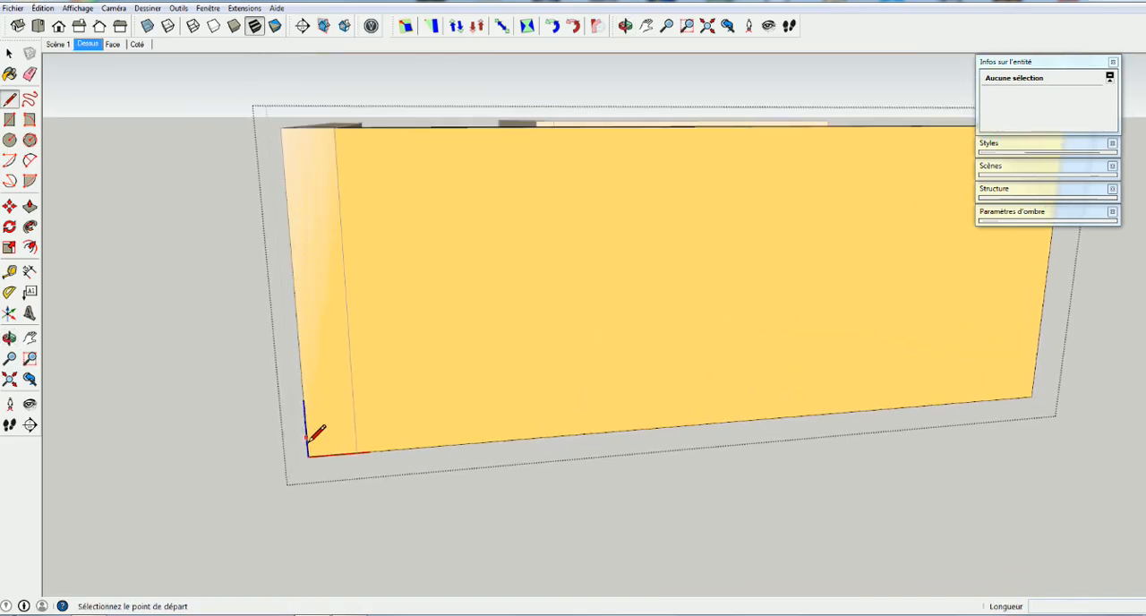
left_click(306, 435)
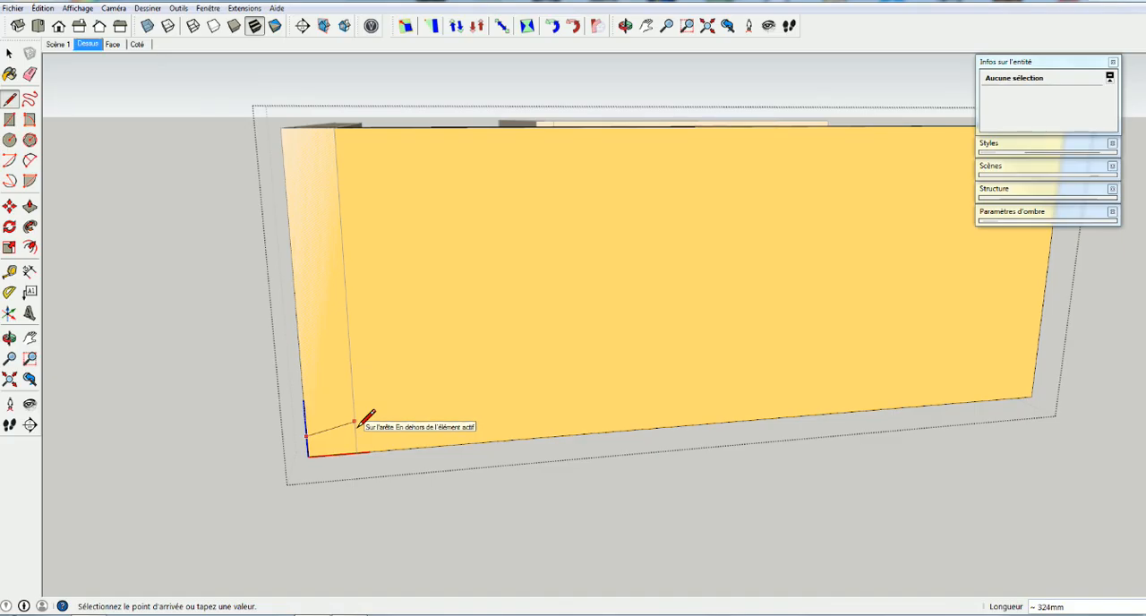
left_click(354, 422)
key("space")
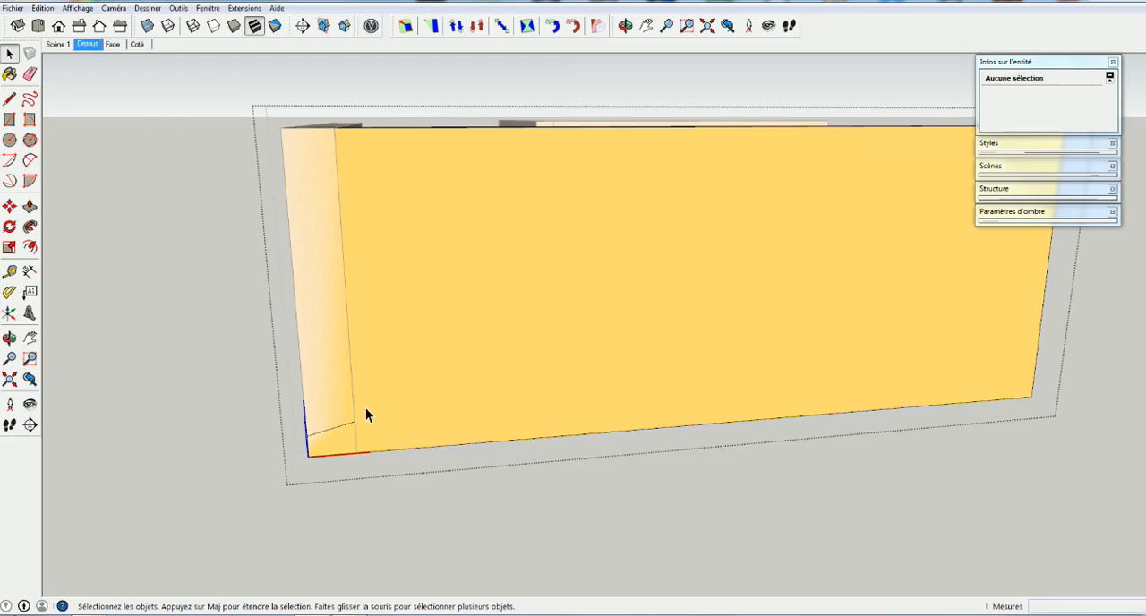
Copy the slanted edge down so its outer end sits on the board's lower corner
scroll(370, 430, "up", 1)
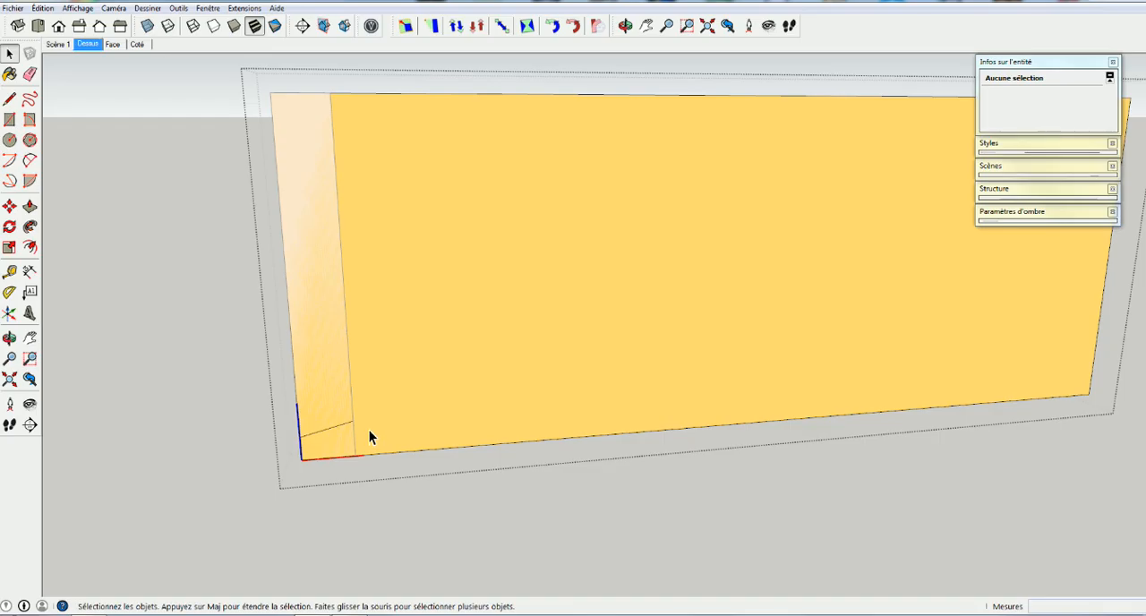
left_click(315, 433)
key("m")
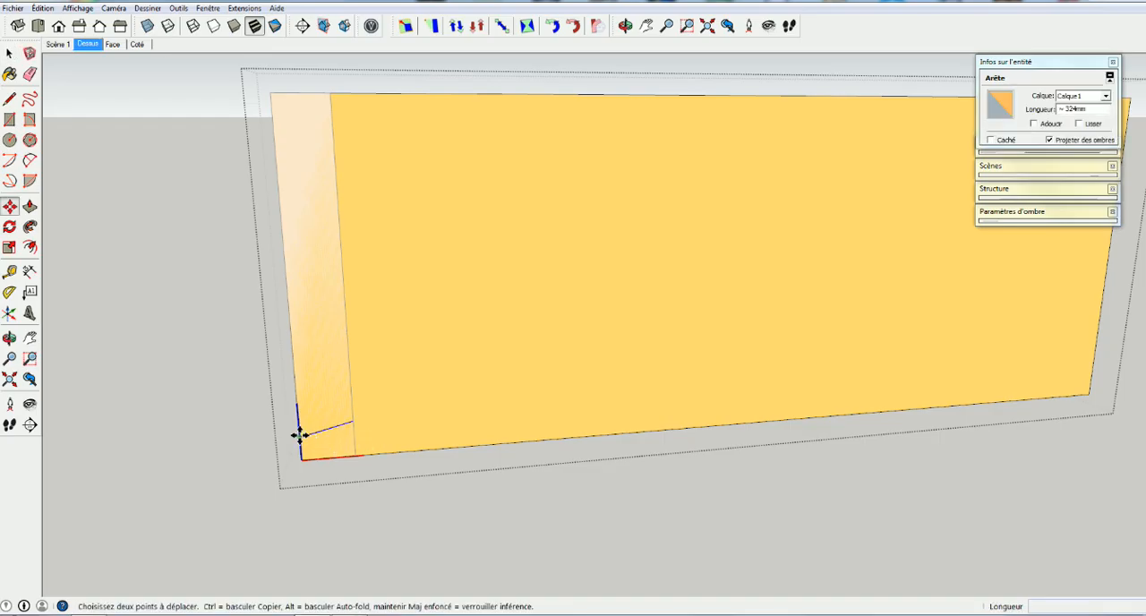
left_click(302, 436)
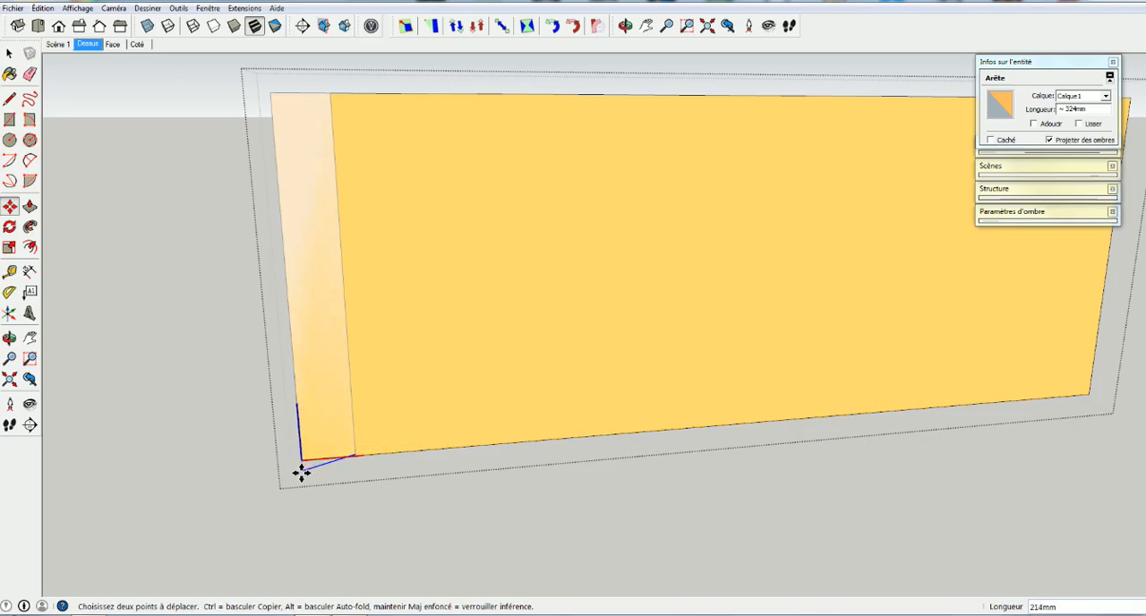
left_click(303, 460)
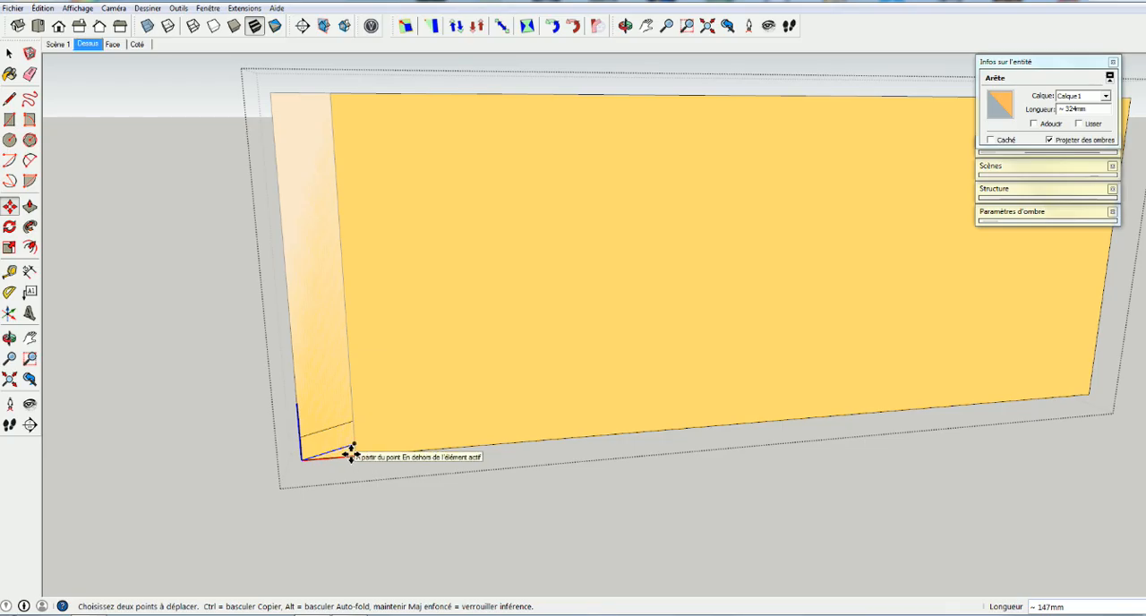
Mirror the copied slanted edge vertically by scaling it by -1 along the green axis
key("s")
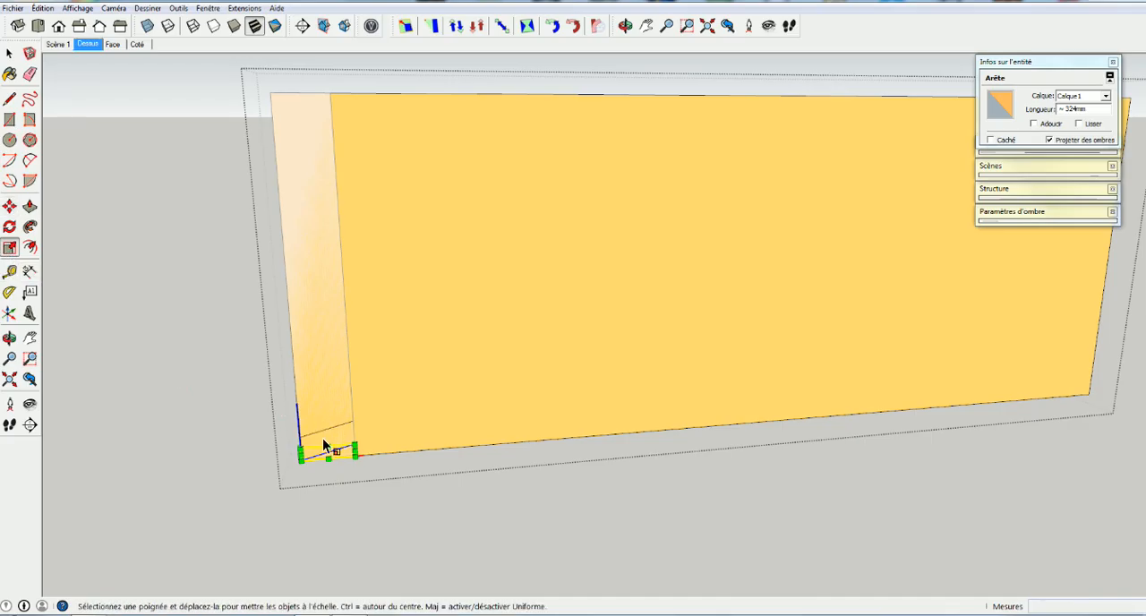
left_click_drag(329, 445, 331, 491)
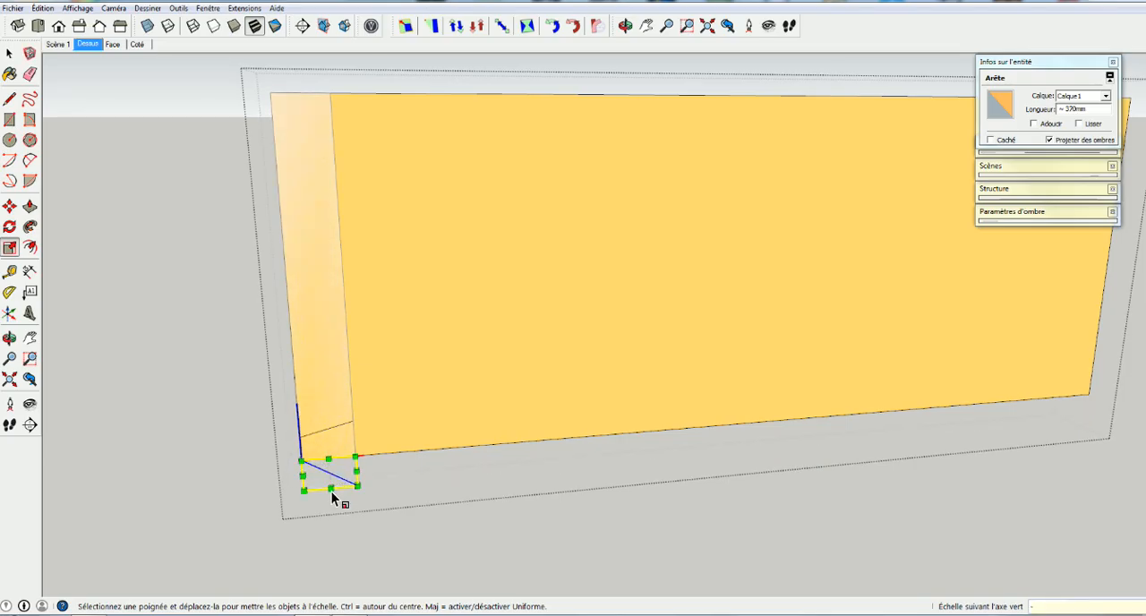
key("Return")
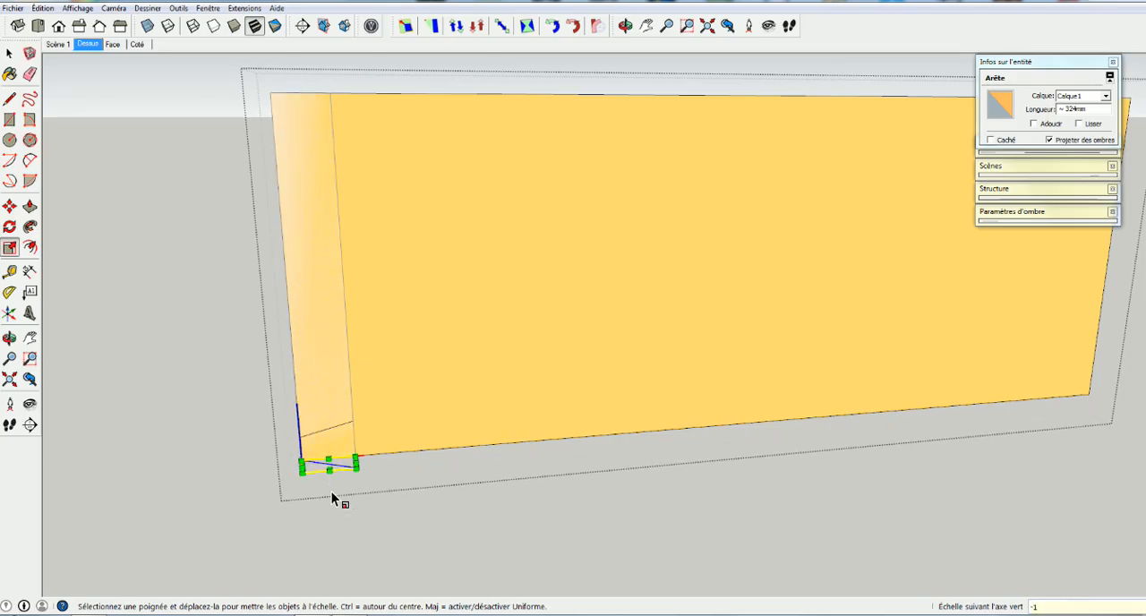
key("space")
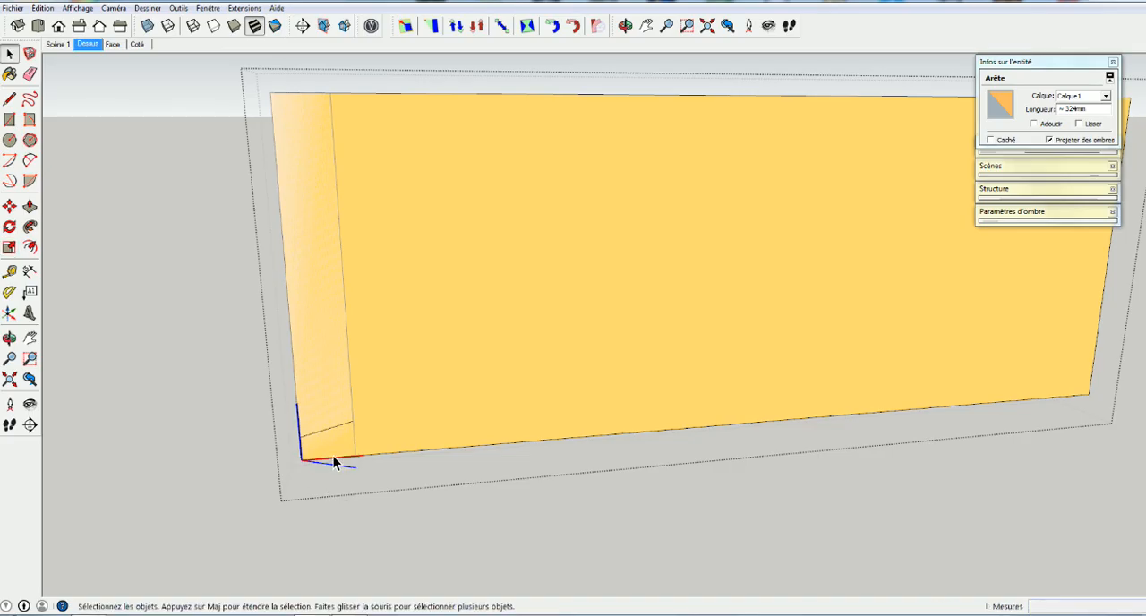
Close the dovetail outline with a vertical line joining the inner ends of both slanted edges, and hide the rest of the model
key("l")
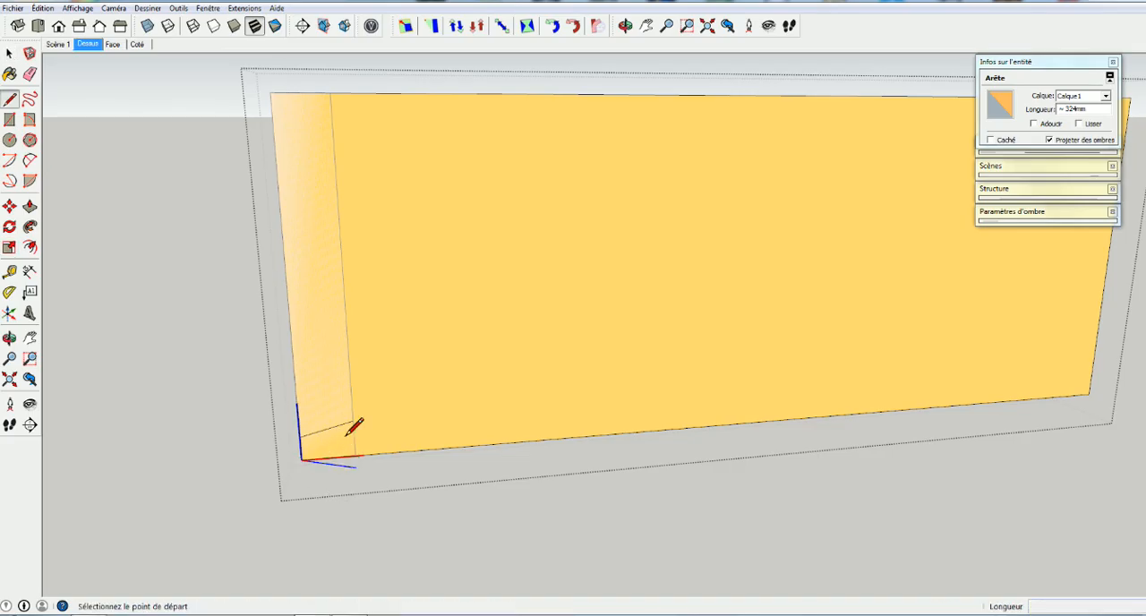
key("space")
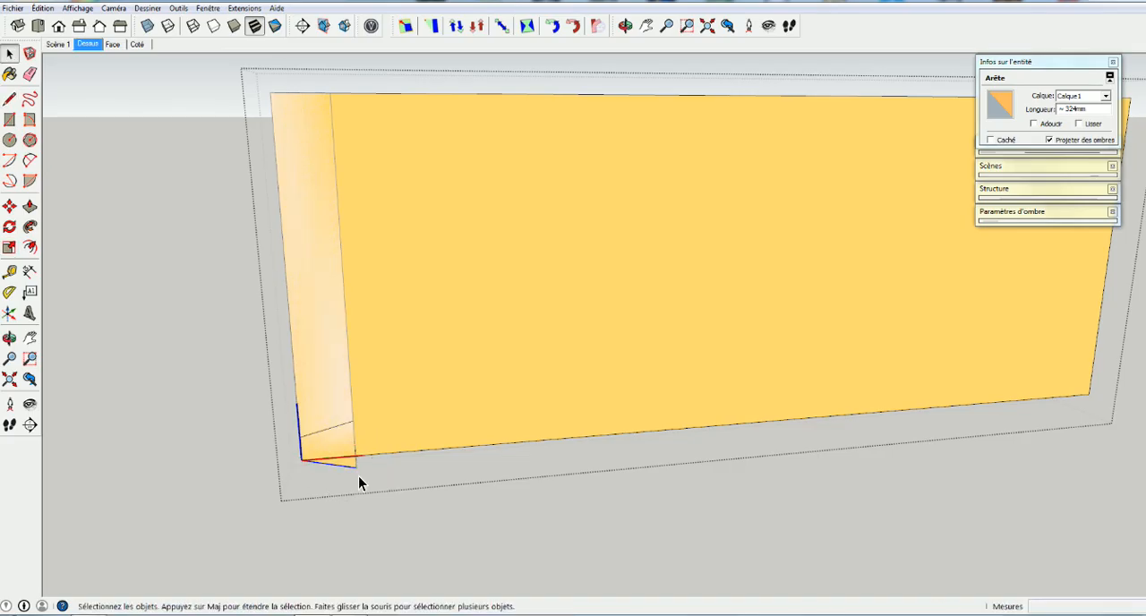
middle_click_drag(377, 481, 369, 525)
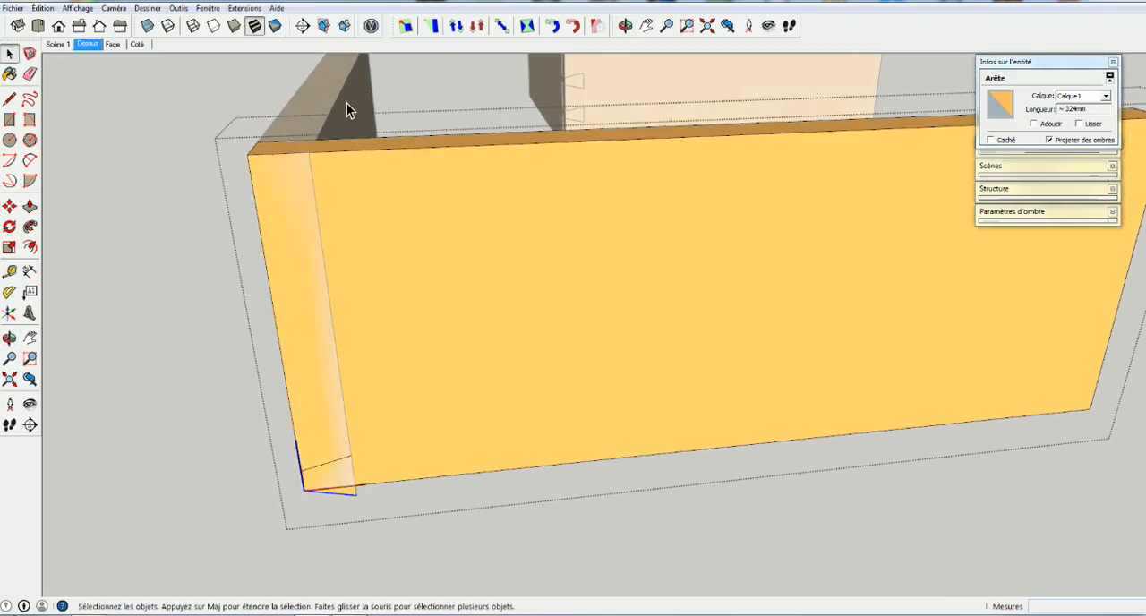
key("i")
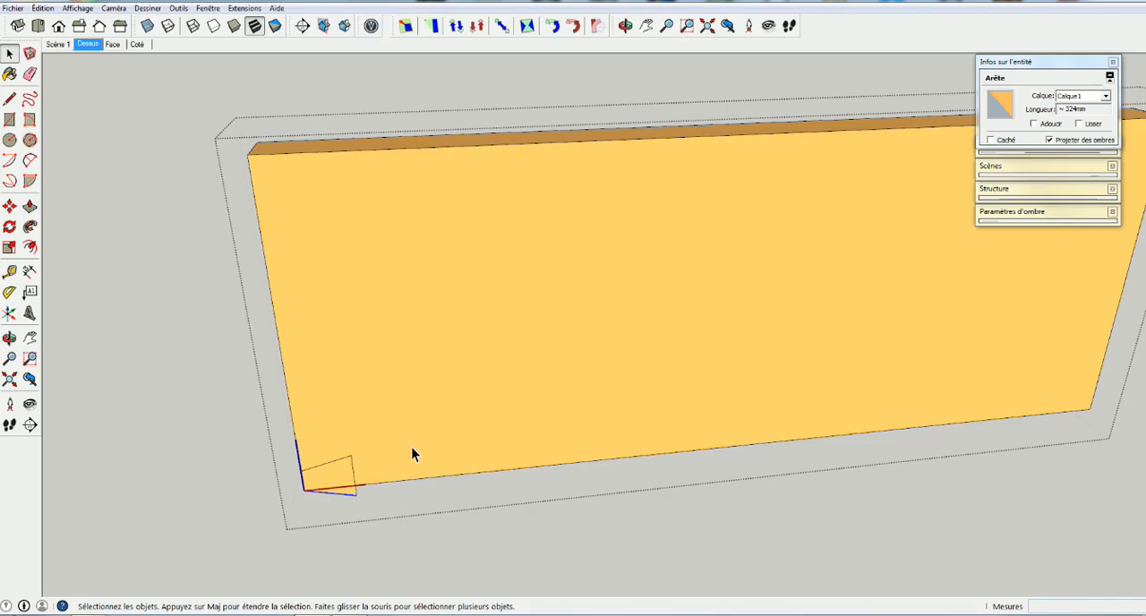
Select the dovetail outline's four edges and copy them up from the outline's upper outer point to the board's top corner
scroll(693, 331, "down", 5)
scroll(725, 331, "down", 1)
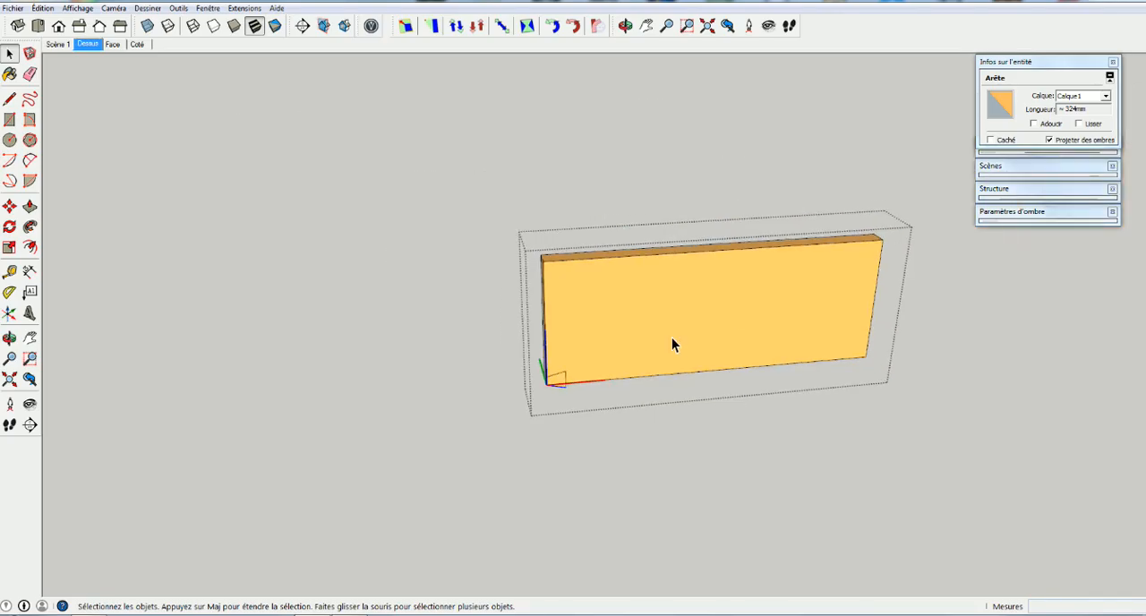
scroll(556, 381, "up", 4)
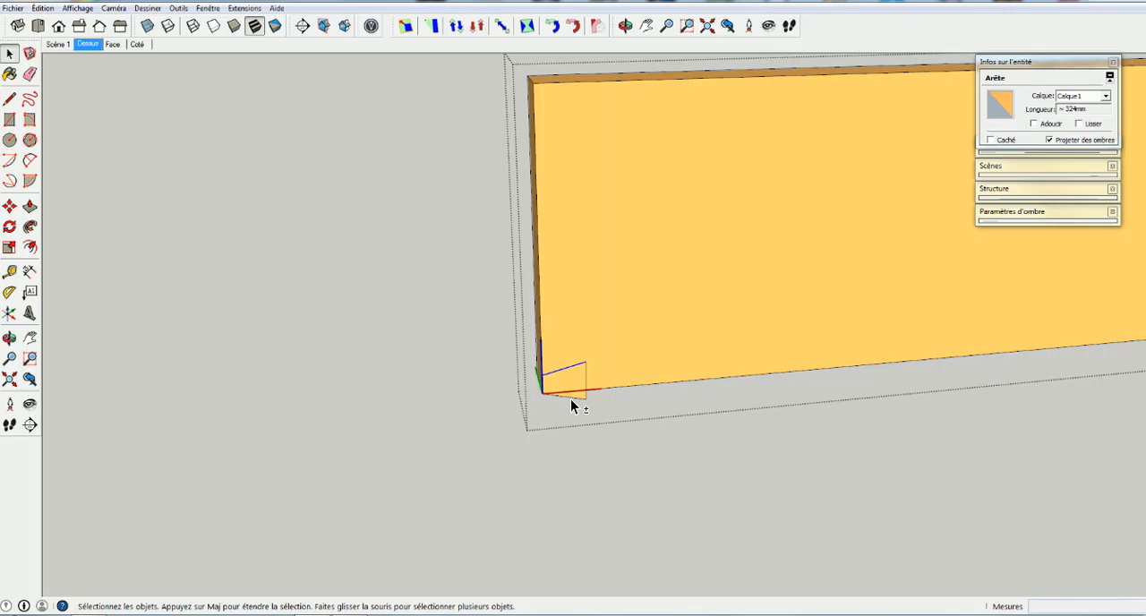
left_click(571, 399, "shift")
left_click(587, 384, "shift")
key("m")
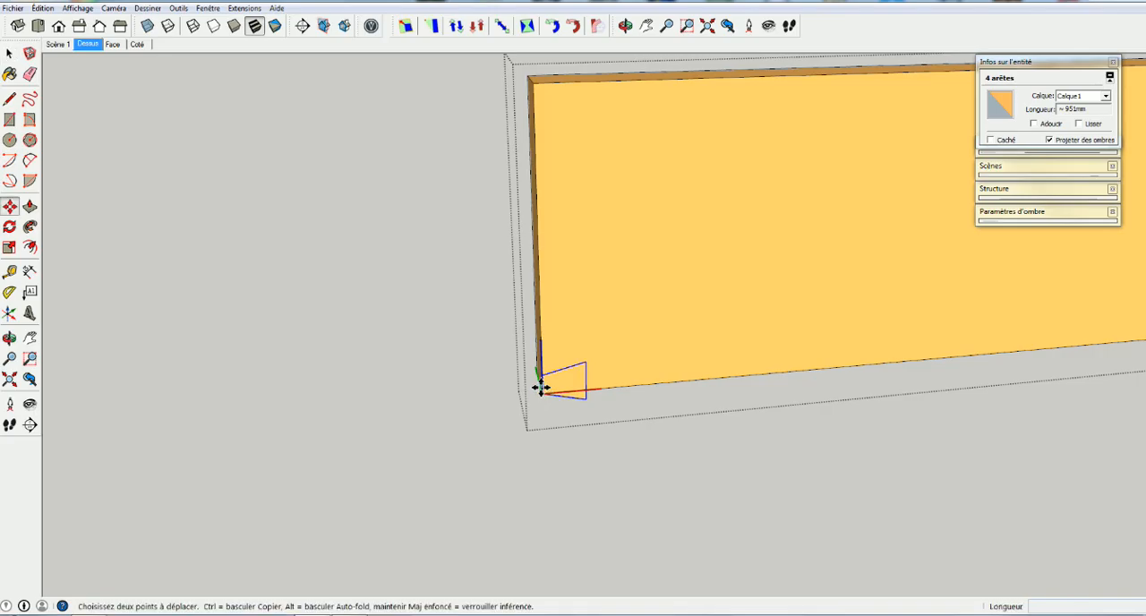
left_click(541, 374)
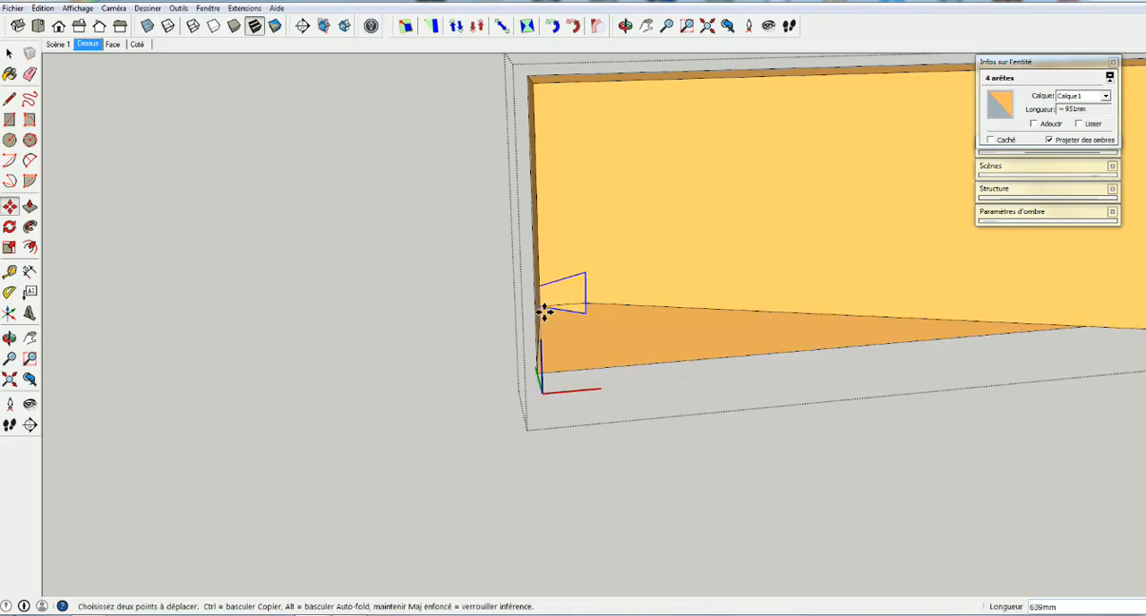
key("ctrl")
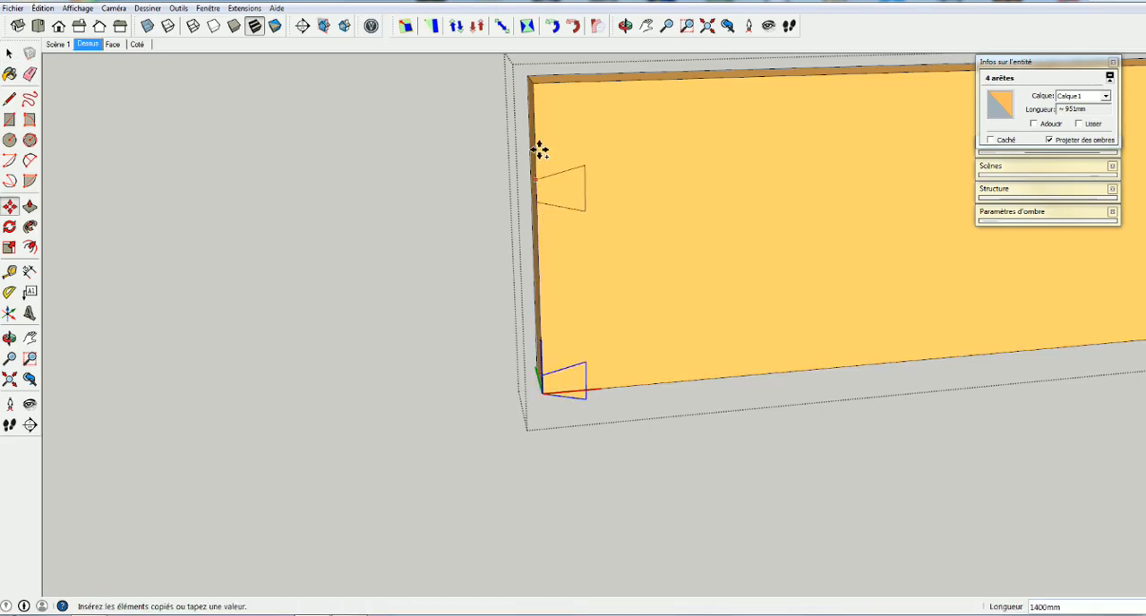
left_click(535, 82)
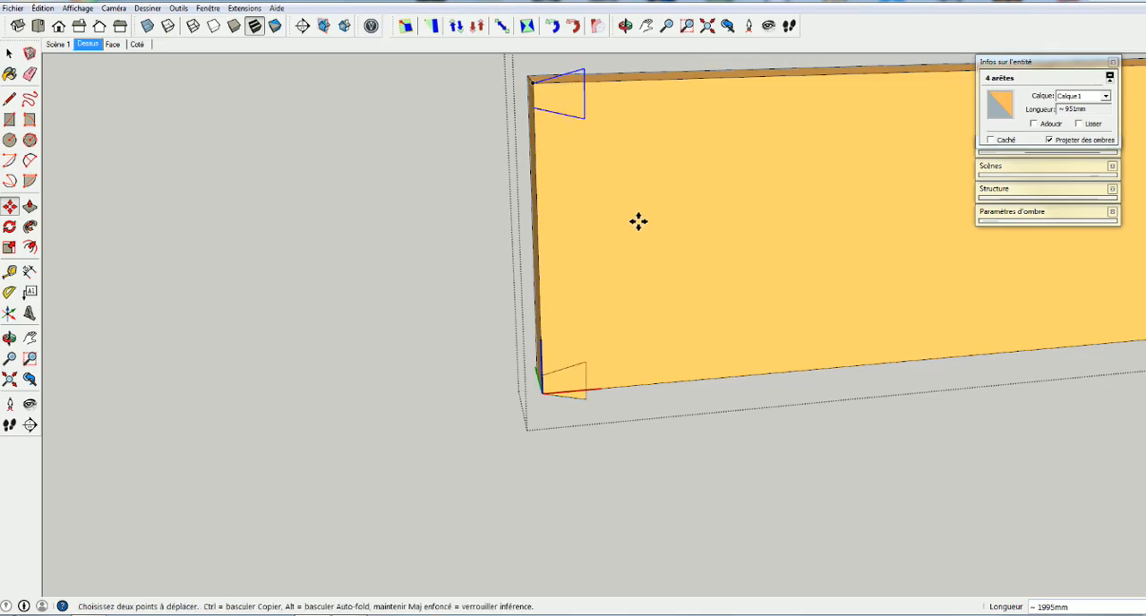
Divide the distance between the two dovetail outlines into equally spaced copies with /4
middle_click_drag(639, 222, 569, 206)
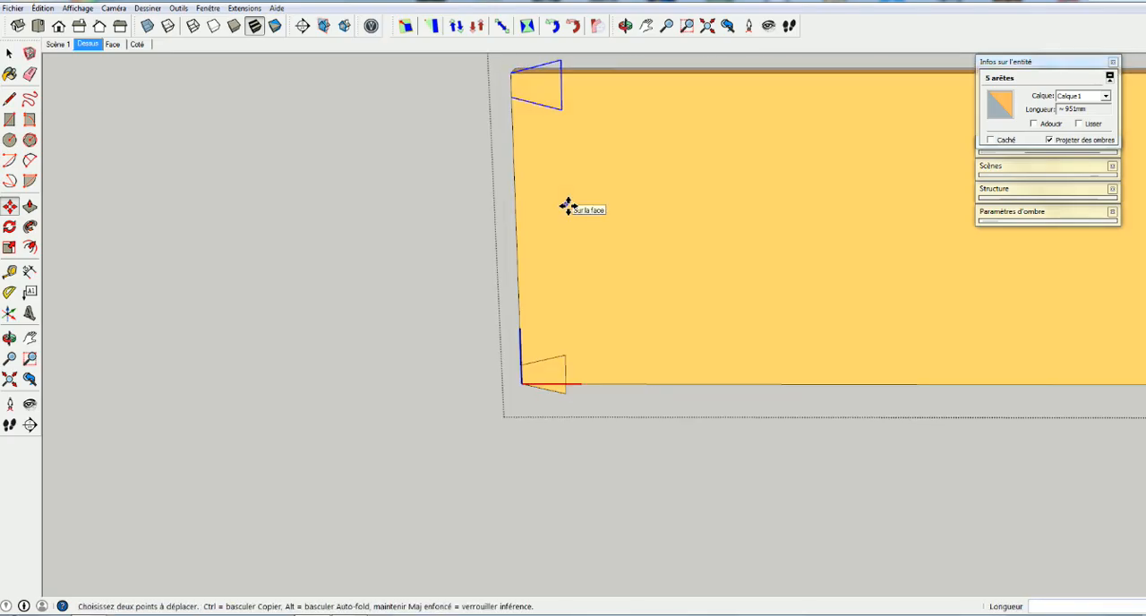
type("/4")
key("Return")
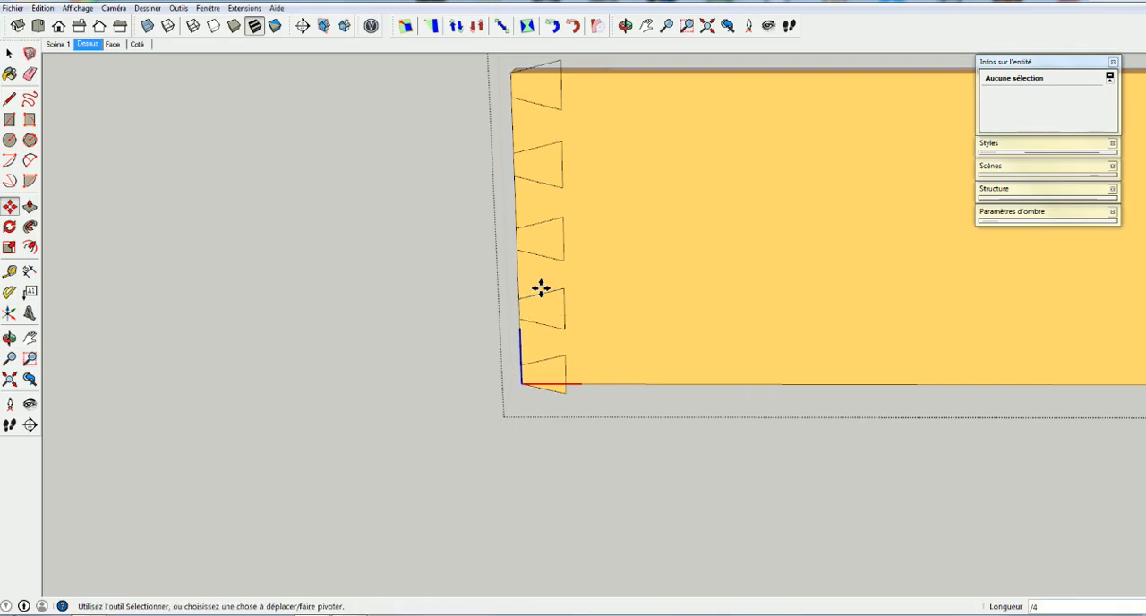
Erase the parts of the end dovetail outlines that stick out above and below the board
middle_click_drag(540, 288, 580, 268)
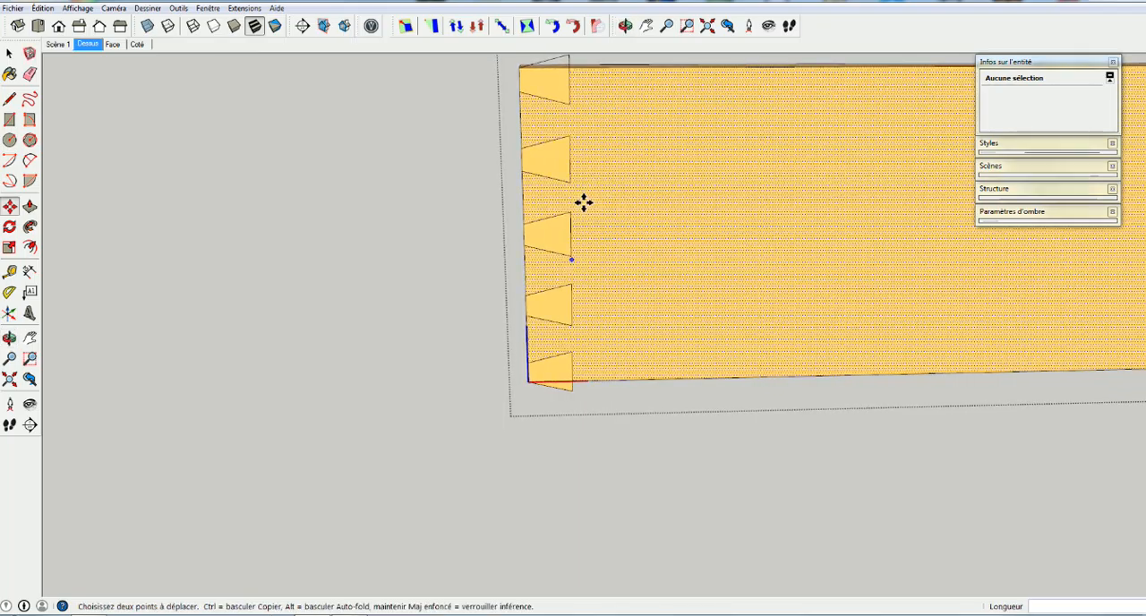
key("e")
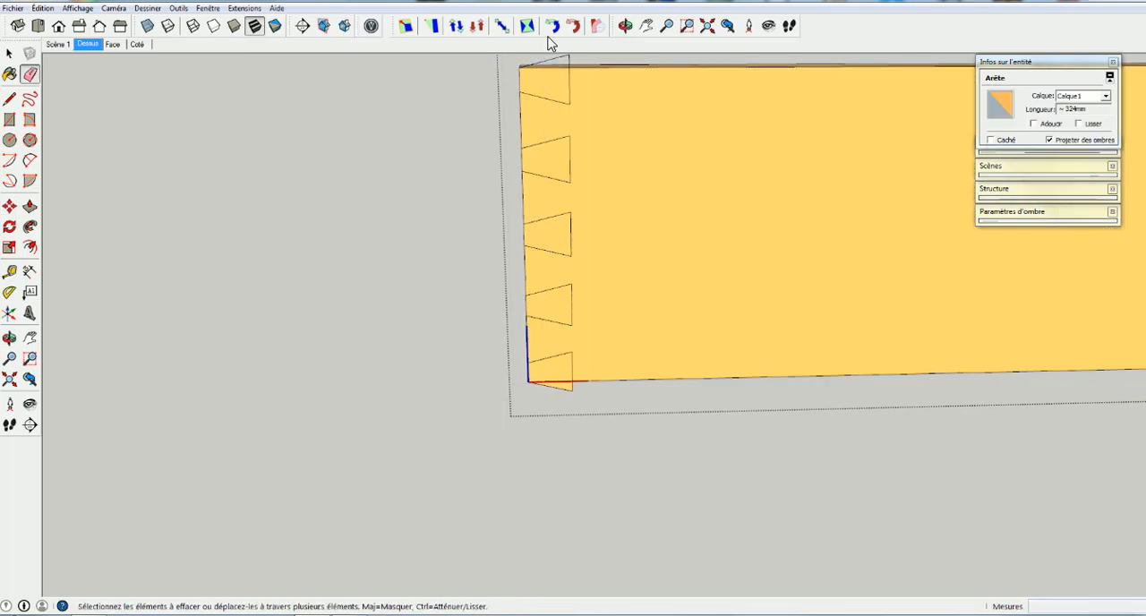
left_click_drag(577, 57, 569, 61)
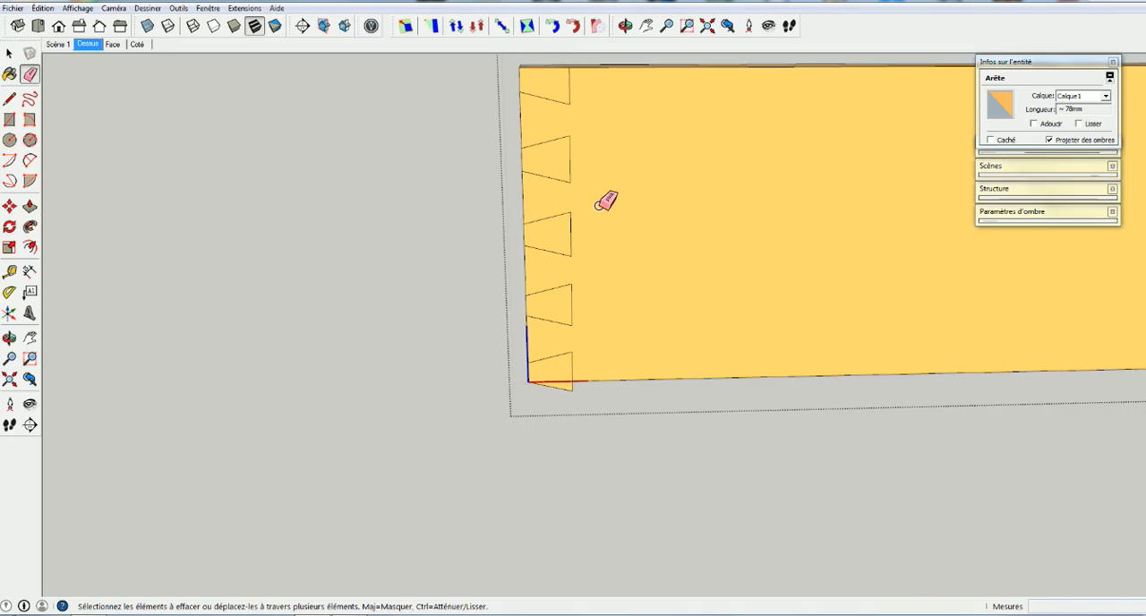
left_click(576, 390)
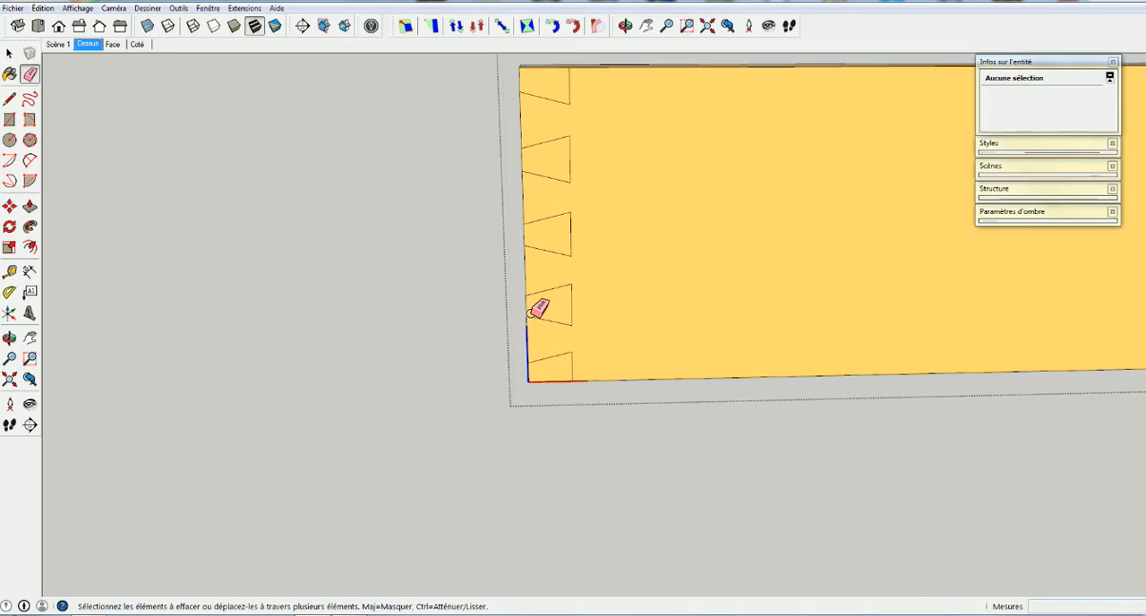
Push all five dovetail outlines 314 mm through the board's thickness to cut out the notches
key("p")
left_click(557, 80)
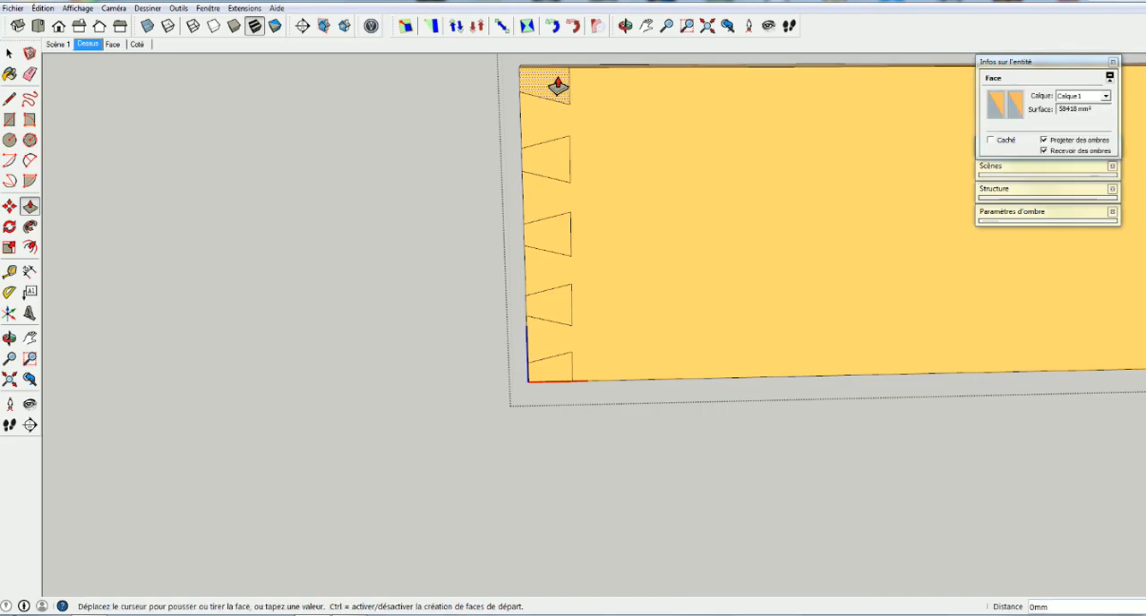
left_click(589, 70)
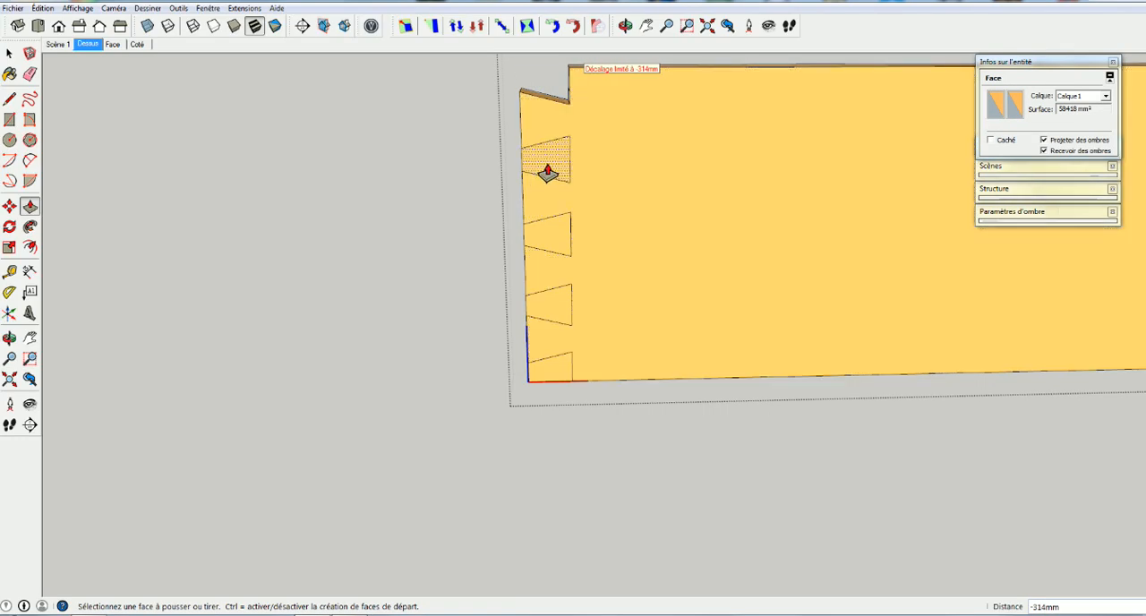
double_click(547, 172)
middle_click_drag(540, 245, 594, 256)
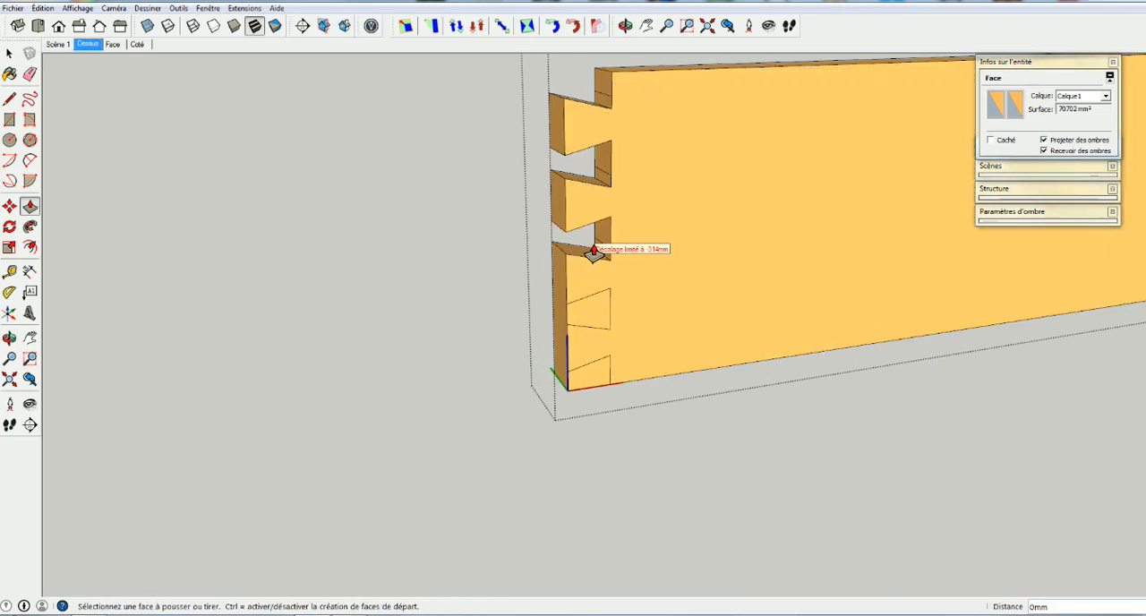
double_click(589, 315)
double_click(588, 376)
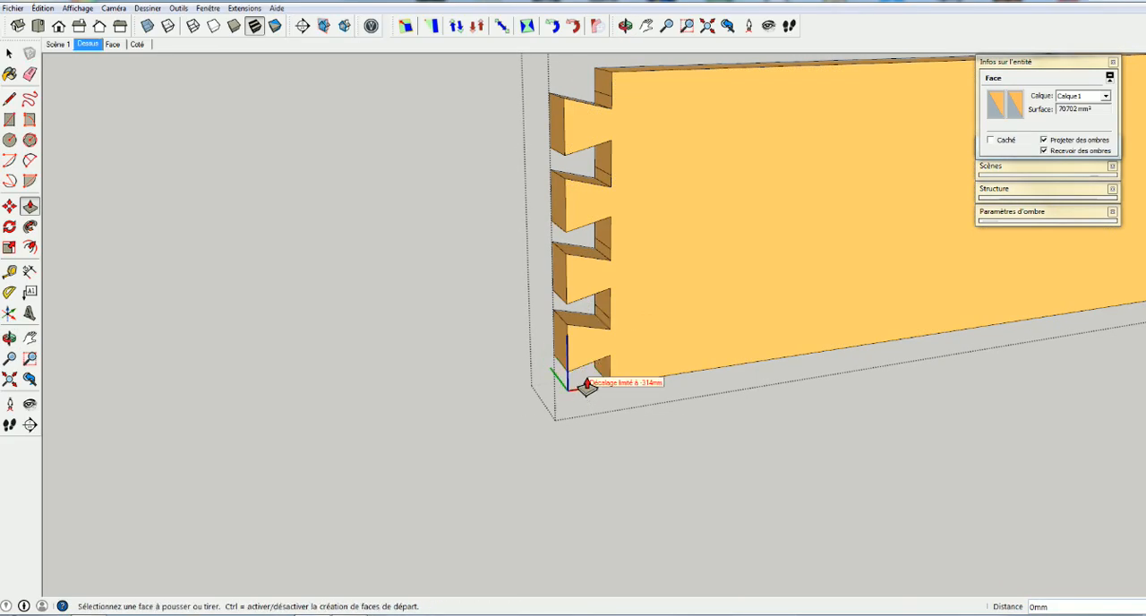
Erase the leftover edges inside the notches, then close the board component and show both boards of the joint
key("e")
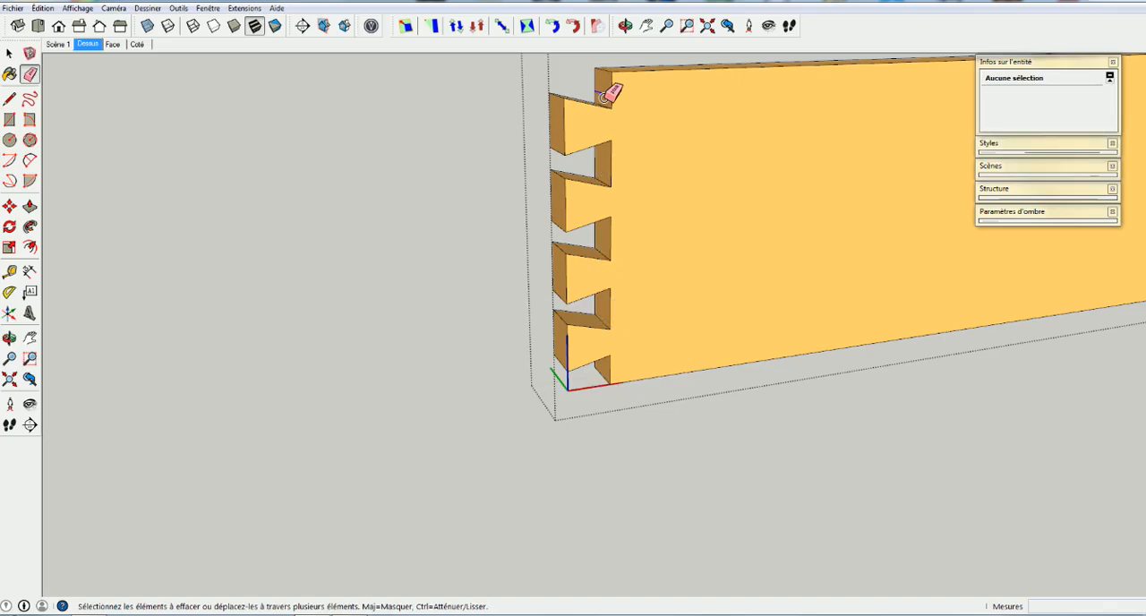
mouse_move(596, 358)
middle_mouse_down()
mouse_move(639, 242)
mouse_move(653, 237)
mouse_move(489, 338)
mouse_move(540, 327)
middle_mouse_up()
key("space")
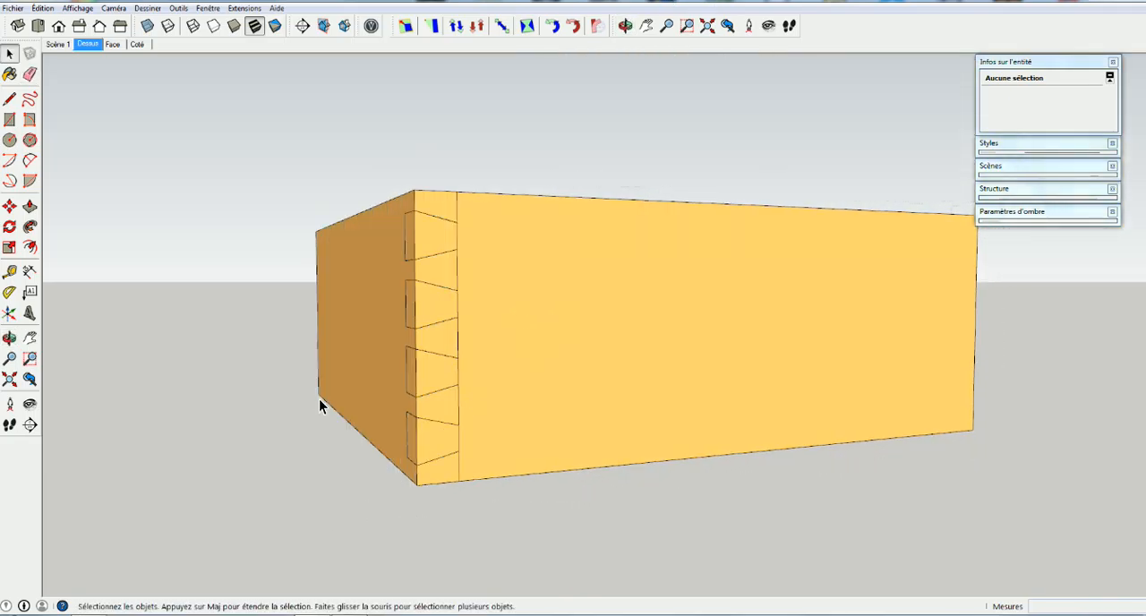
middle_click_drag(316, 404, 413, 426)
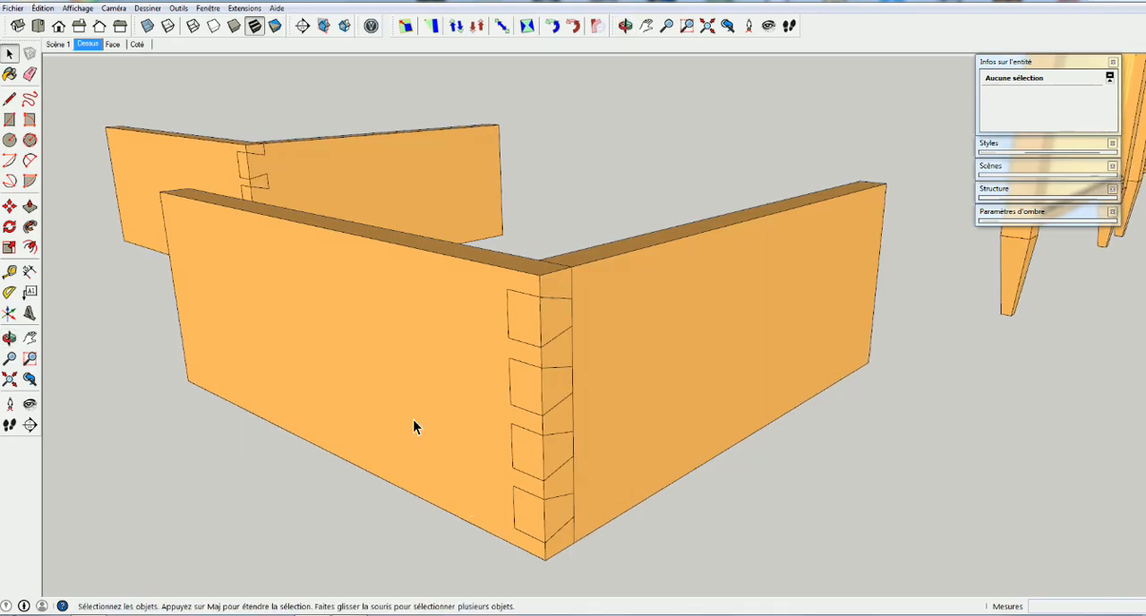
Examine the uncut board in its component with the rest of the model shown, then close it
double_click(407, 347)
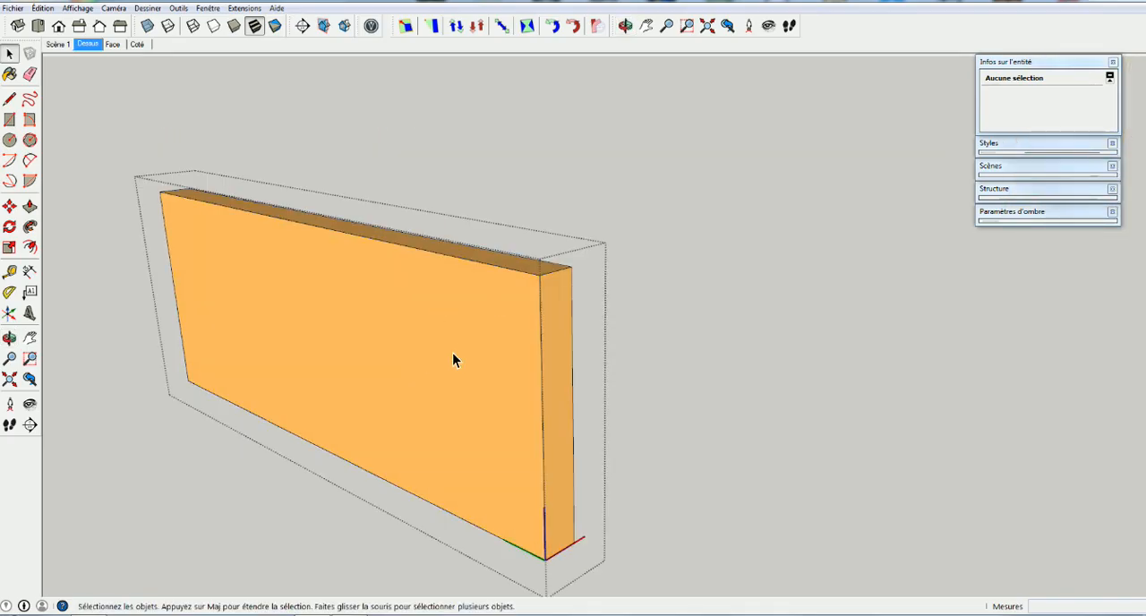
key("i")
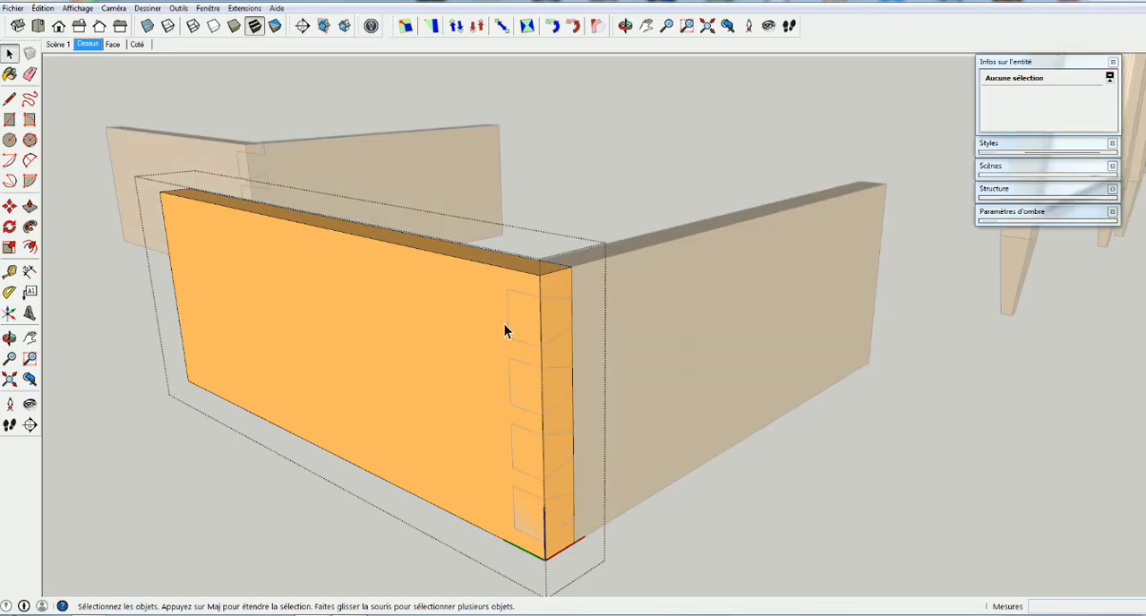
middle_click_drag(428, 328, 399, 285)
key("space")
left_click(402, 473)
Explode the uncut board component into loose geometry
left_click(578, 278)
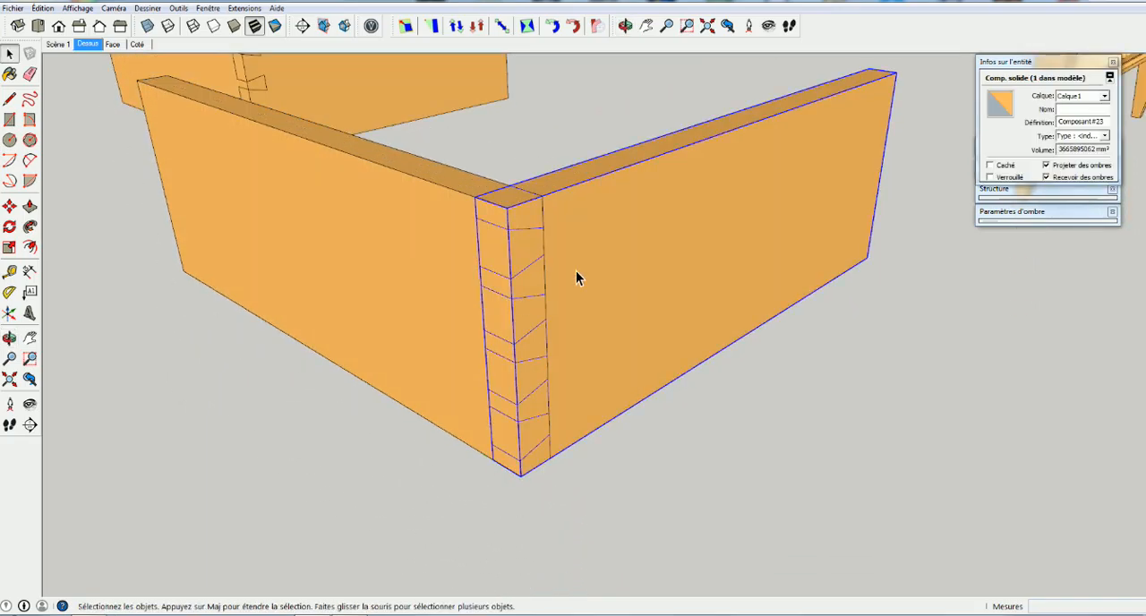
left_click(360, 258)
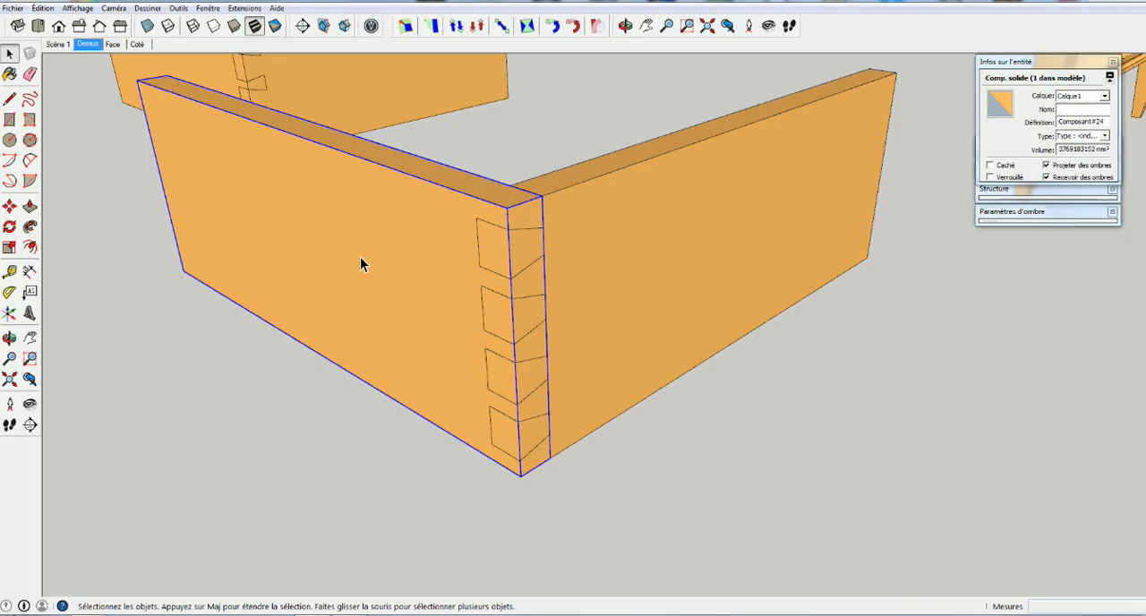
right_click(360, 259)
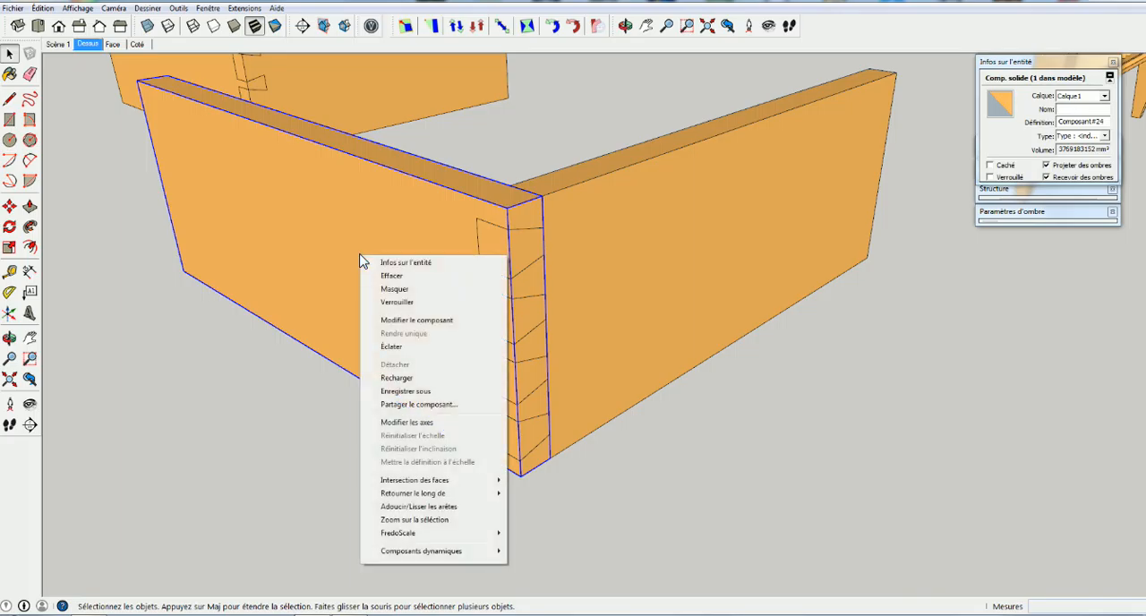
left_click(387, 347)
left_click(382, 263)
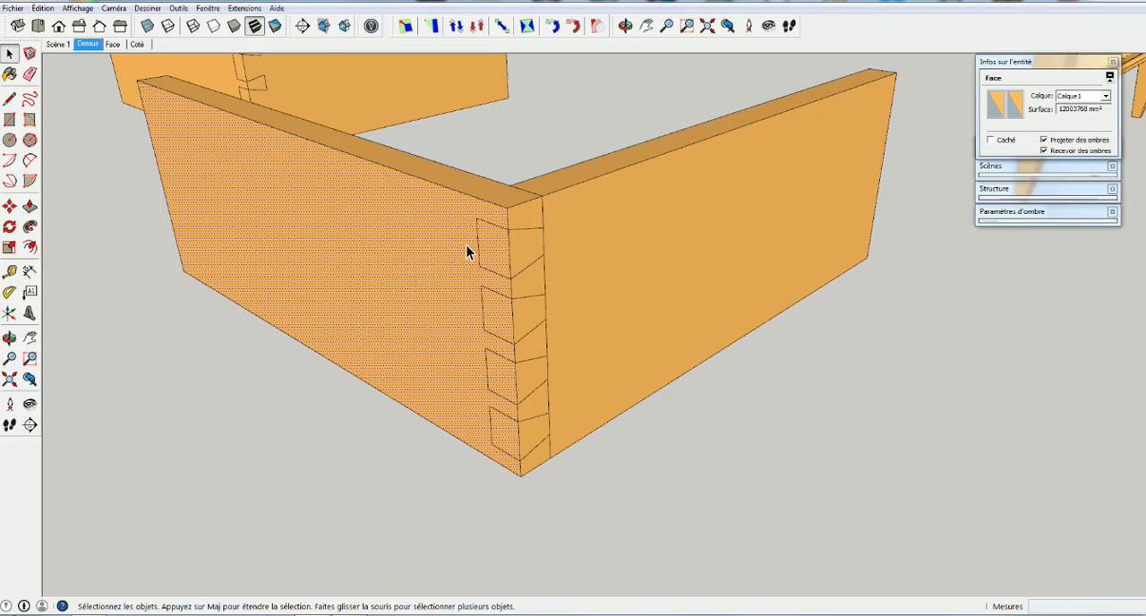
Intersect the faces of the exploded board's end and the dovetailed board with the model
left_click_drag(591, 137, 463, 445)
left_click_drag(459, 485, 459, 494)
right_click(475, 325)
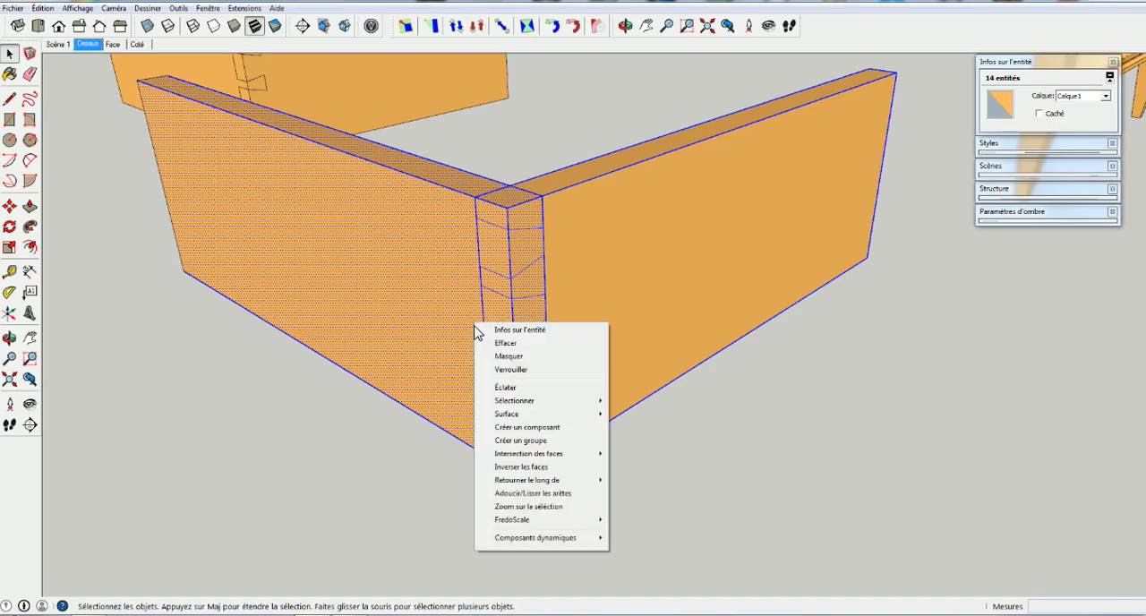
mouse_move(515, 454)
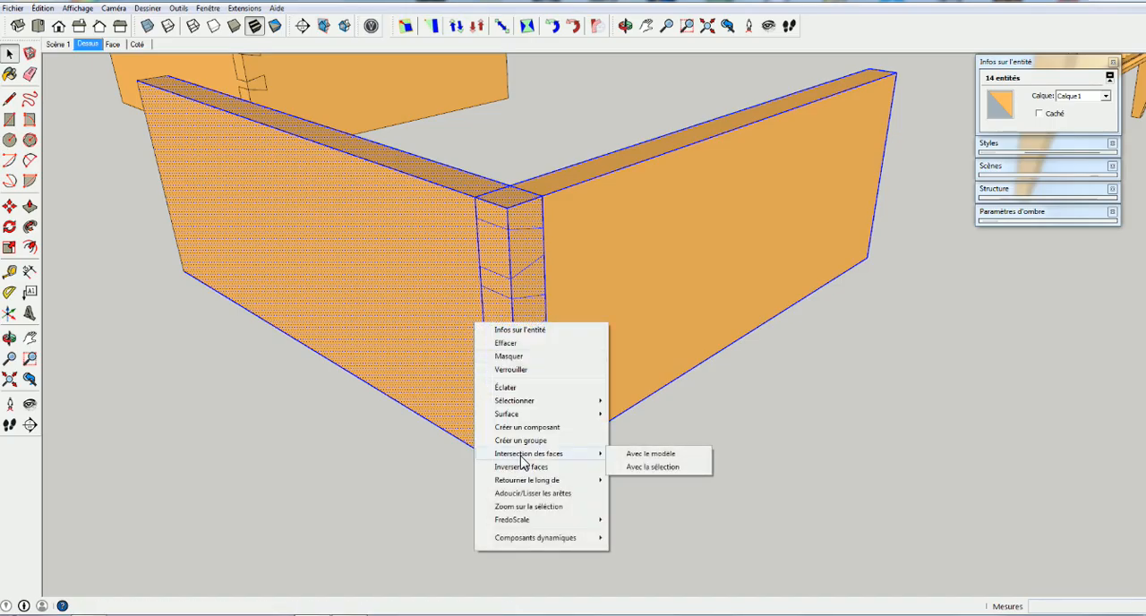
left_click(668, 458)
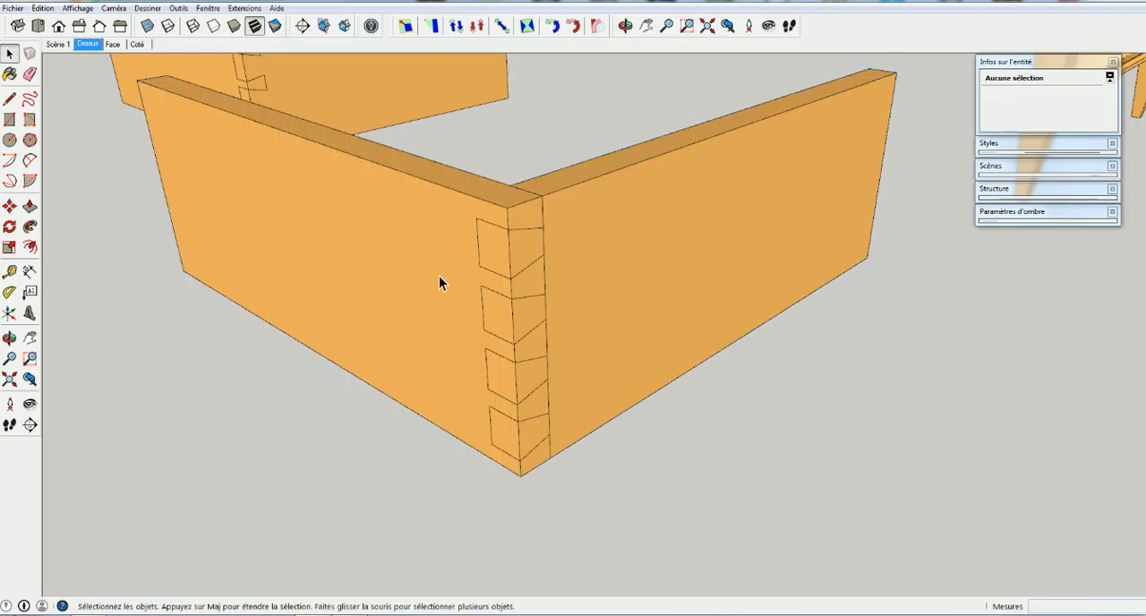
Make a new component from all the connected faces and edges of the exploded board
left_click(596, 265)
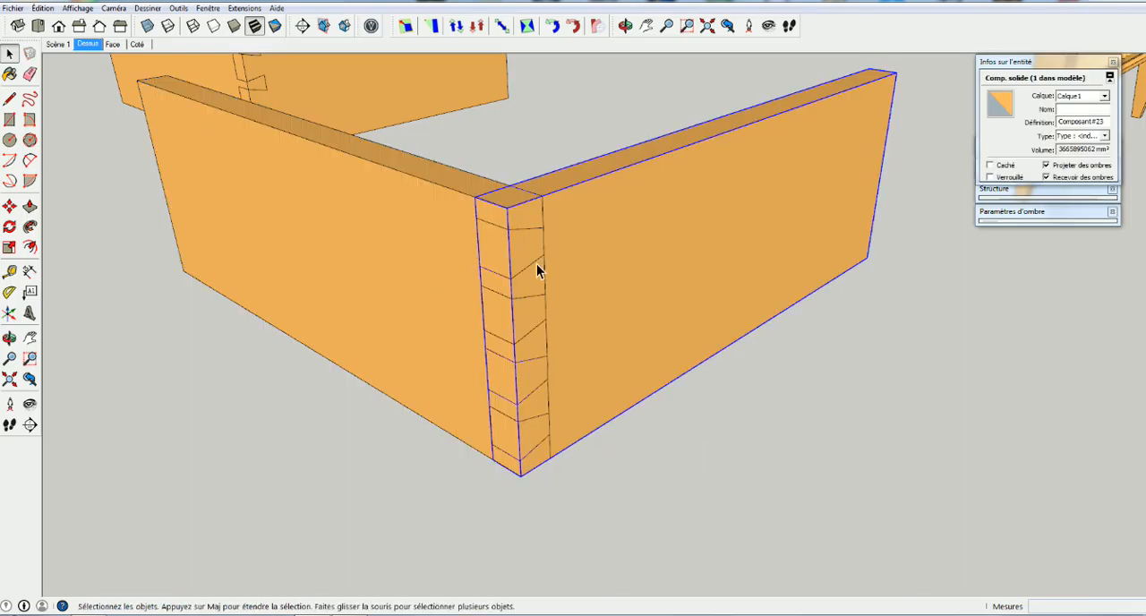
left_click(373, 260)
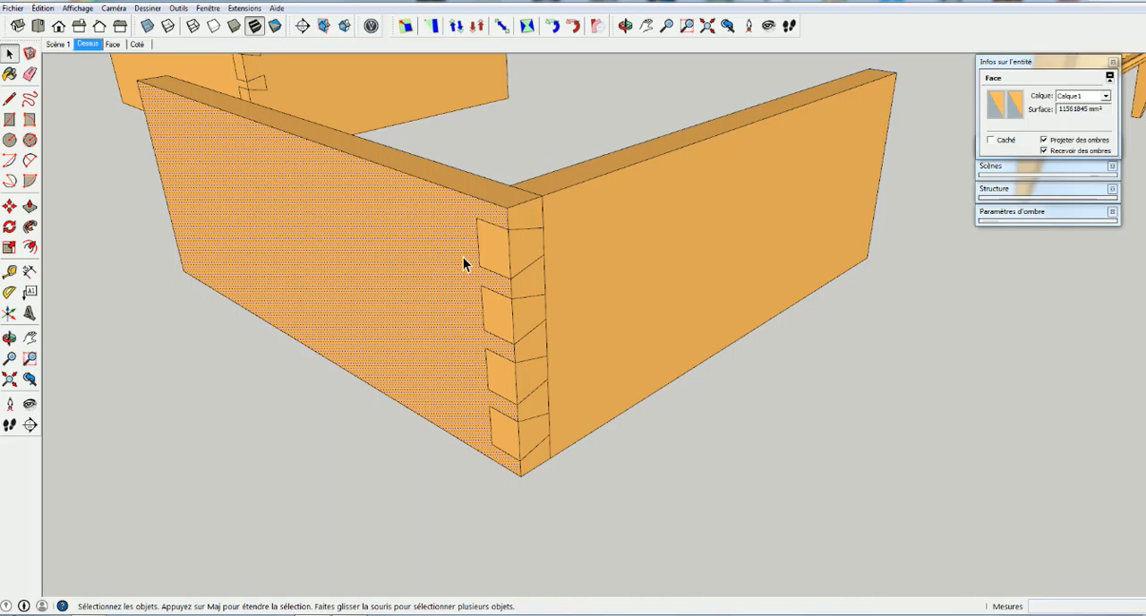
left_click(507, 195)
left_click(517, 282)
left_click(482, 288)
left_click(467, 280)
triple_click(369, 209)
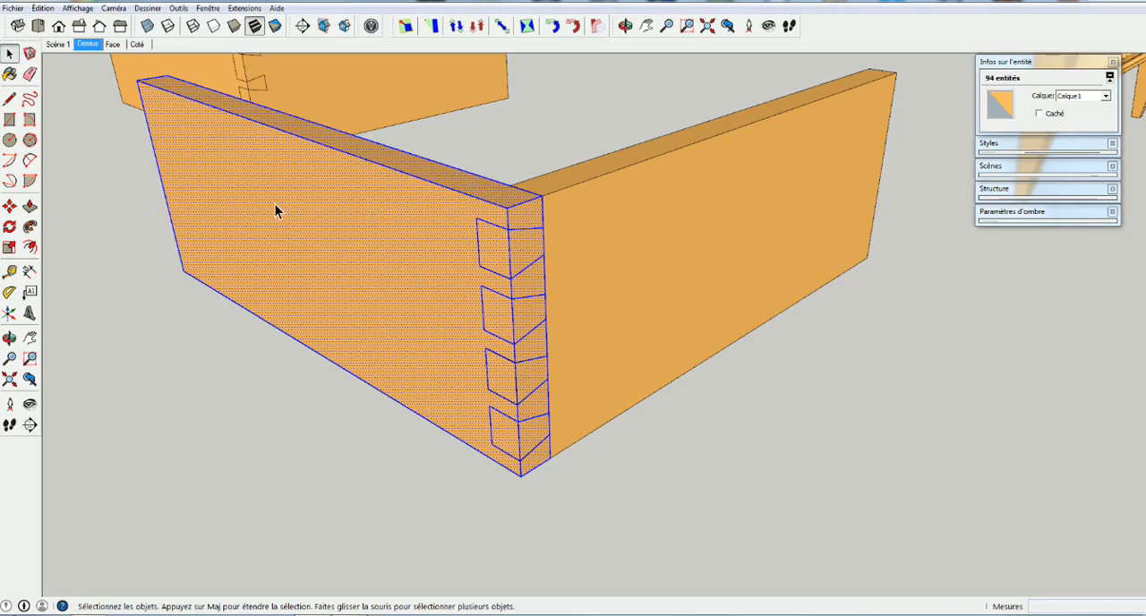
right_click(362, 276)
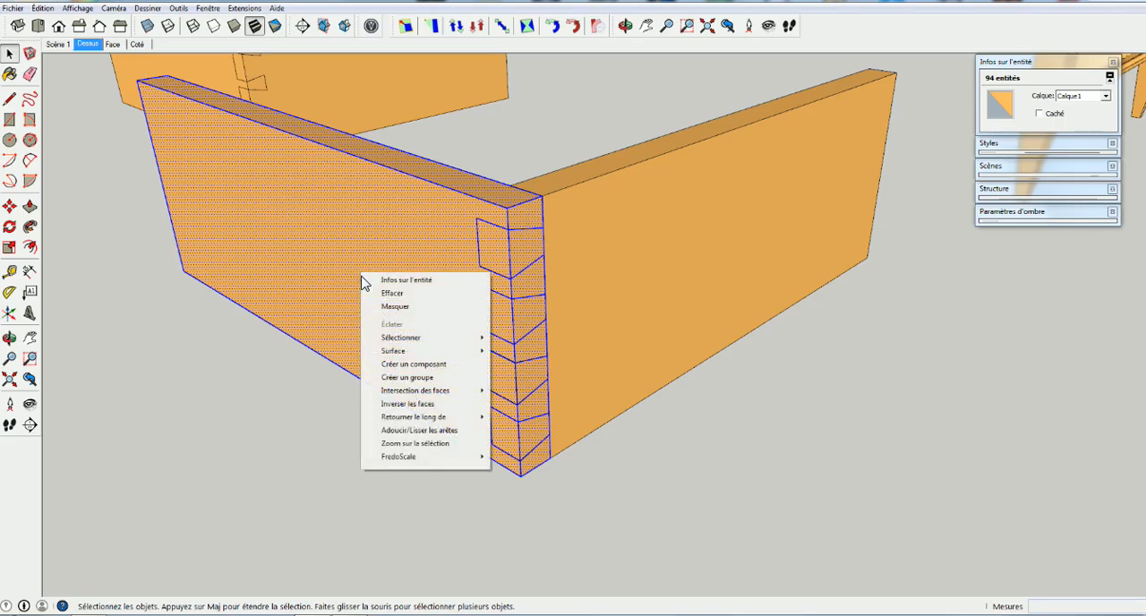
left_click(410, 366)
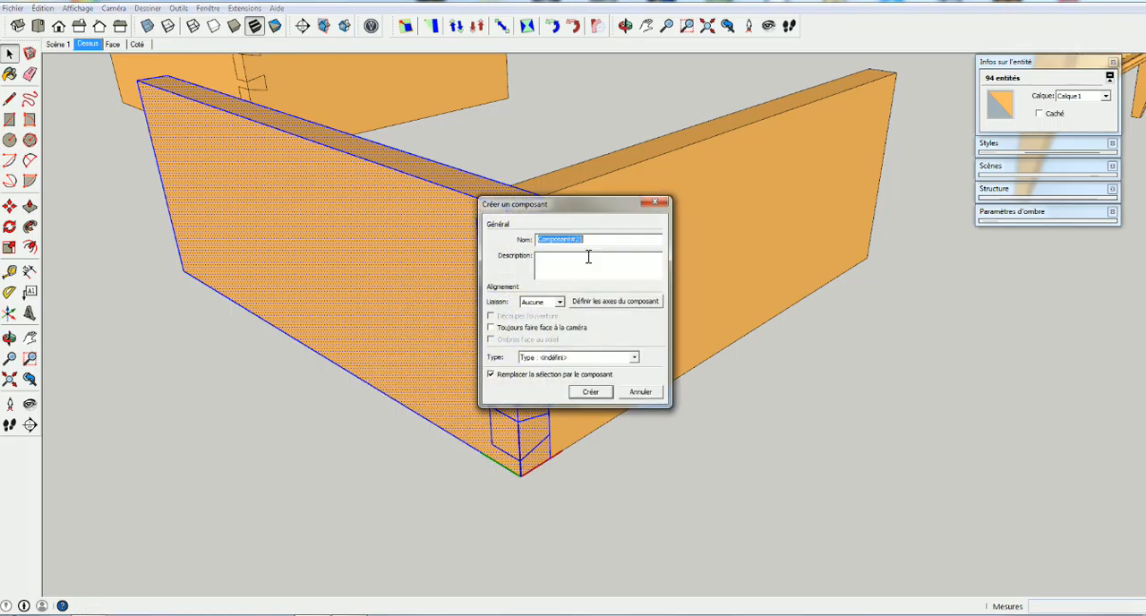
left_click(588, 392)
Open the new board component for editing and hide the rest of the model
double_click(494, 244)
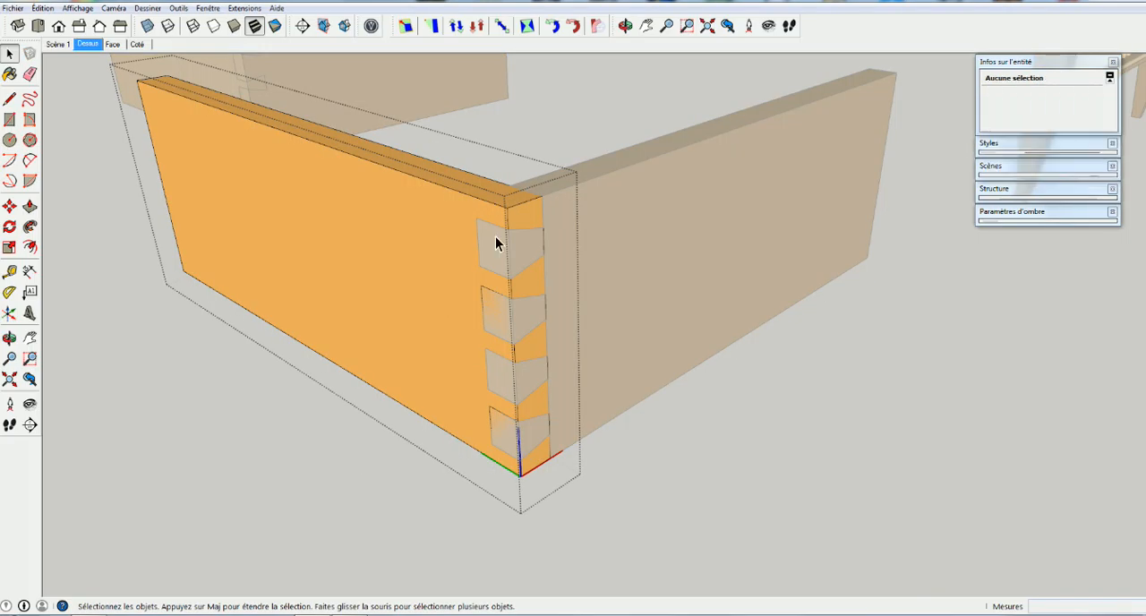
left_click(77, 8)
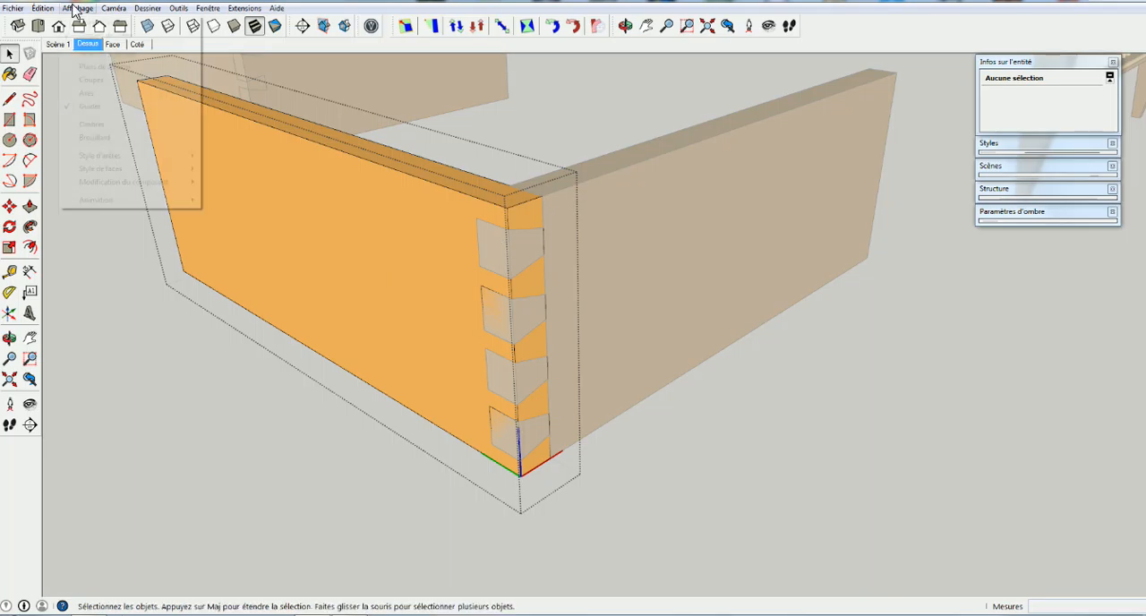
mouse_move(125, 182)
left_click(235, 184)
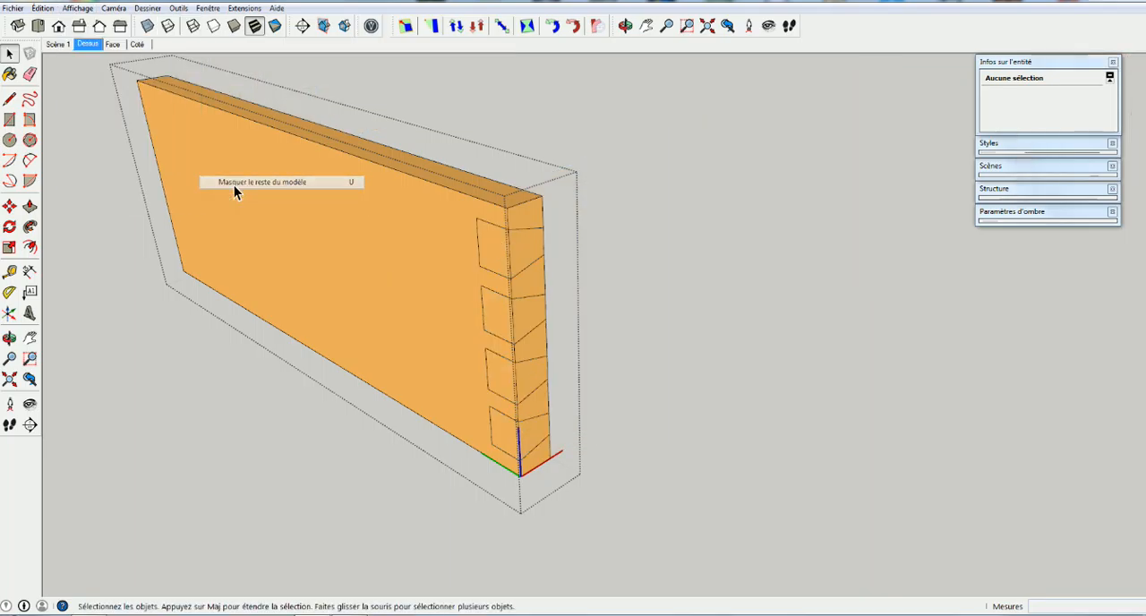
Push the four dovetail outlines on the board's end 314 mm through its thickness to cut the sockets
middle_click_drag(542, 266, 458, 228)
key("p")
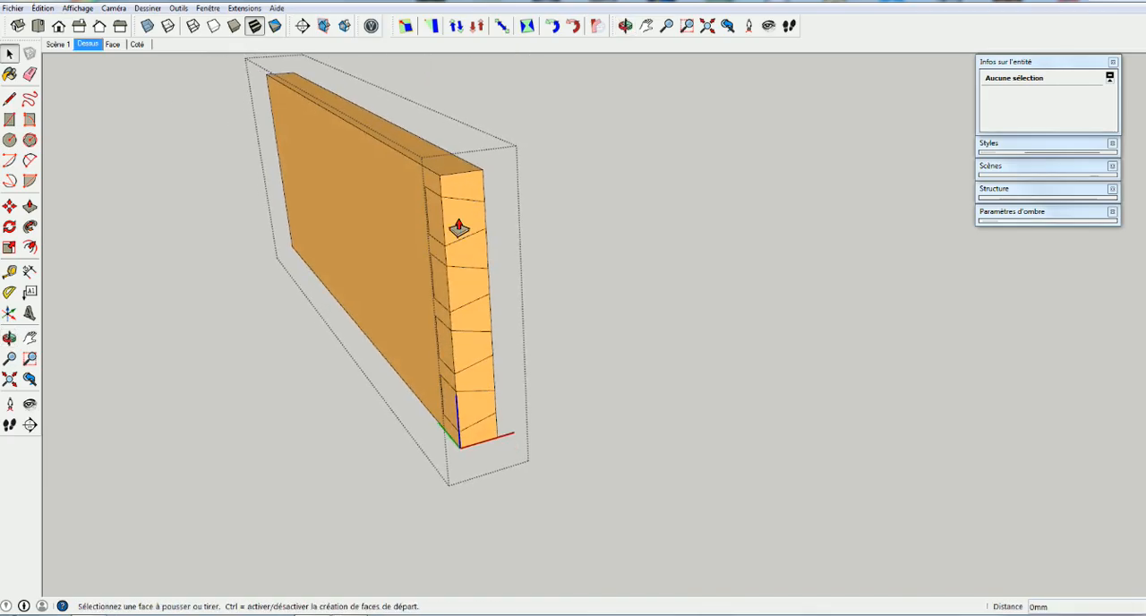
left_click(458, 228)
left_click(430, 218)
left_click(460, 295)
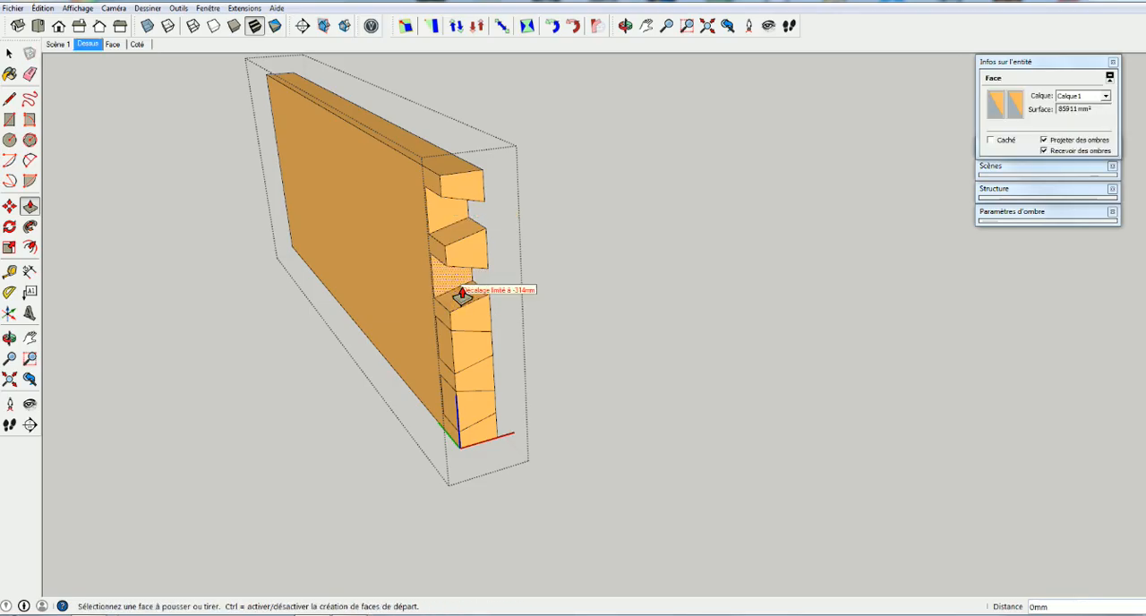
double_click(473, 355)
double_click(477, 404)
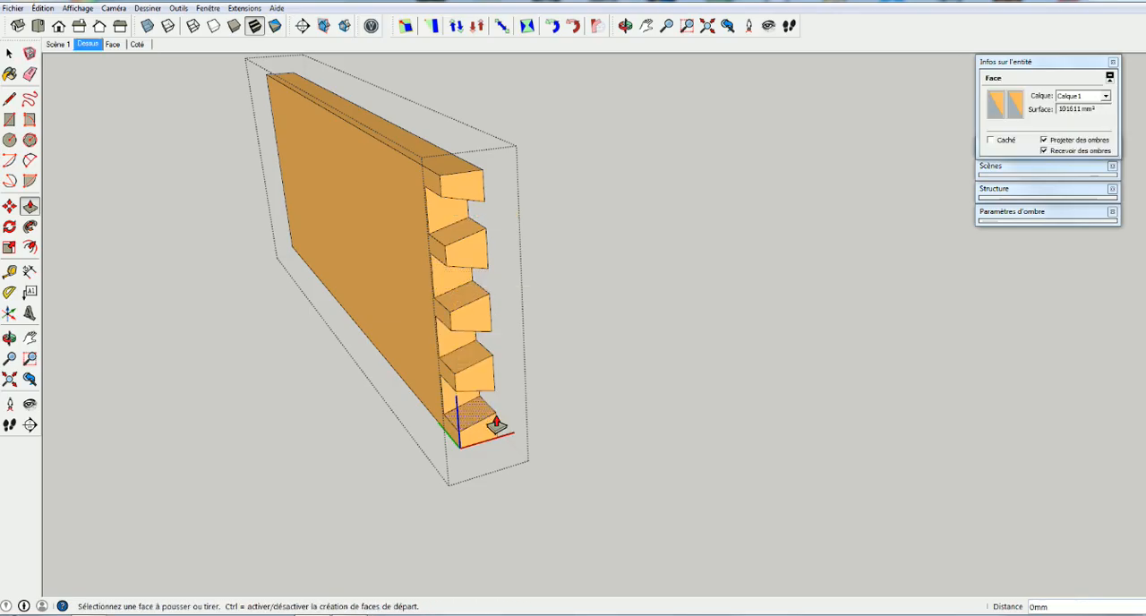
key("space")
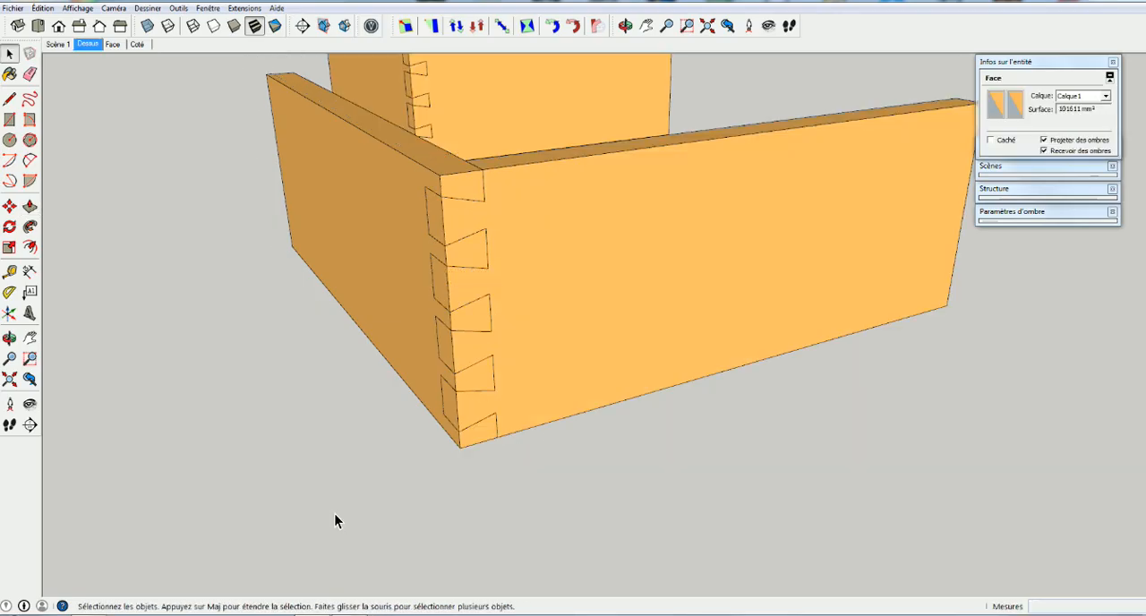
middle_click_drag(334, 513, 382, 501)
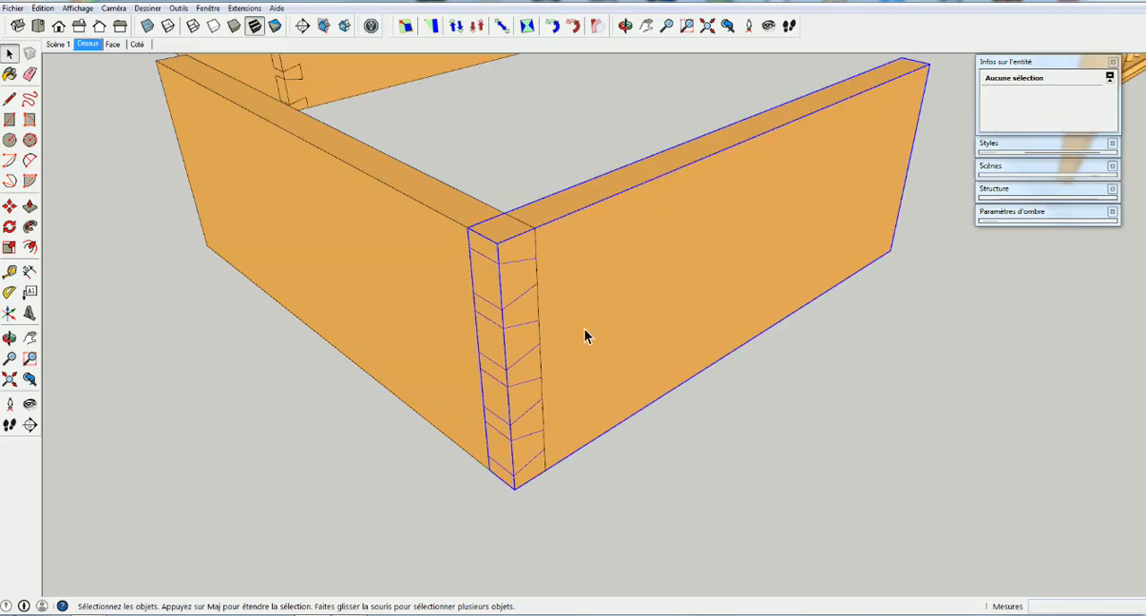
Inspect the dovetailed board and the uncut board in turn by opening and closing each component
double_click(583, 330)
left_click(213, 478)
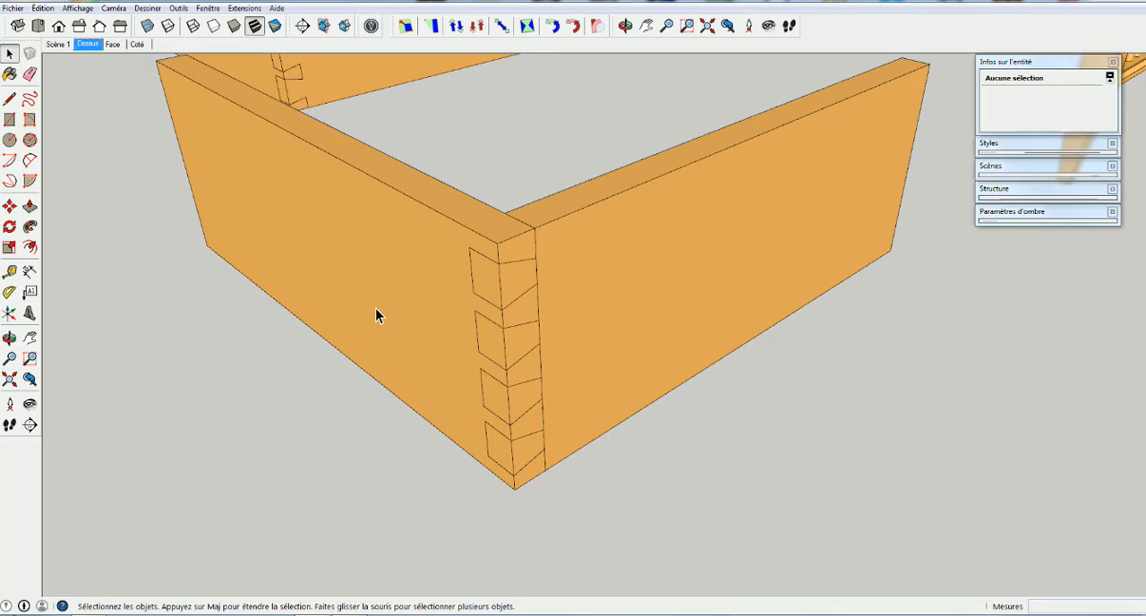
double_click(375, 309)
key("Escape")
Copy all the dovetail faces and edges at the end of the dovetailed board, then close its component
double_click(586, 339)
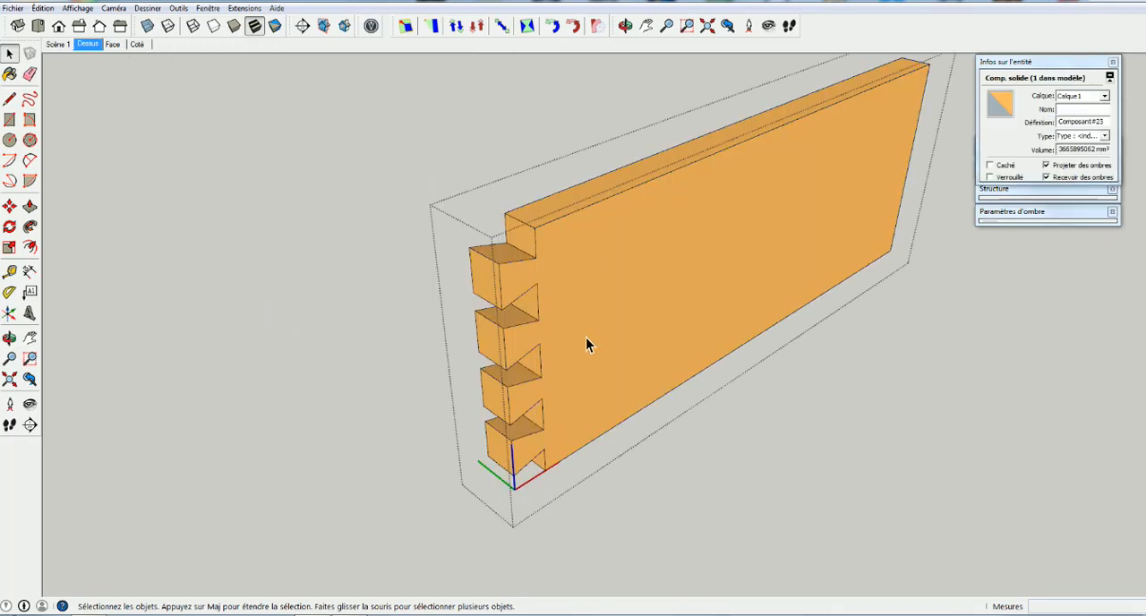
left_click(450, 208)
left_click_drag(443, 201, 563, 493)
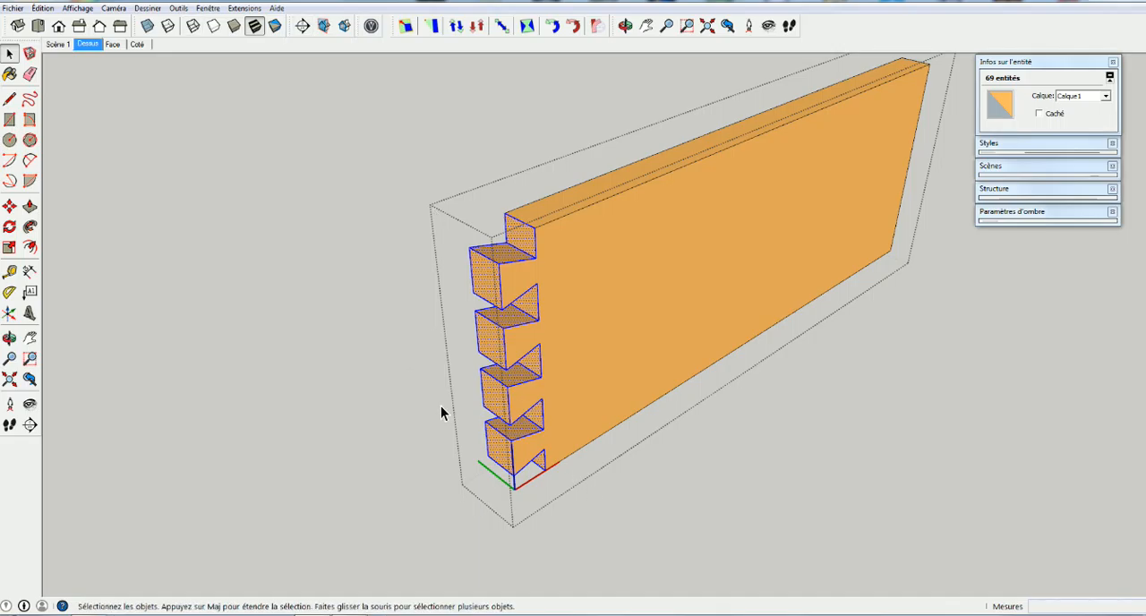
left_click(395, 504)
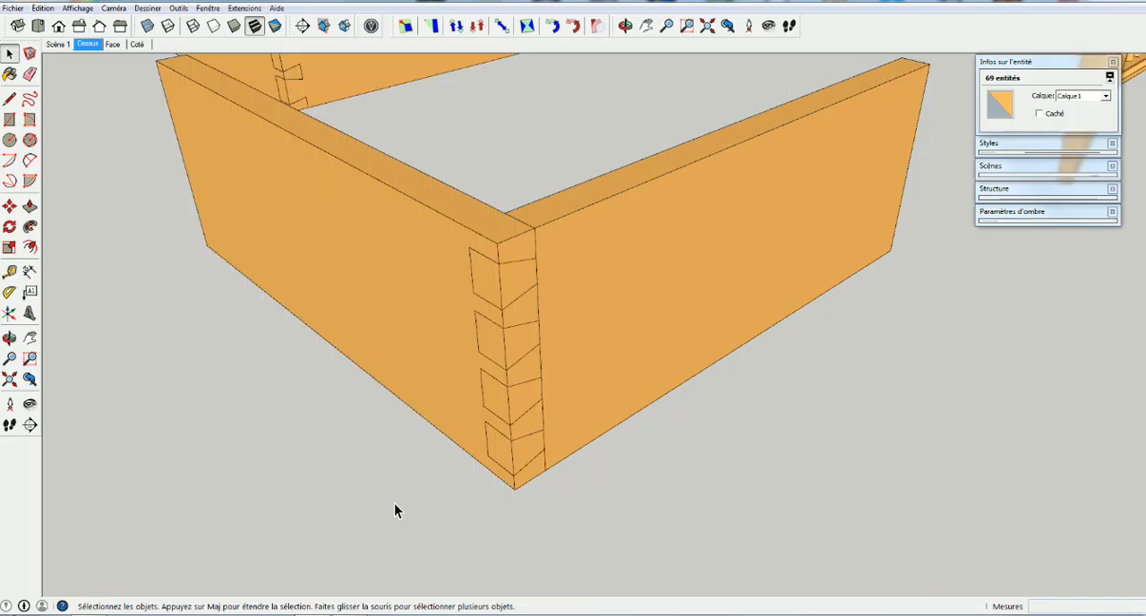
Paste the copied dovetail geometry inside the uncut board's component, beside its end
double_click(372, 311)
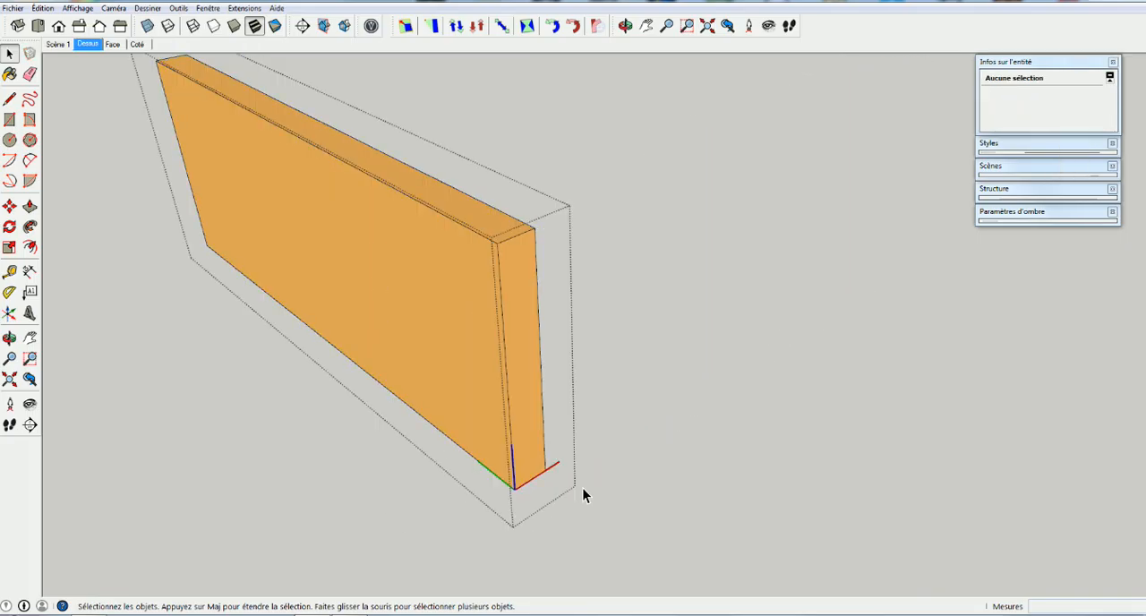
key("ctrl+v")
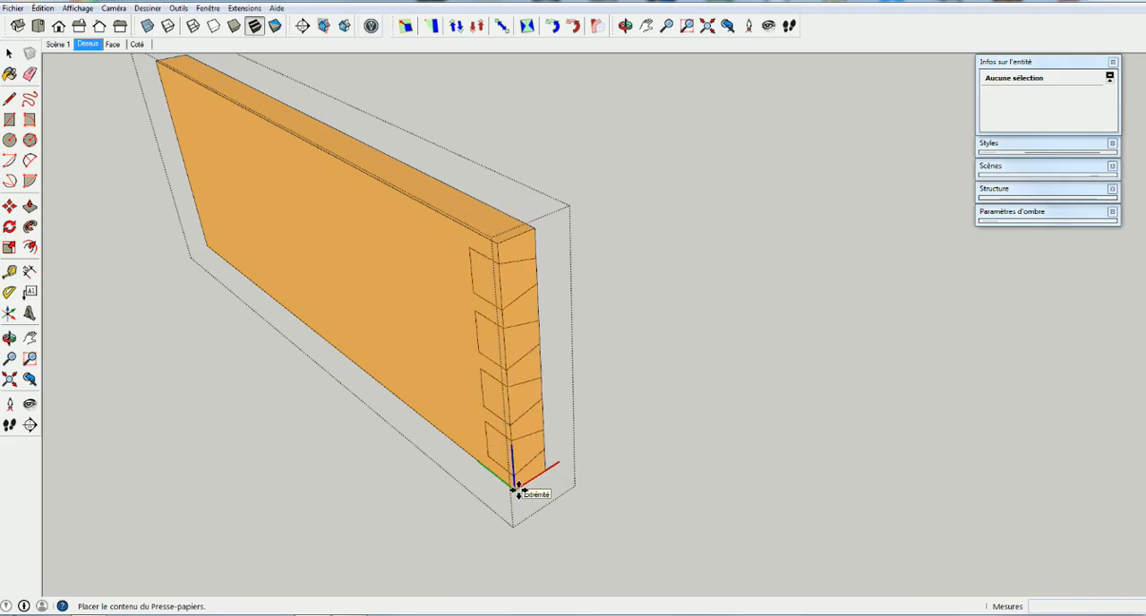
left_click(626, 461)
Move the pasted dovetail geometry by its bottom corner onto the matching bottom corner of the board's end
key("m")
middle_click_drag(629, 476, 401, 421)
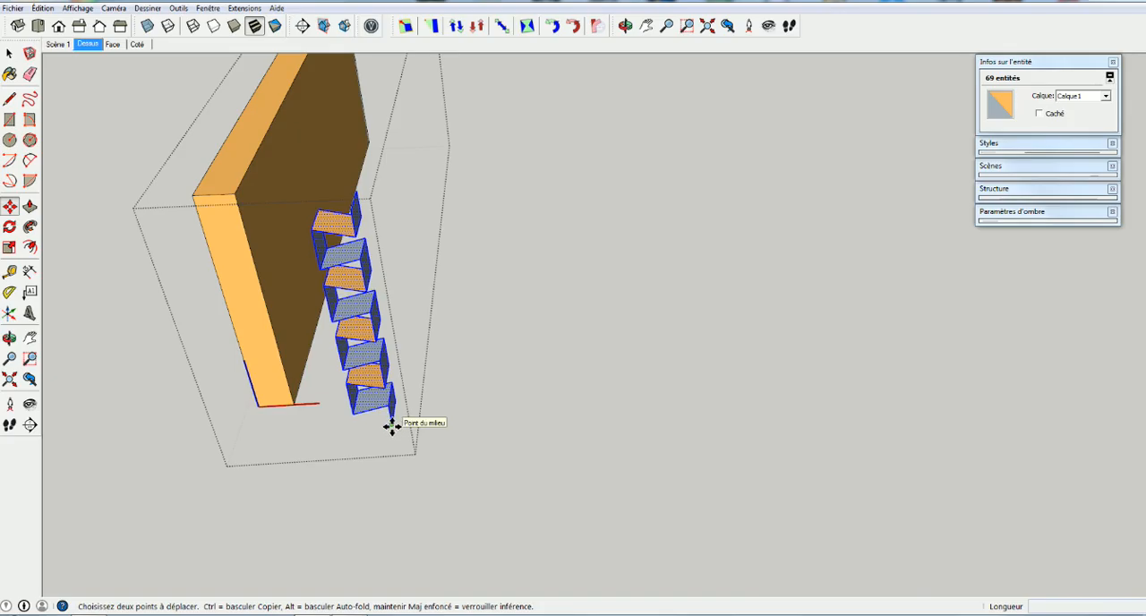
left_click(394, 425)
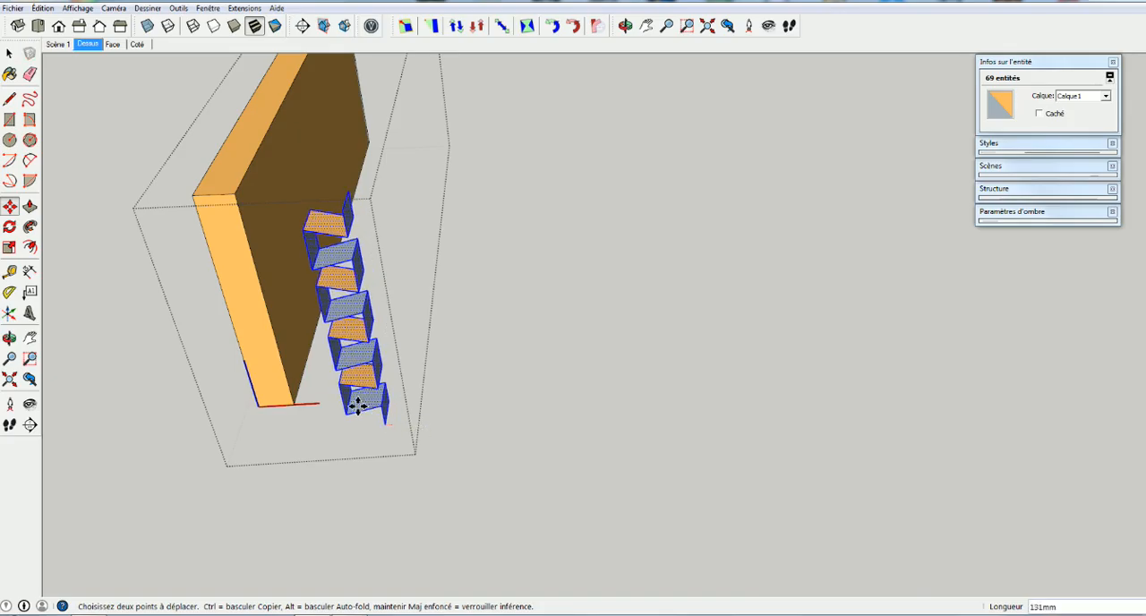
left_click(296, 403)
key("o")
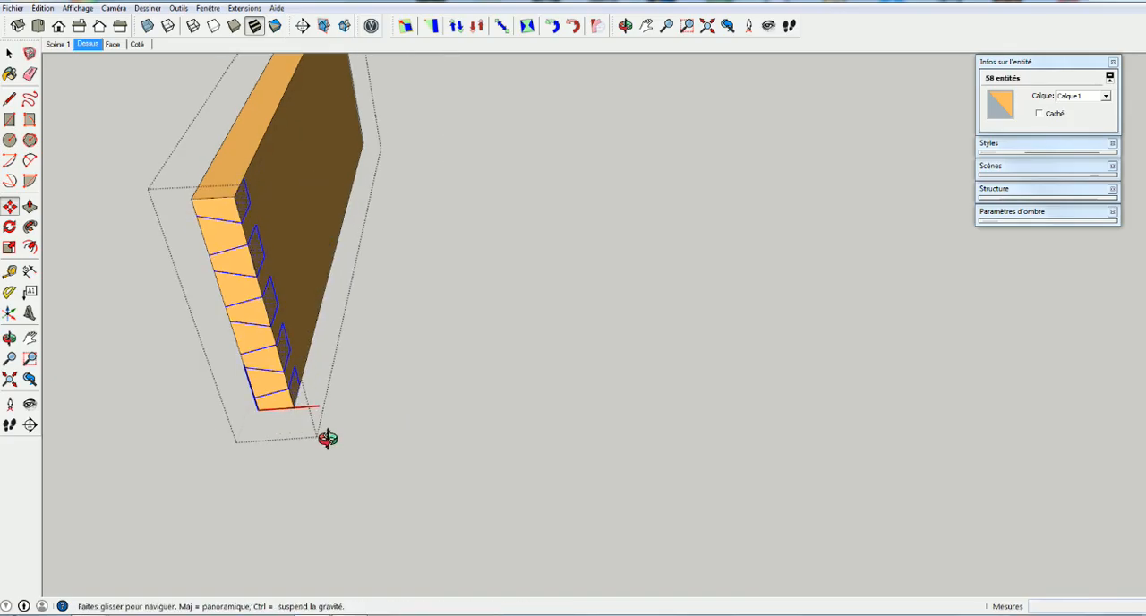
left_click_drag(325, 434, 668, 330)
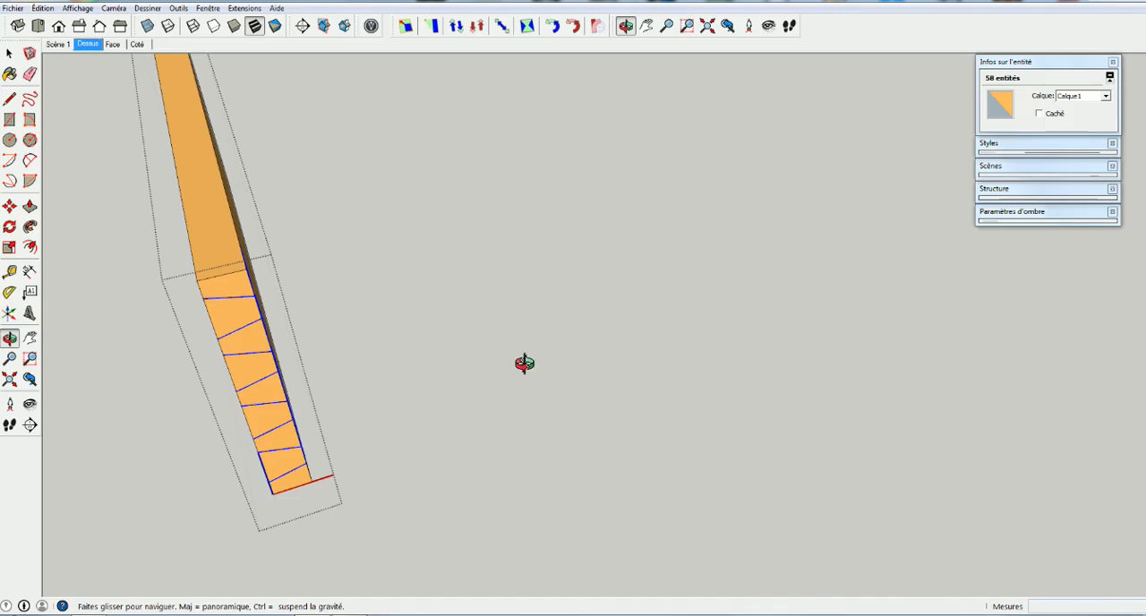
left_click_drag(521, 364, 341, 371)
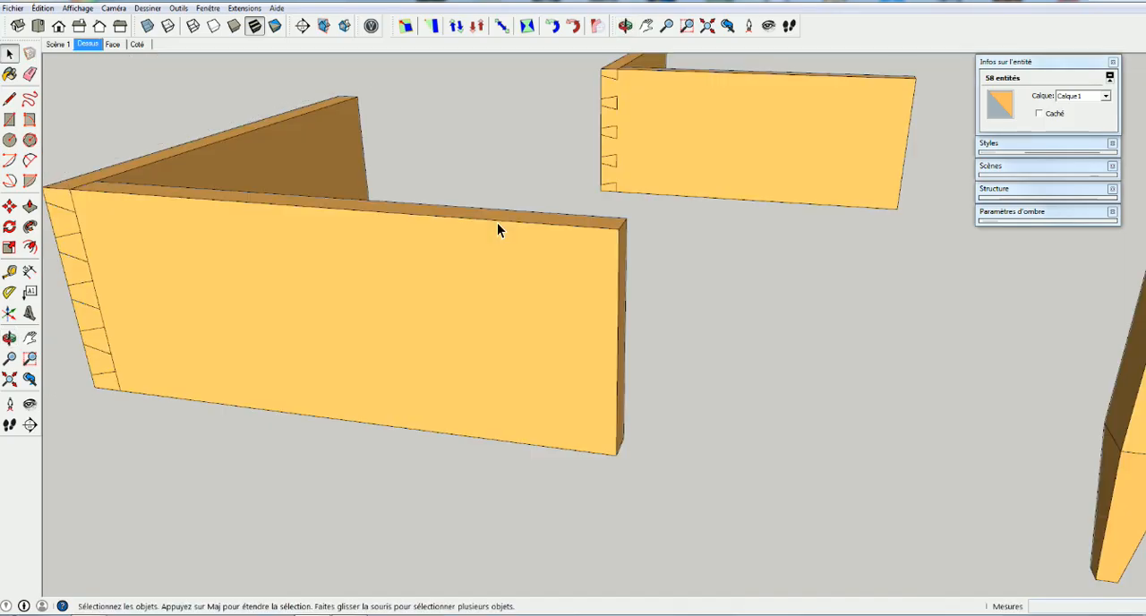
Open the mating board's component and push the uppermost waste face between the pins 314 mm through its end
double_click(626, 62)
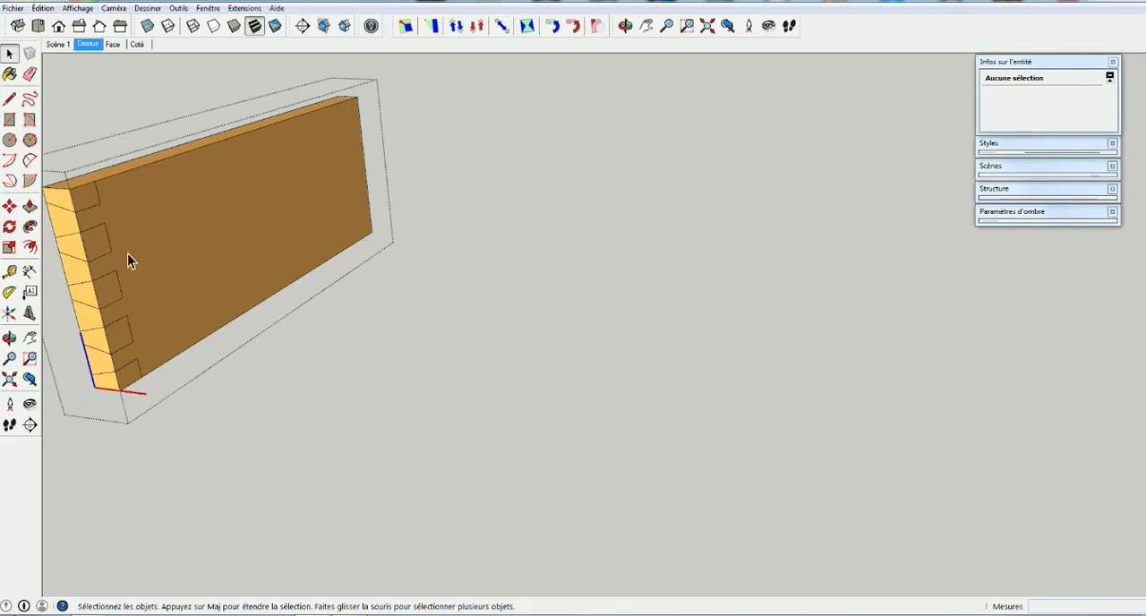
middle_click_drag(128, 256, 626, 293)
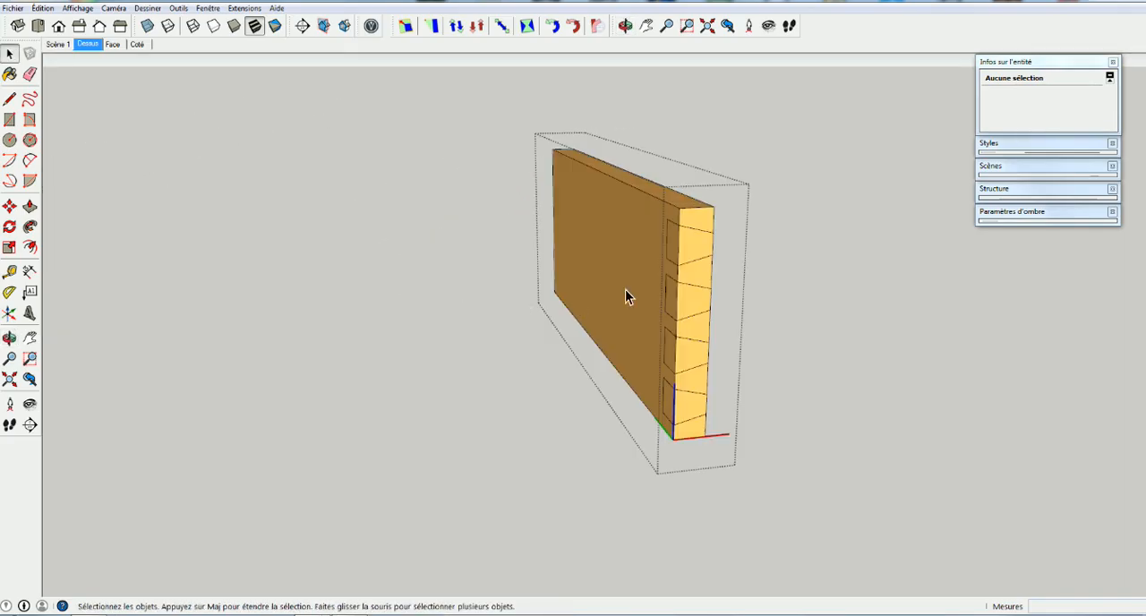
scroll(693, 230, "up", 2)
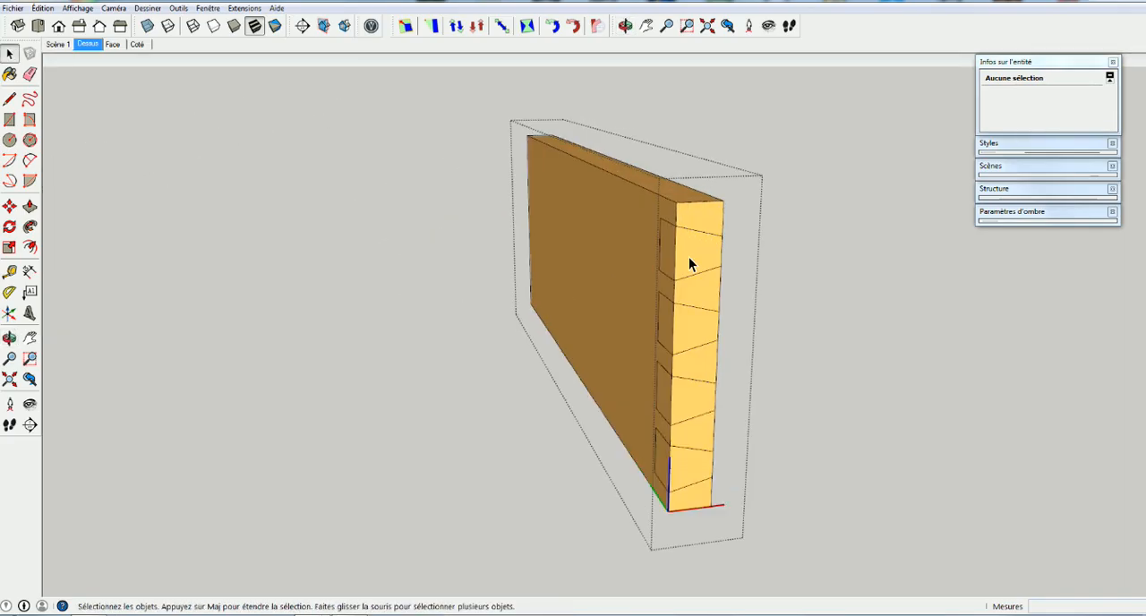
scroll(689, 264, "up", 2)
left_click(688, 265)
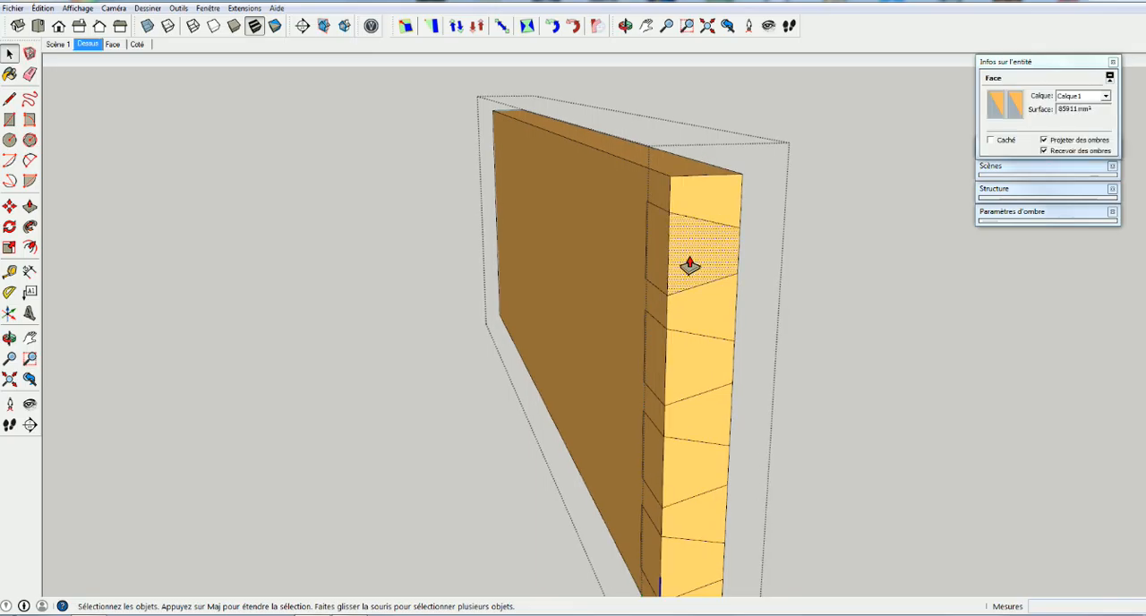
left_click_drag(689, 264, 651, 259)
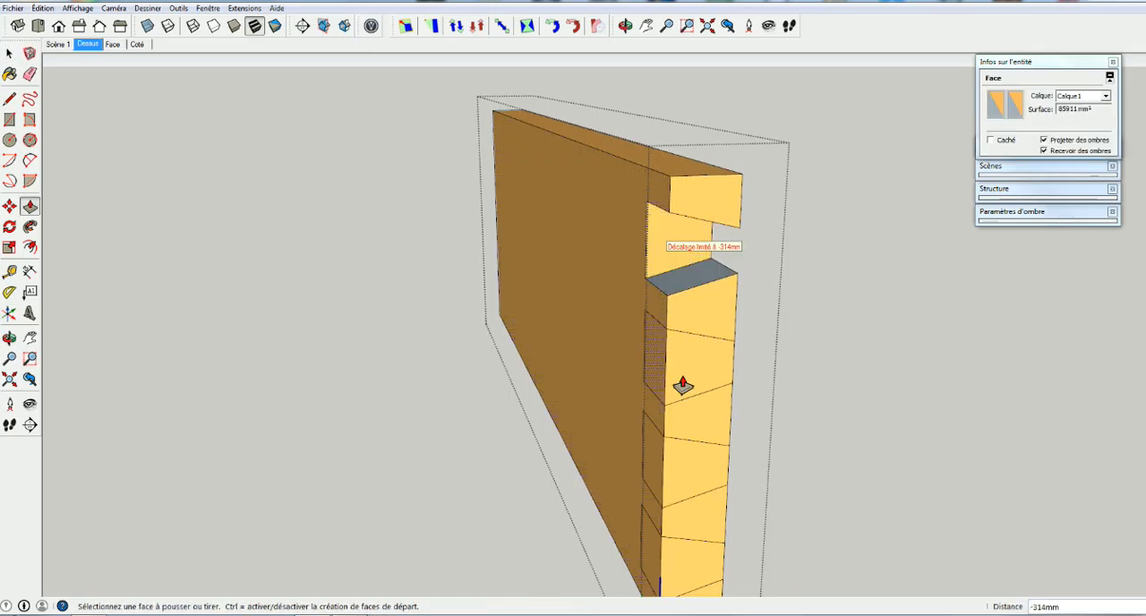
Repeat the same Push/Pull cut on the three remaining waste faces below, then close the board's component
double_click(682, 386)
double_click(680, 483)
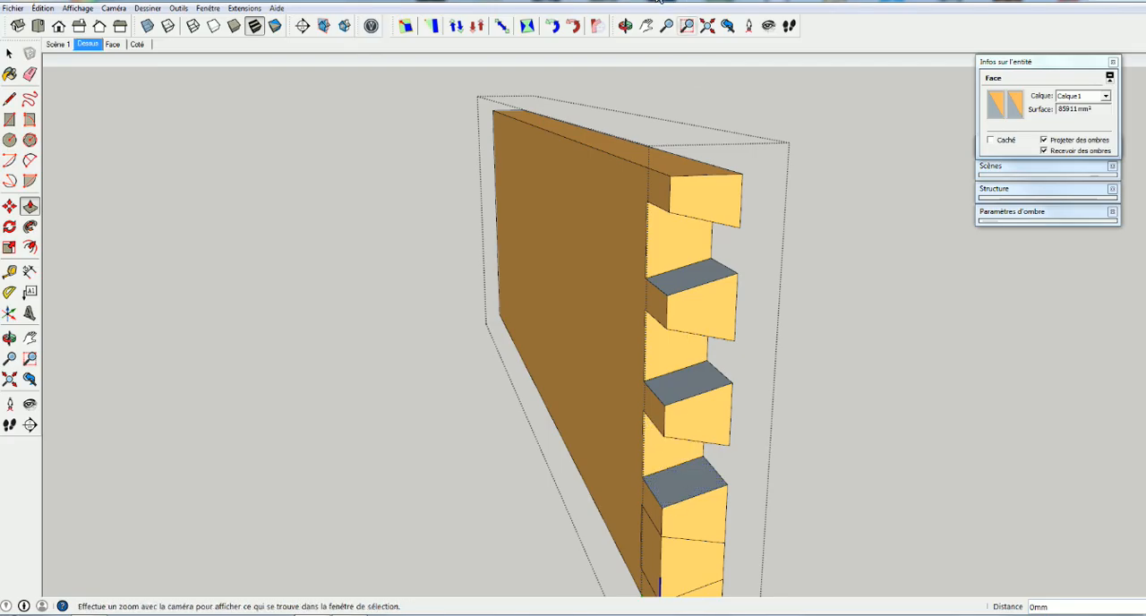
double_click(687, 563)
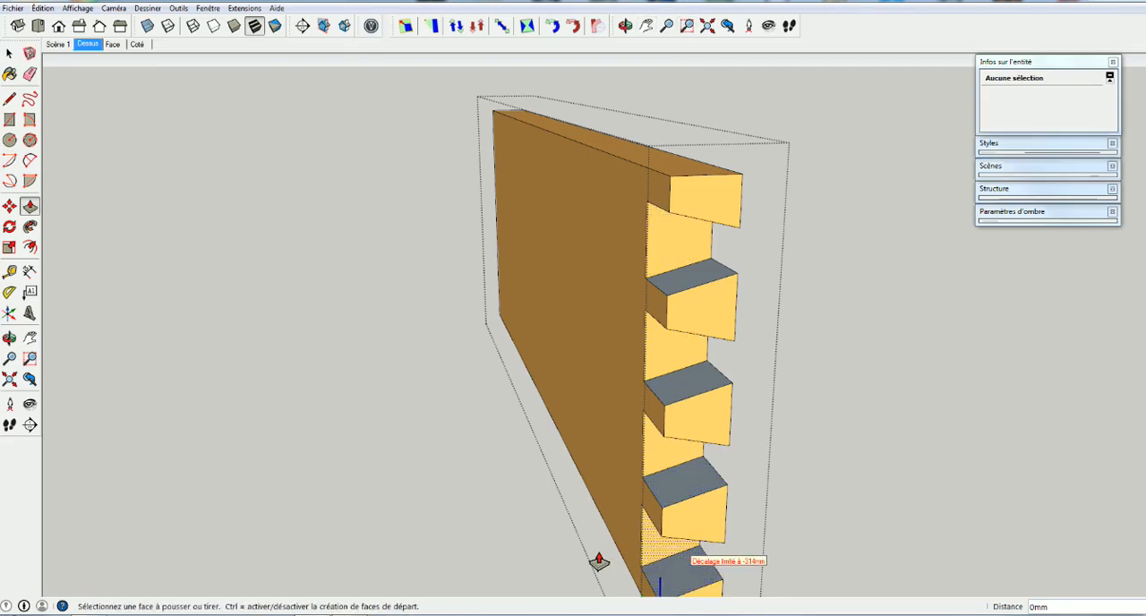
key("space")
left_click(414, 521)
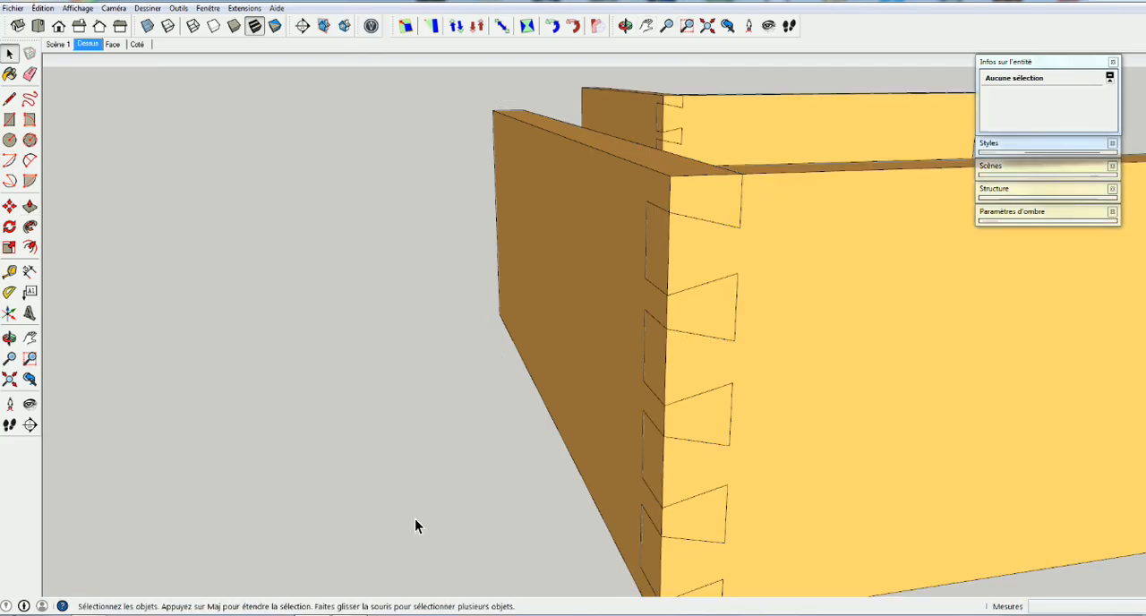
Examine the assembled dovetail corner from several angles, along with the other finished models around it
middle_click_drag(412, 524, 470, 611)
scroll(419, 542, "down", 5)
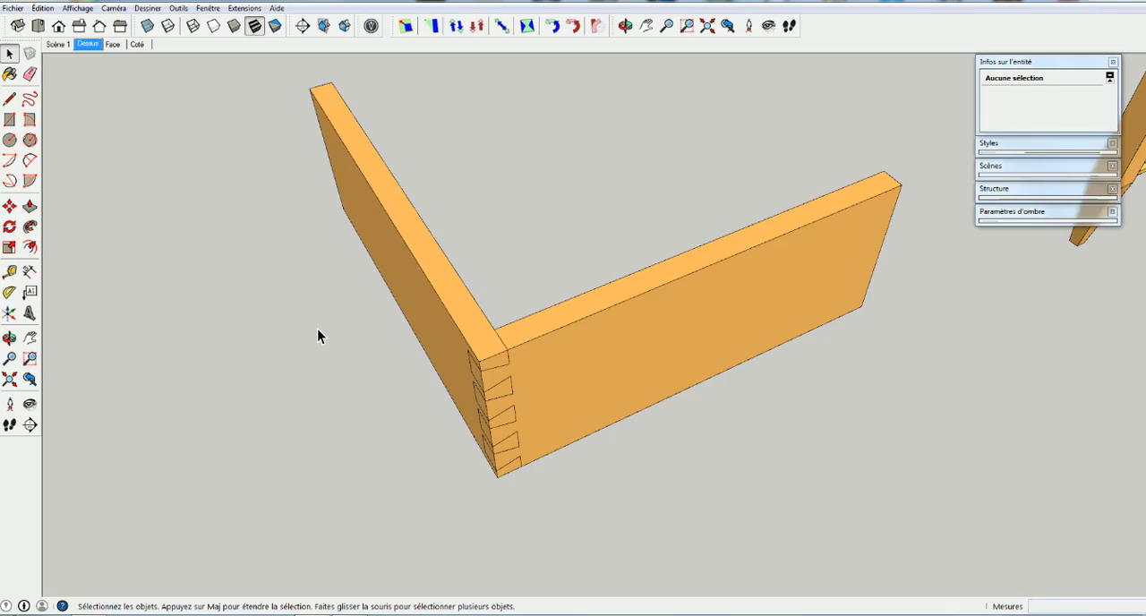
middle_click_drag(432, 356, 550, 349)
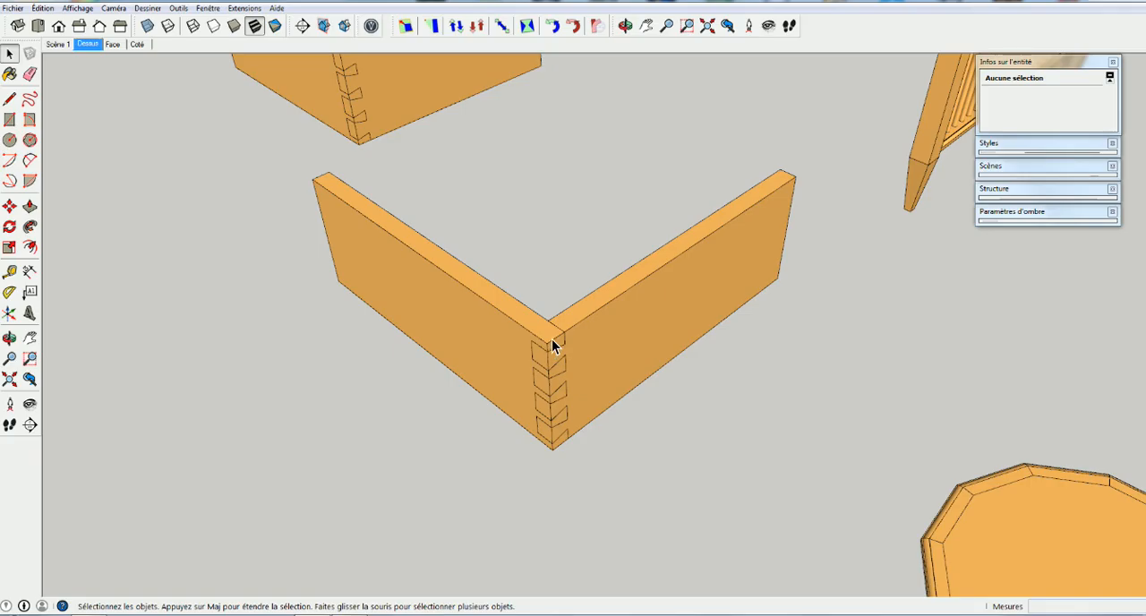
scroll(549, 363, "down", 1)
middle_click_drag(550, 363, 589, 330)
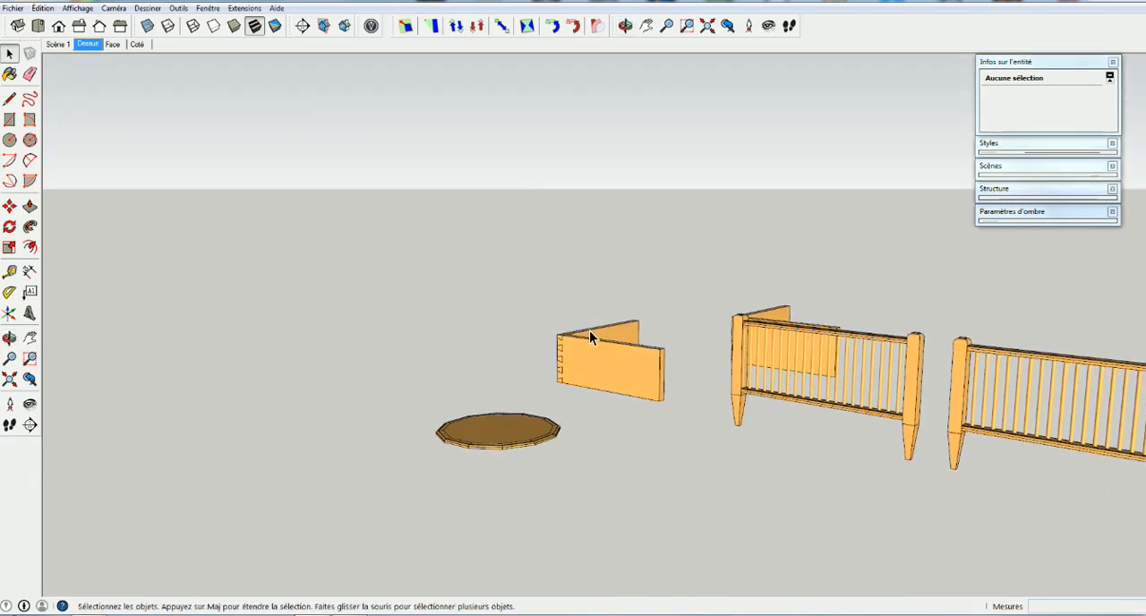
middle_click_drag(764, 390, 649, 459)
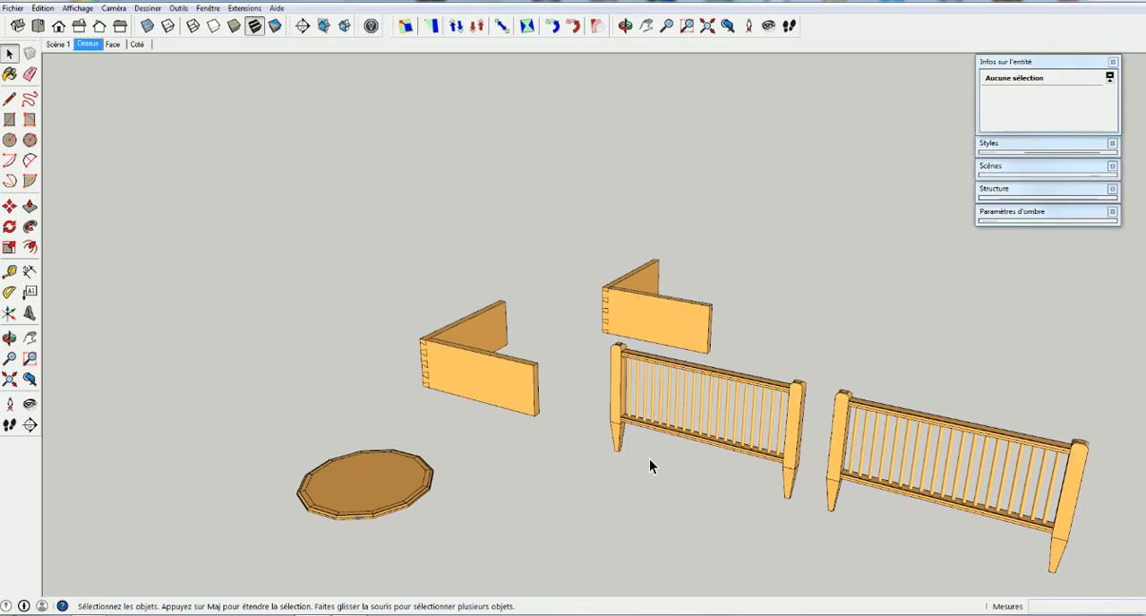